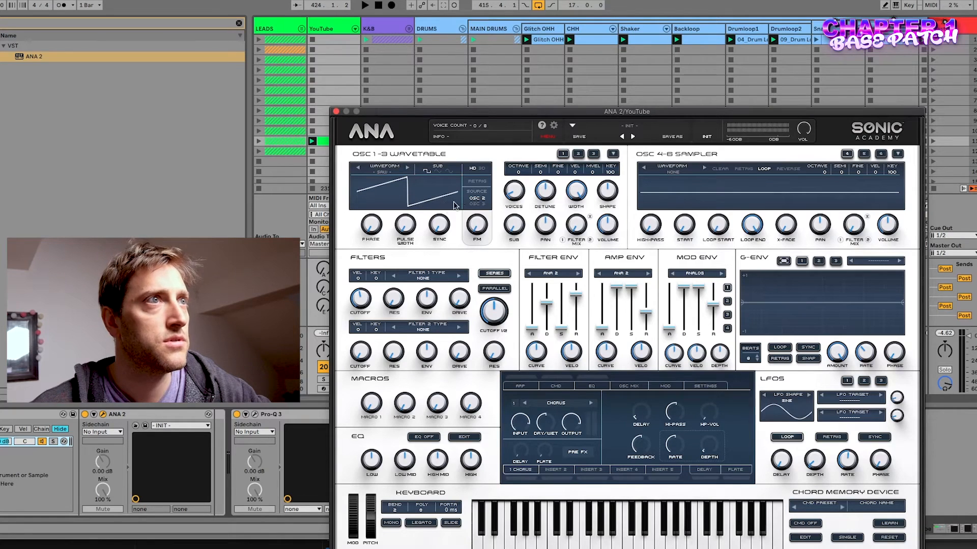
Set oscillator 1 to the triangle waveform with sync at 5.97 and phase at 56.10%.
{"action": "left_click", "coordinate": [408, 168]}
{"action": "left_click", "coordinate": [409, 170]}
{"action": "left_click", "coordinate": [409, 170]}
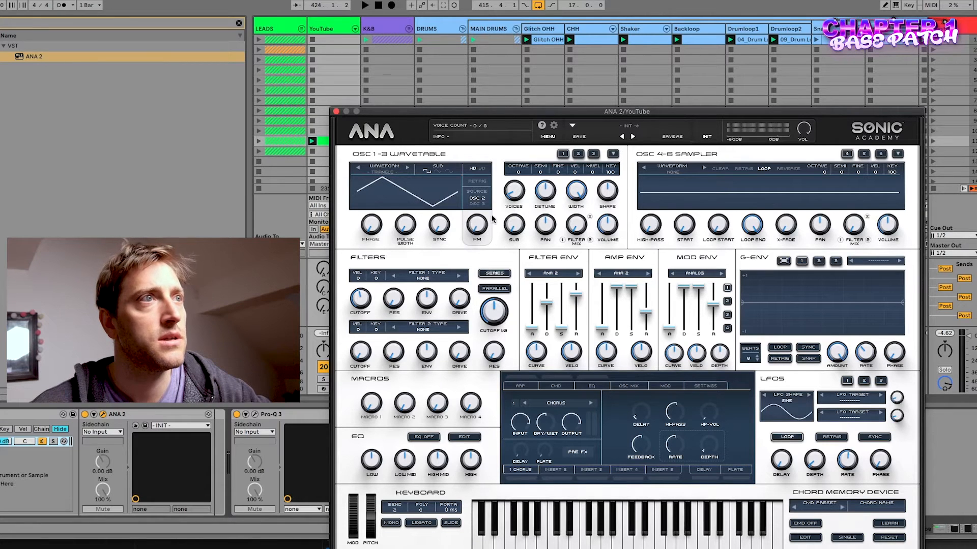
{"action": "left_click_drag", "start_coordinate": [438, 232], "coordinate": [437, 223]}
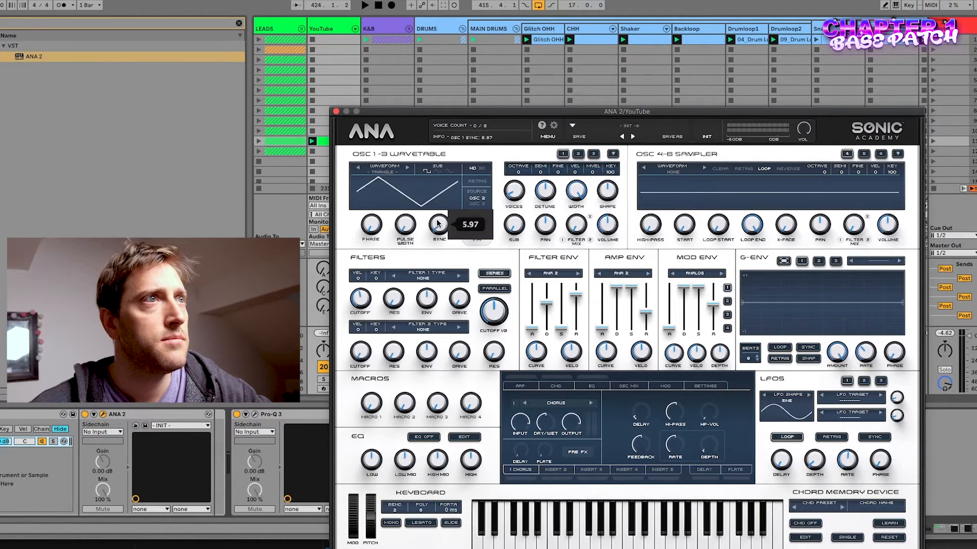
{"action": "left_click_drag", "start_coordinate": [371, 224], "coordinate": [368, 152]}
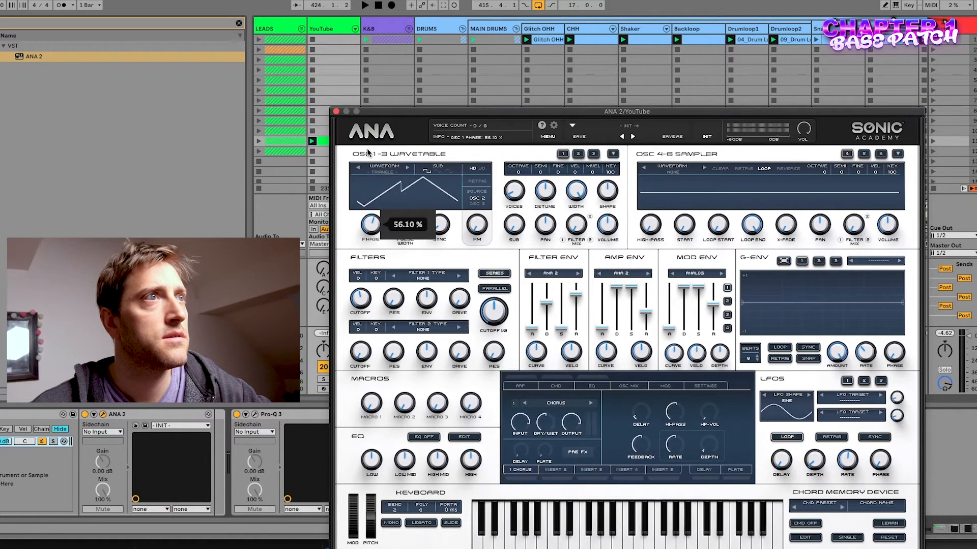
Set filter 1 to the analog MOGY - LP type and lower both its cutoff and the combined filter 1/2 cutoff.
{"action": "left_click", "coordinate": [428, 280]}
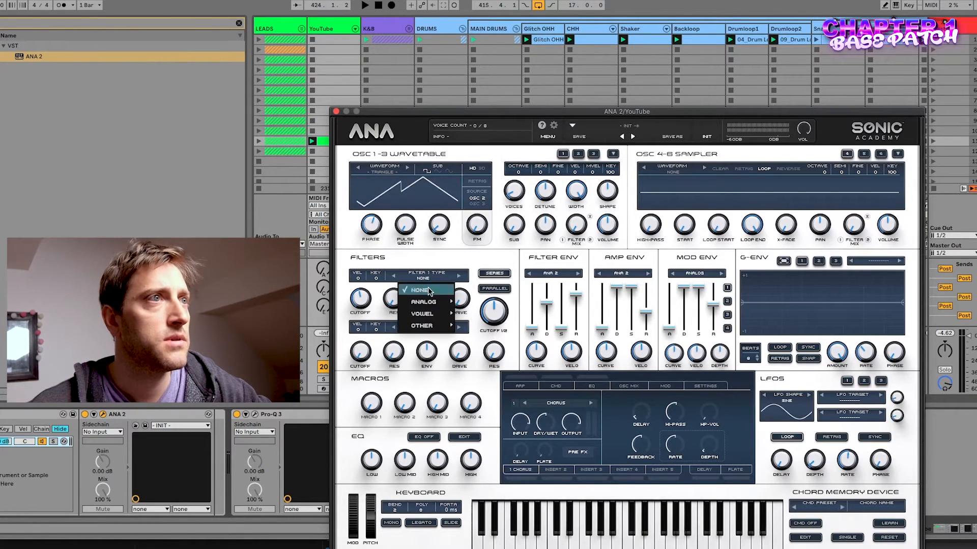
{"action": "mouse_move", "coordinate": [431, 303]}
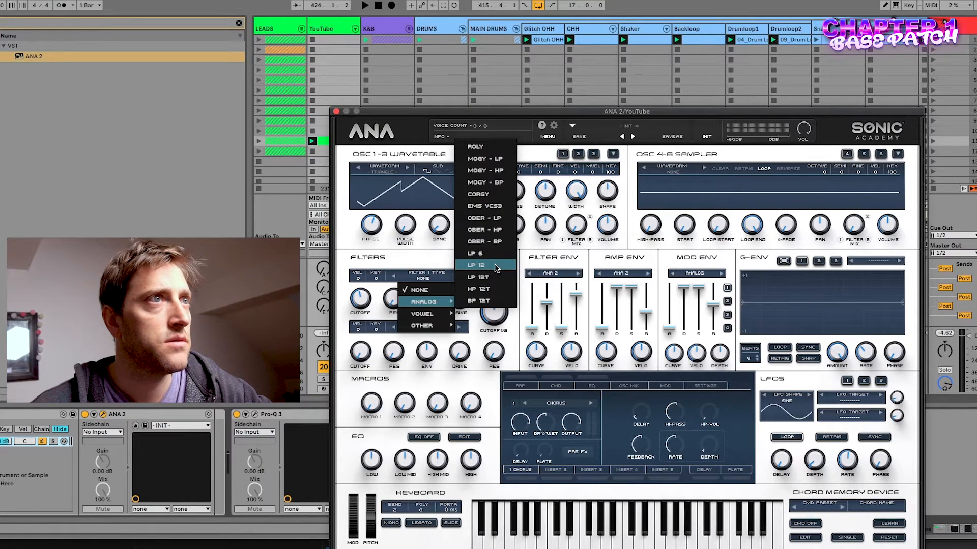
{"action": "left_click", "coordinate": [484, 159]}
{"action": "left_click_drag", "start_coordinate": [361, 299], "coordinate": [359, 328]}
{"action": "left_click_drag", "start_coordinate": [492, 313], "coordinate": [491, 340]}
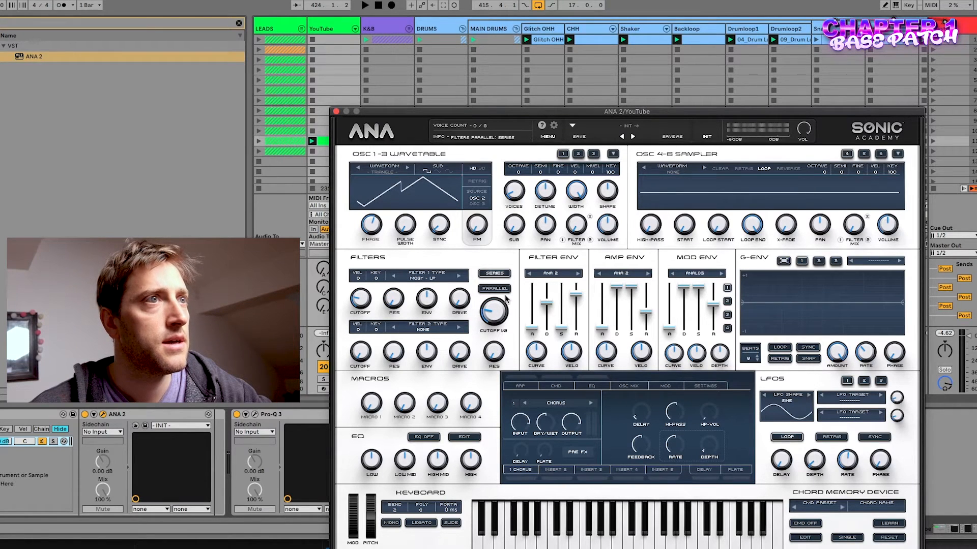
Turn on the arpeggiator and show the chord memory editor together with it.
{"action": "left_click", "coordinate": [524, 386]}
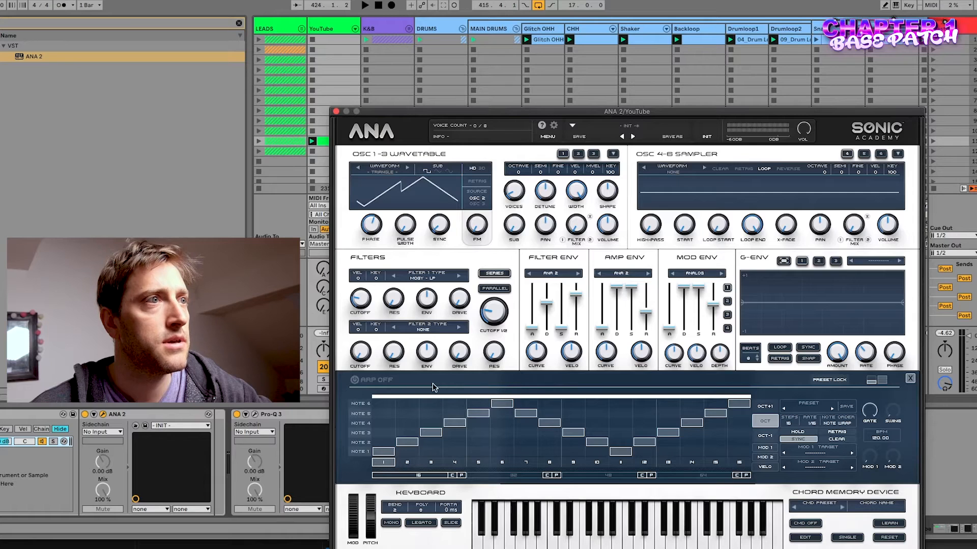
{"action": "left_click", "coordinate": [355, 380]}
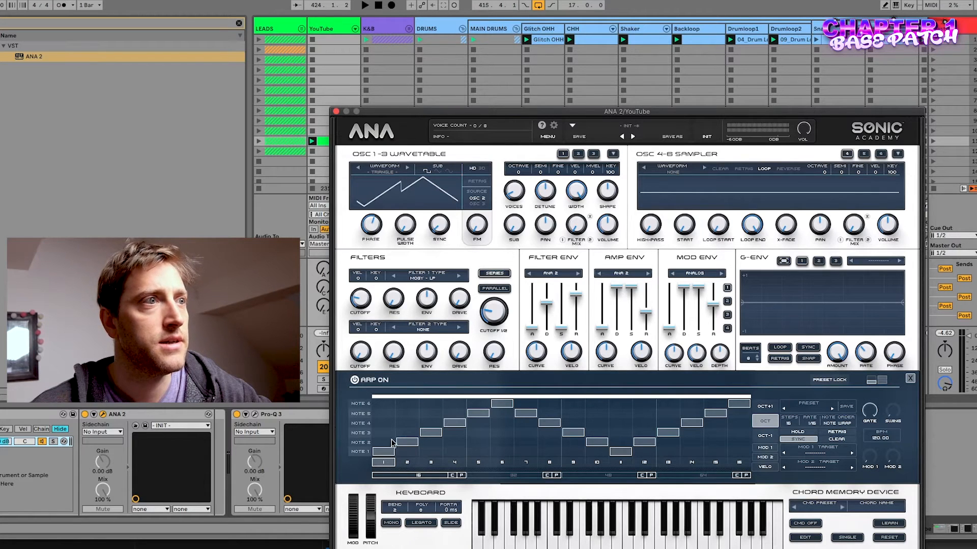
{"action": "left_click", "coordinate": [883, 381]}
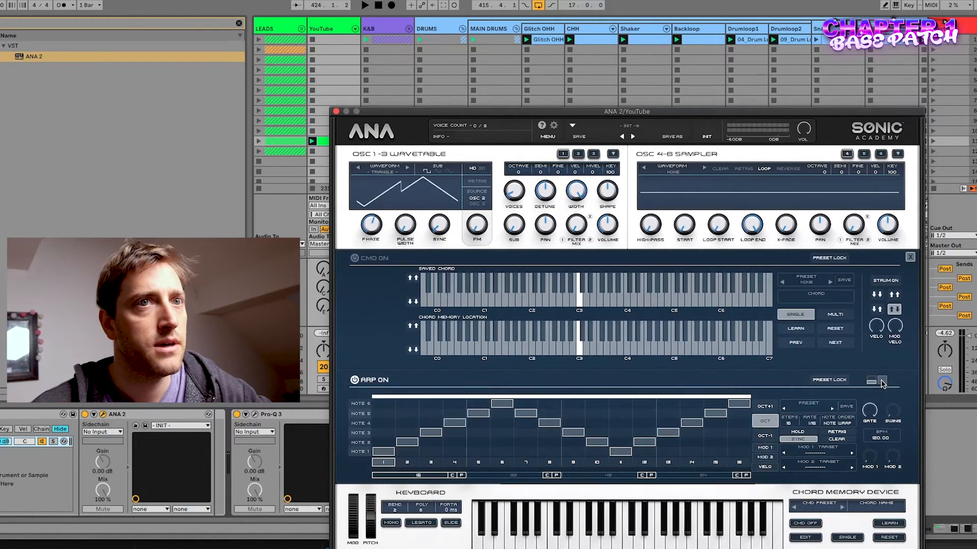
Build a Cmadd9 chord by adding Eb3, G3 and D4 to C3 in the saved chord, turn on chord memory and audition it.
{"action": "left_click", "coordinate": [590, 287]}
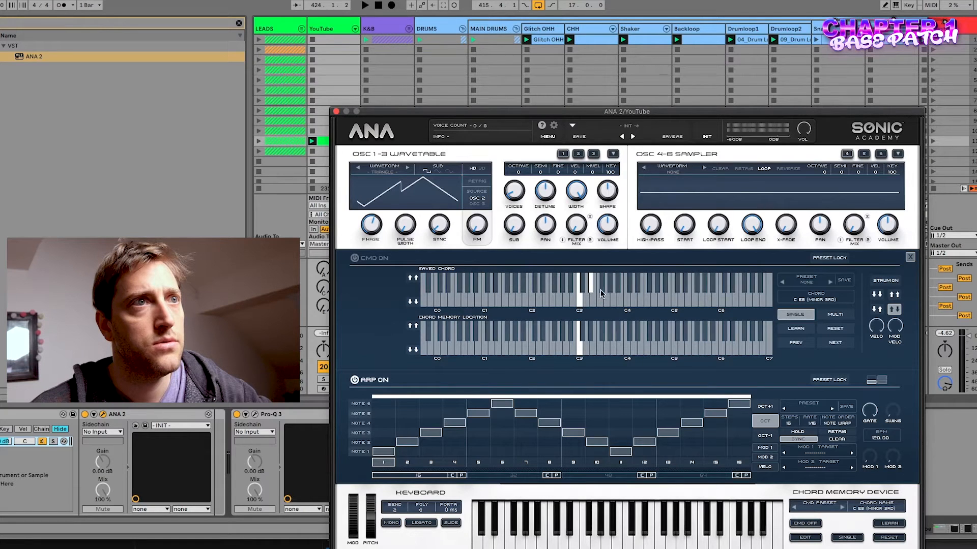
{"action": "left_click", "coordinate": [605, 301]}
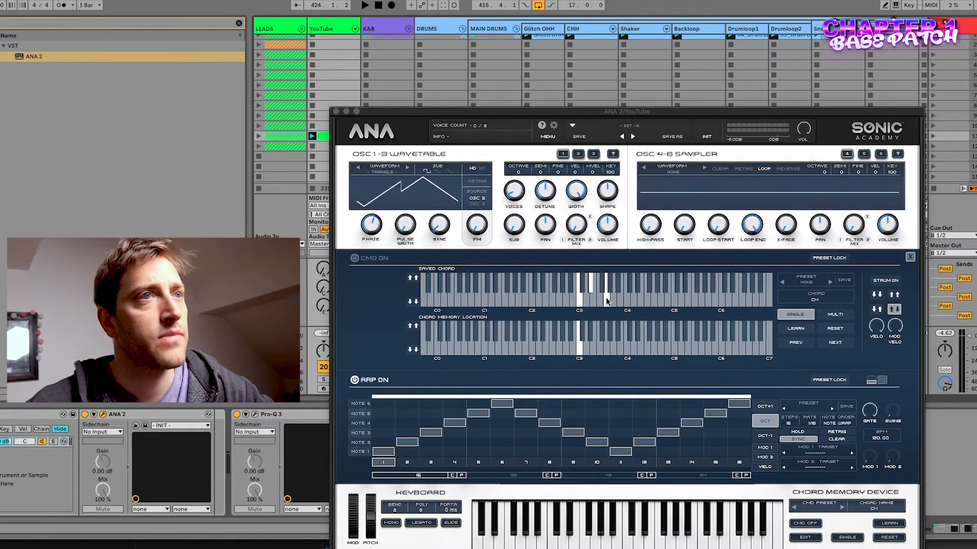
{"action": "left_click", "coordinate": [633, 303]}
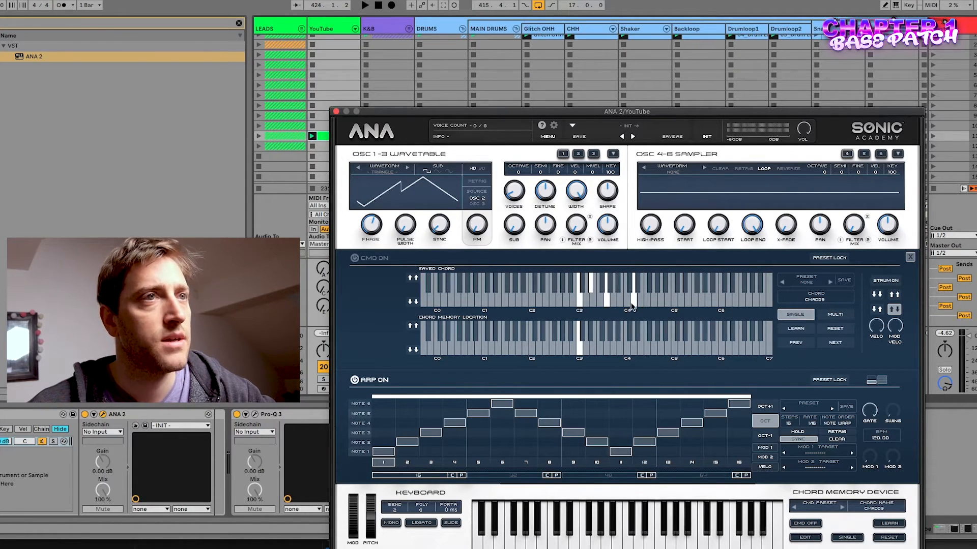
{"action": "left_click", "coordinate": [354, 258]}
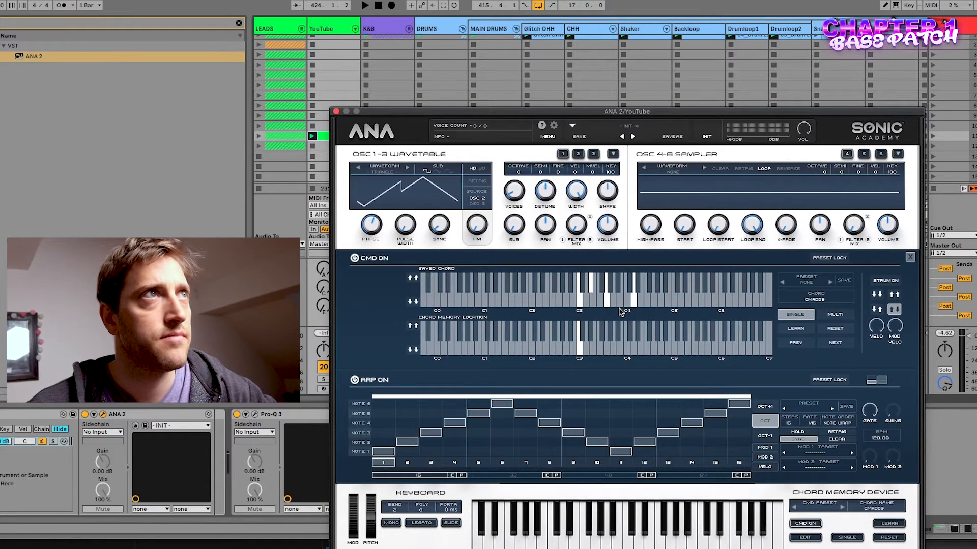
{"action": "key", "text": "space"}
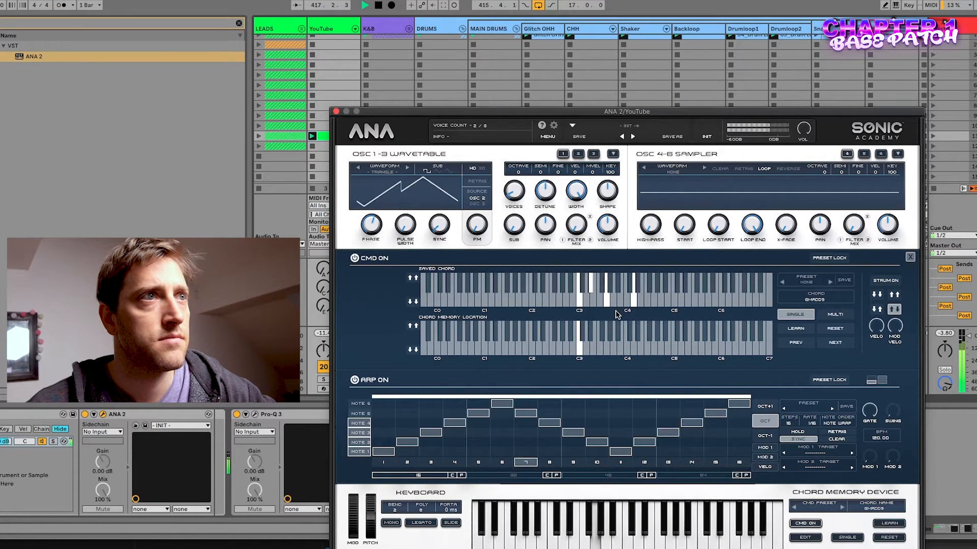
{"action": "key", "text": "space"}
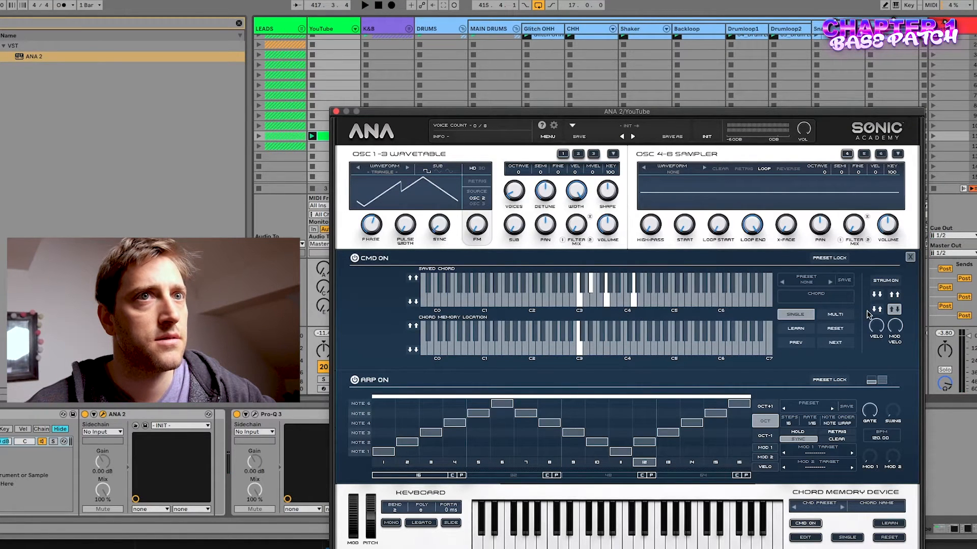
Set the arpeggiator gate length to 38.88%, audition the shorter notes and close the arpeggiator view.
{"action": "left_click_drag", "start_coordinate": [870, 412], "coordinate": [881, 504]}
{"action": "key", "text": "space"}
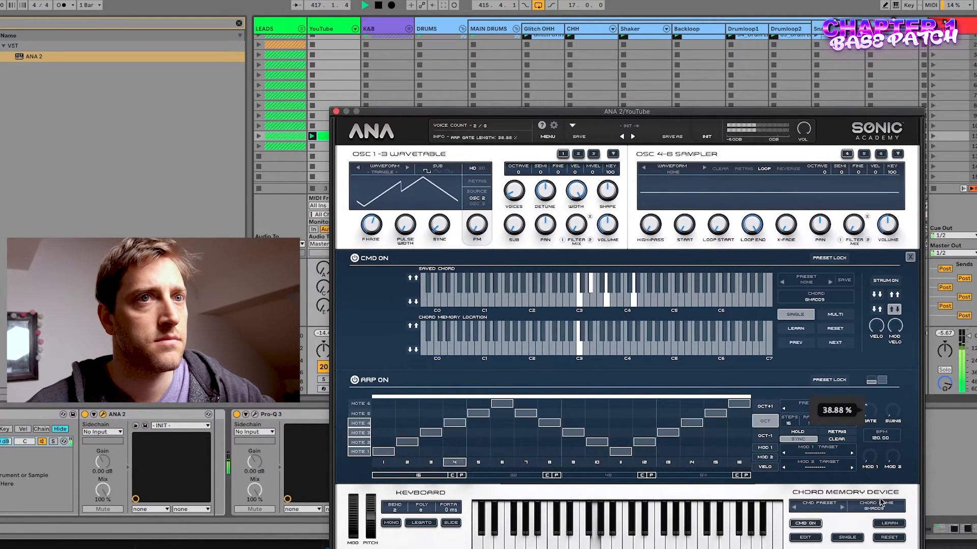
{"action": "key", "text": "space"}
{"action": "left_click", "coordinate": [910, 258]}
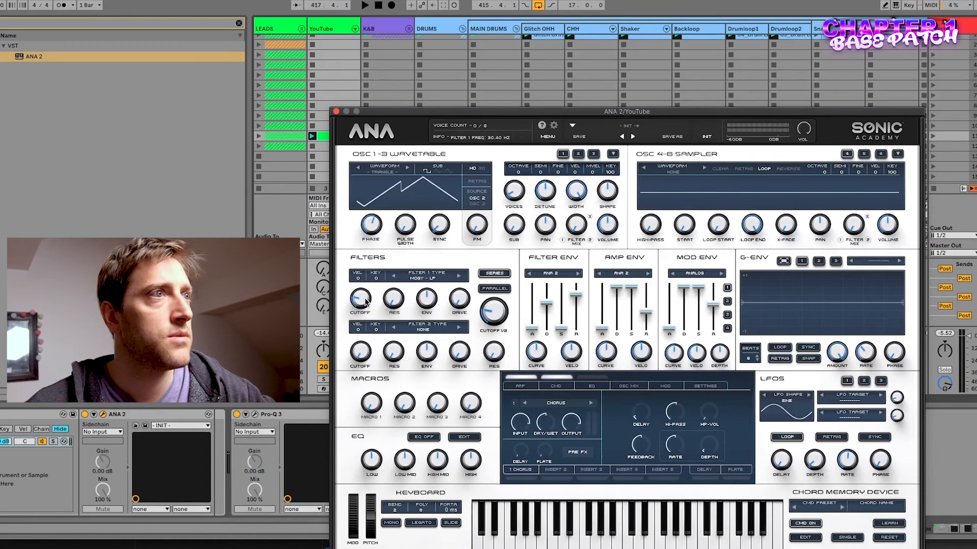
Raise filter 1 drive to about 38%, slightly increase its envelope amount and fine-tune the cutoff during playback.
{"action": "left_click_drag", "start_coordinate": [454, 301], "coordinate": [467, 256]}
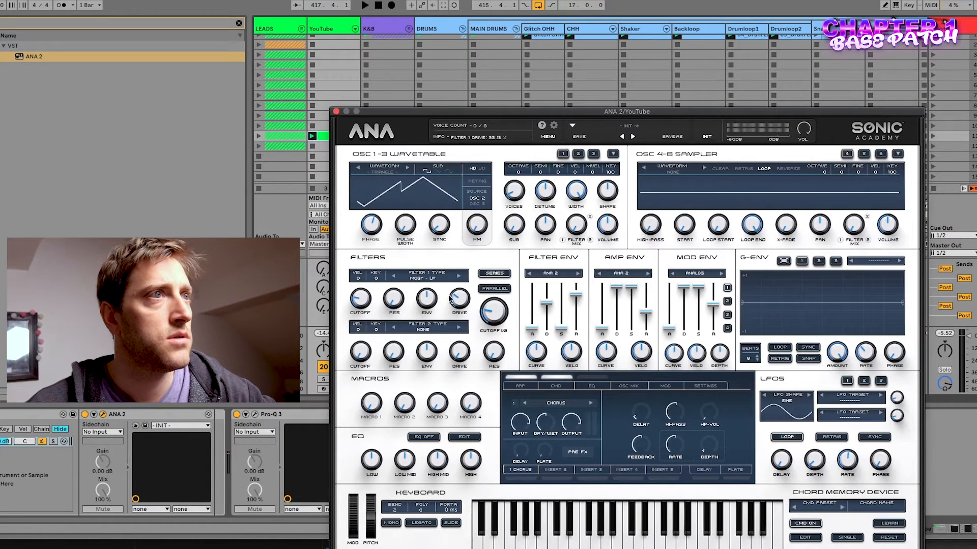
{"action": "left_click_drag", "start_coordinate": [430, 302], "coordinate": [431, 297]}
{"action": "key", "text": "space"}
{"action": "mouse_move", "coordinate": [366, 306]}
{"action": "left_mouse_down"}
{"action": "mouse_move", "coordinate": [367, 287]}
{"action": "mouse_move", "coordinate": [365, 307]}
{"action": "left_mouse_up"}
{"action": "left_click_drag", "start_coordinate": [491, 306], "coordinate": [498, 313]}
Shorten the filter envelope release and audition the arpeggio.
{"action": "left_click_drag", "start_coordinate": [575, 295], "coordinate": [576, 307]}
{"action": "key", "text": "space"}
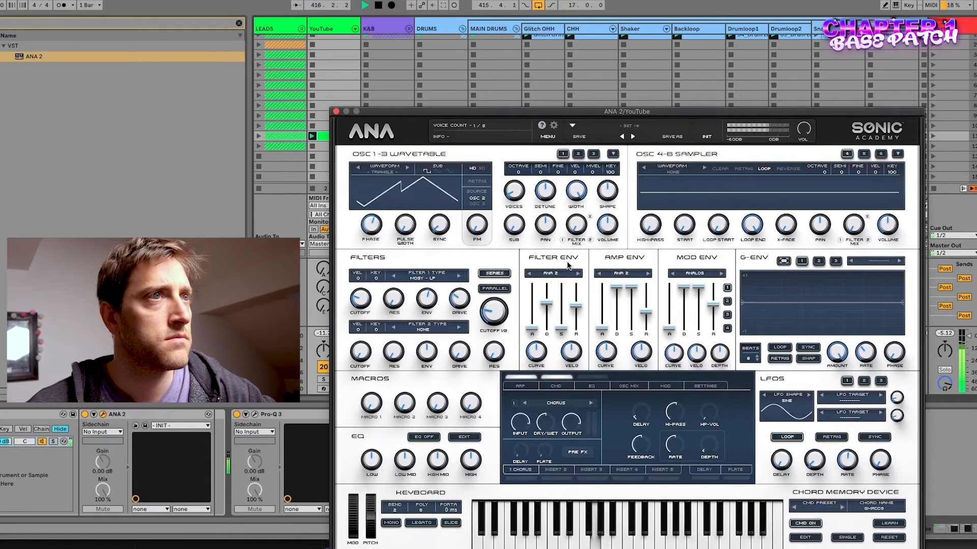
{"action": "key", "text": "space"}
Switch the filter envelope to the ANA 1 type and set its curve to 40.14% while auditioning.
{"action": "left_click", "coordinate": [529, 274]}
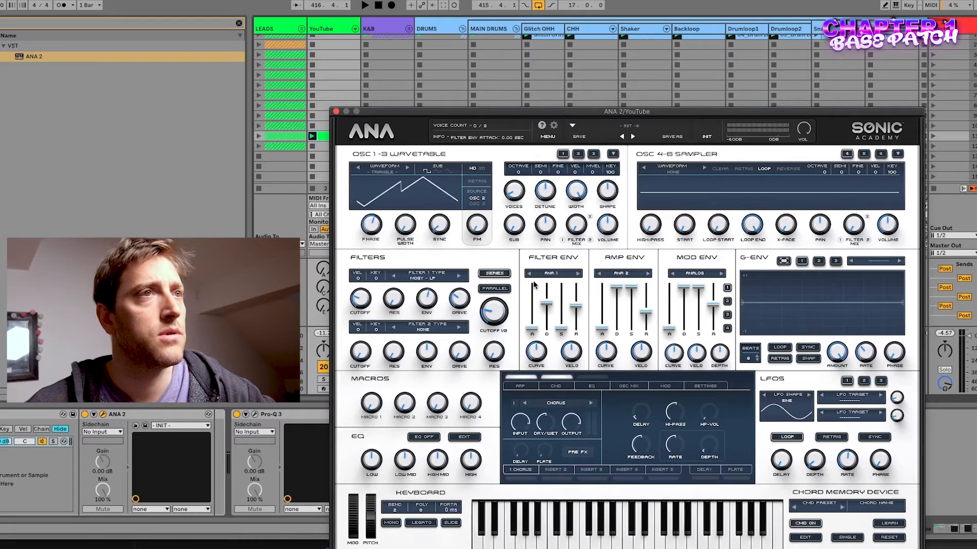
{"action": "key", "text": "space"}
{"action": "left_click_drag", "start_coordinate": [547, 303], "coordinate": [546, 303]}
{"action": "left_click_drag", "start_coordinate": [538, 349], "coordinate": [542, 363]}
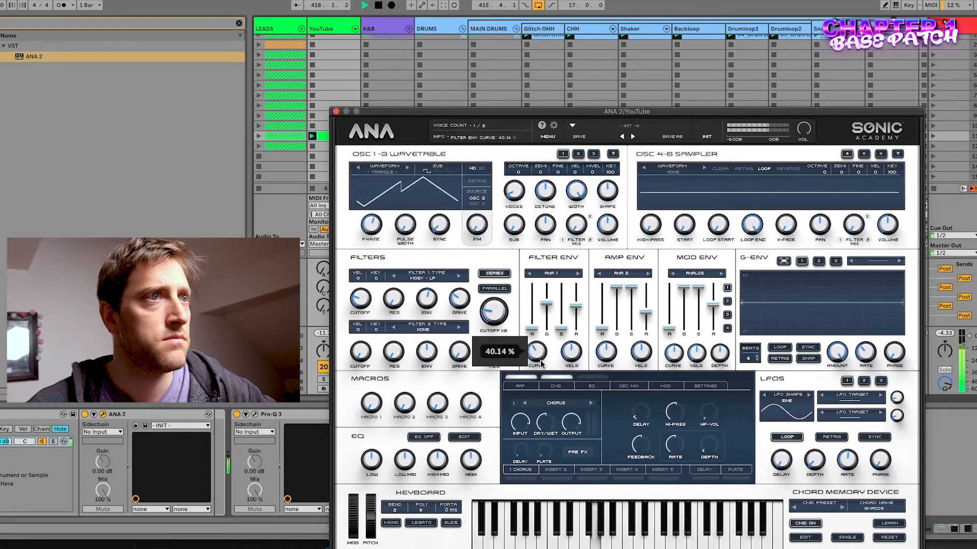
{"action": "key", "text": "space"}
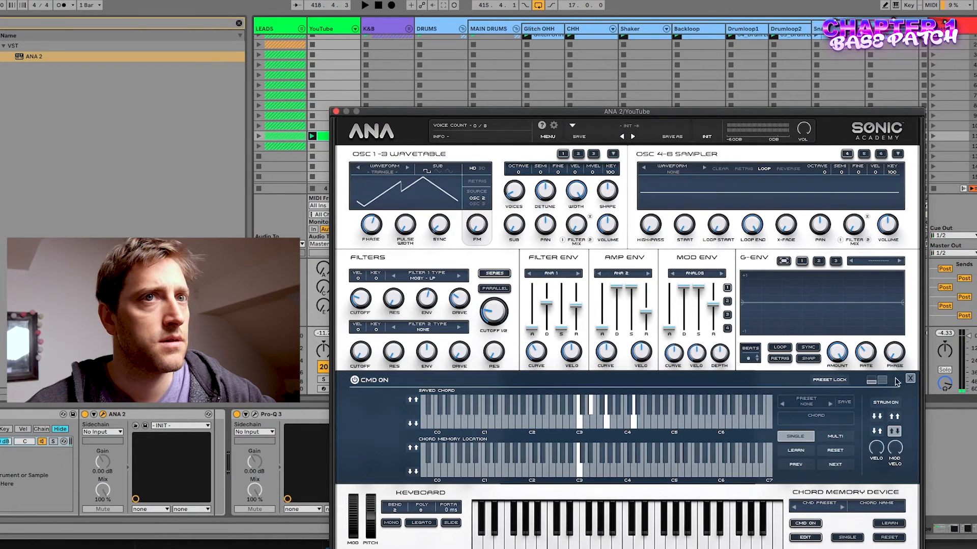
Bring the arpeggiator back into view, clear its note pattern and enable retrigger.
{"action": "left_click", "coordinate": [884, 382]}
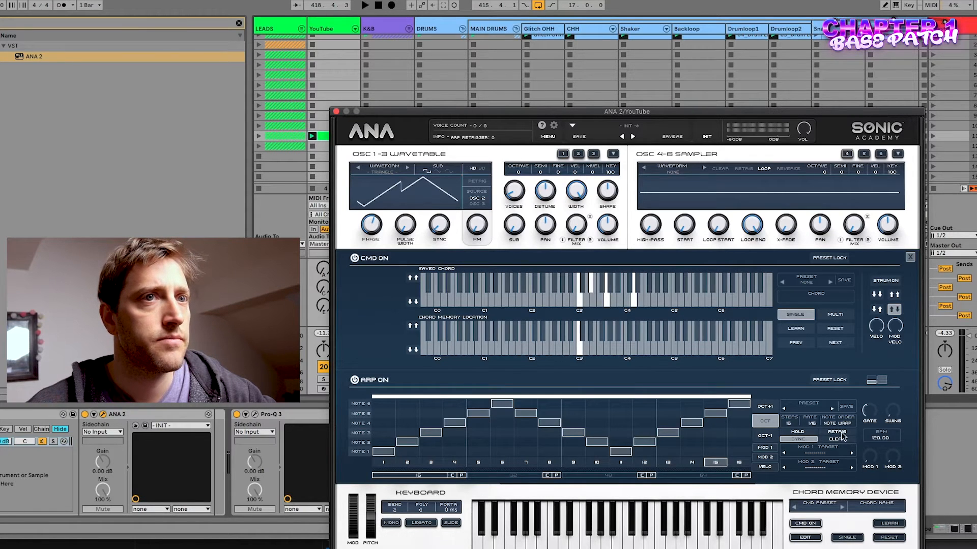
{"action": "left_click", "coordinate": [837, 439]}
{"action": "left_click", "coordinate": [838, 433]}
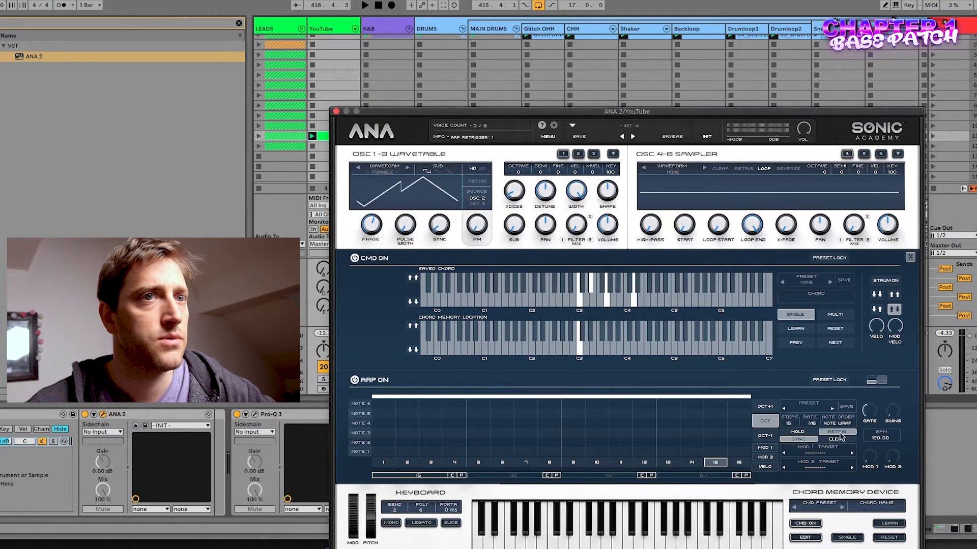
Program arpeggiator steps 1 to 8 with notes 1, 2, 4, 1, 1, 3, 2 and 1.
{"action": "left_click", "coordinate": [383, 452]}
{"action": "left_click", "coordinate": [407, 442]}
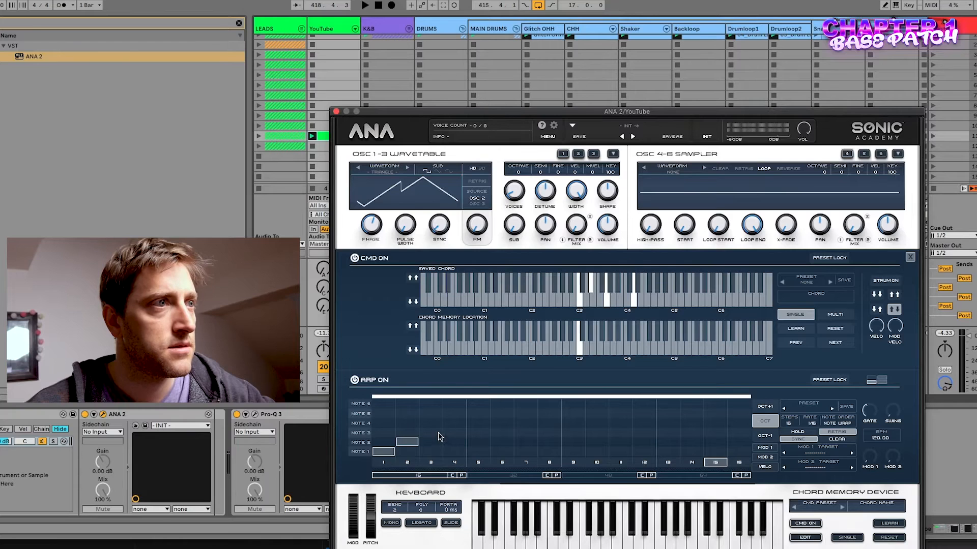
{"action": "left_click", "coordinate": [430, 423]}
{"action": "left_click", "coordinate": [454, 452]}
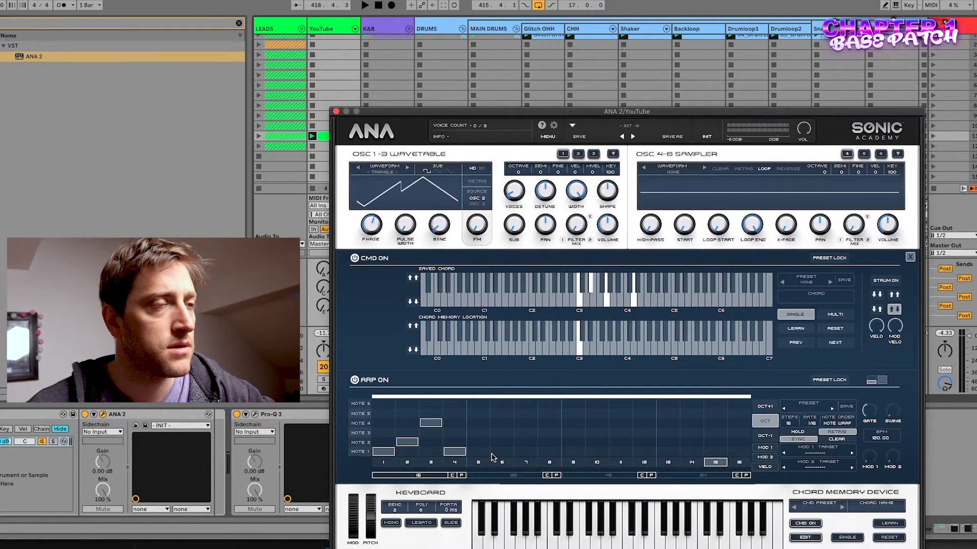
{"action": "left_click", "coordinate": [478, 452]}
{"action": "left_click", "coordinate": [503, 443]}
{"action": "left_click", "coordinate": [505, 435]}
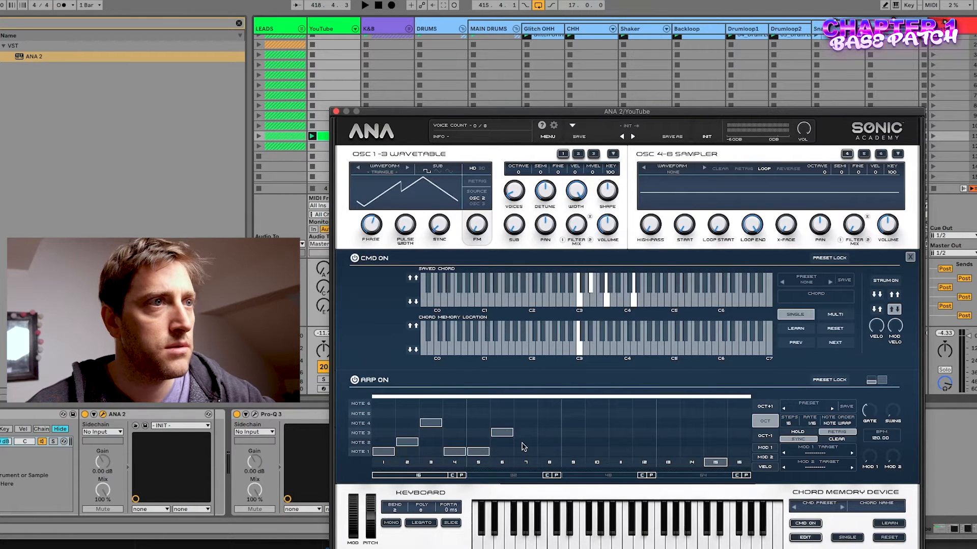
{"action": "left_click", "coordinate": [527, 444]}
{"action": "left_click", "coordinate": [549, 452]}
Program arpeggiator steps 9 to 16 with notes 1, 3, 4, 2, 1, 4, 2 and 1, and audition the pattern.
{"action": "left_click", "coordinate": [575, 452]}
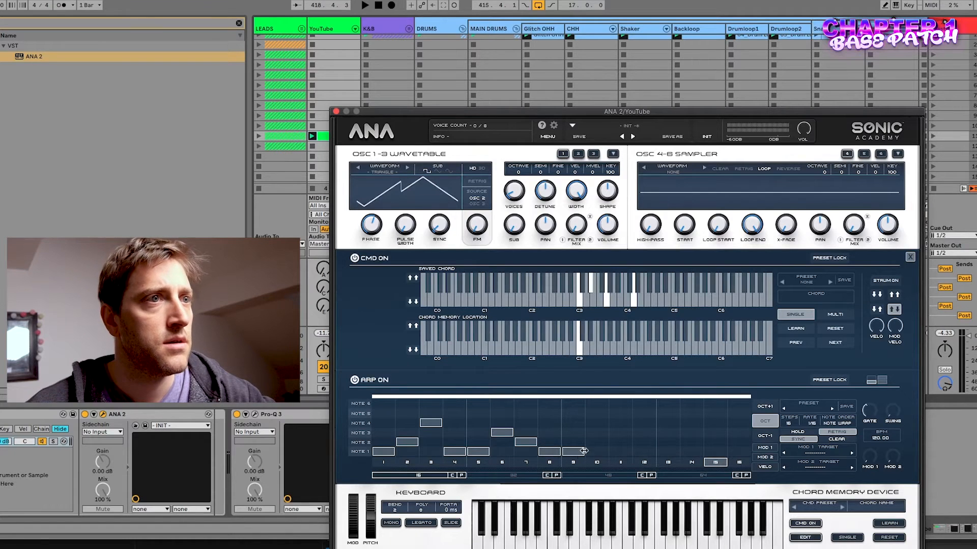
{"action": "left_click", "coordinate": [602, 433]}
{"action": "left_click", "coordinate": [621, 423]}
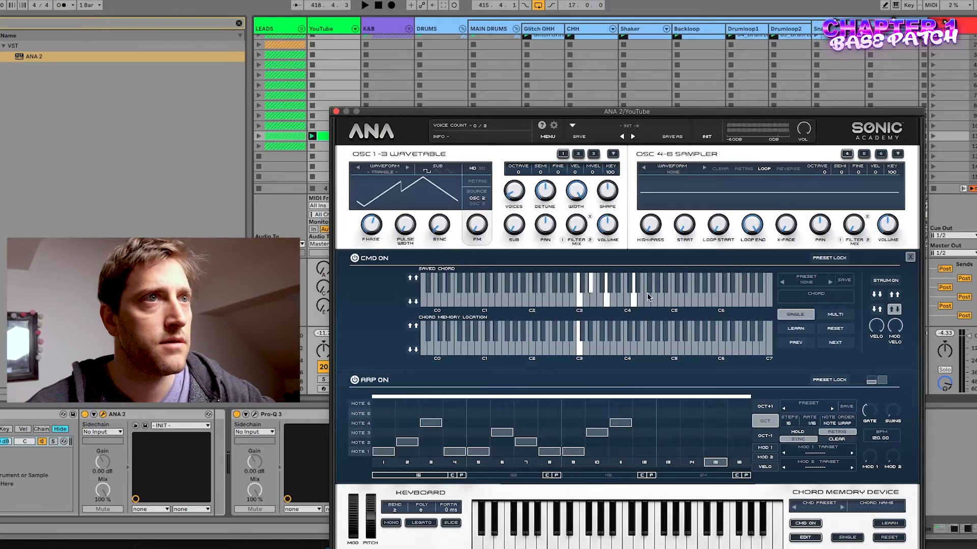
{"action": "left_click", "coordinate": [644, 443]}
{"action": "left_click", "coordinate": [668, 452]}
{"action": "left_click", "coordinate": [691, 443]}
{"action": "left_click", "coordinate": [716, 443]}
{"action": "left_click", "coordinate": [739, 451]}
{"action": "left_click", "coordinate": [694, 424]}
{"action": "key", "text": "space"}
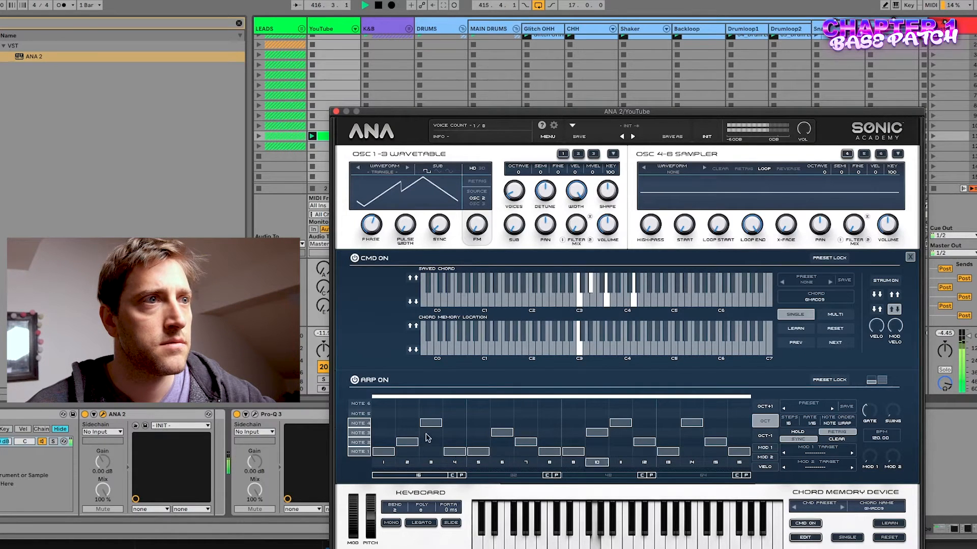
{"action": "key", "text": "space"}
Move note 1 on step 9 from the base octave to the OCT+1 lane, audition it and return to the base octave lane.
{"action": "left_click", "coordinate": [574, 452]}
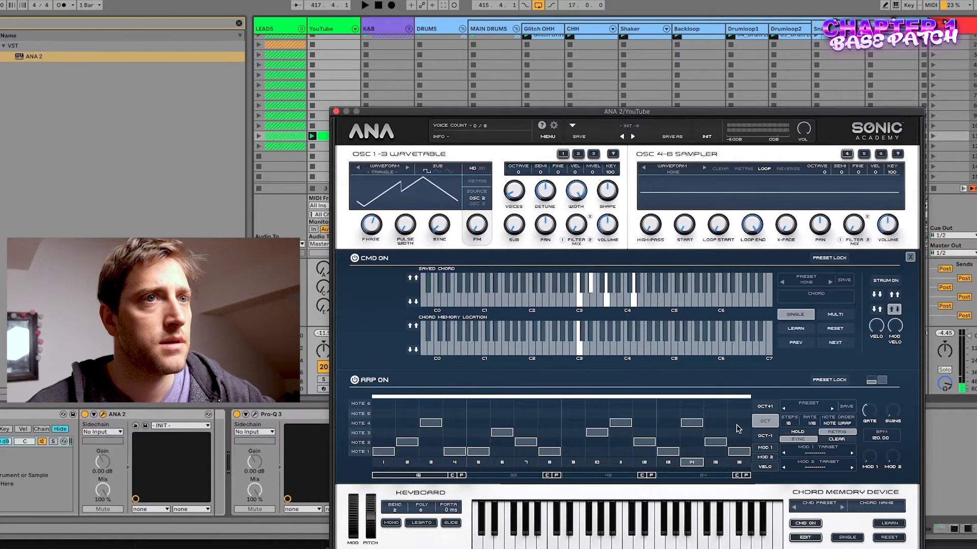
{"action": "left_click", "coordinate": [764, 406]}
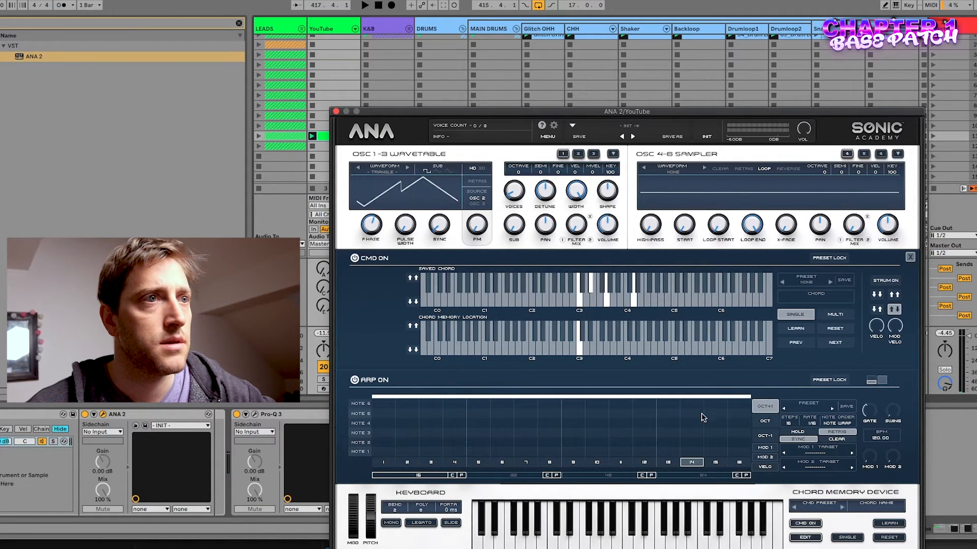
{"action": "left_click", "coordinate": [574, 452]}
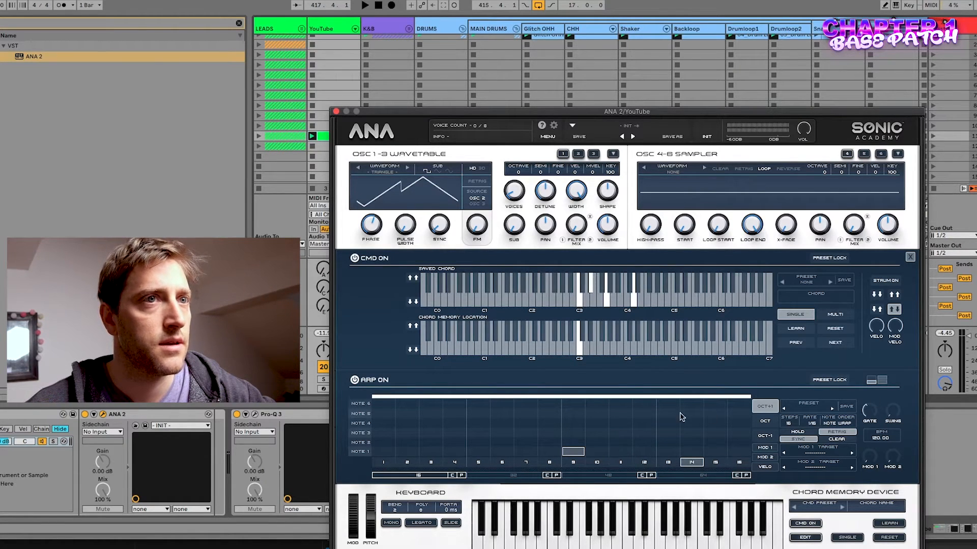
{"action": "key", "text": "space"}
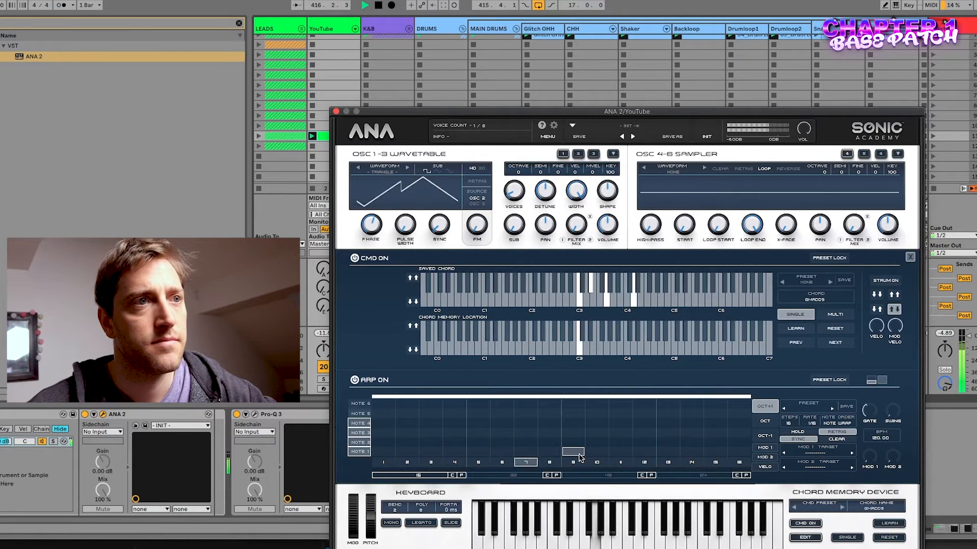
{"action": "left_click", "coordinate": [766, 422]}
{"action": "key", "text": "space"}
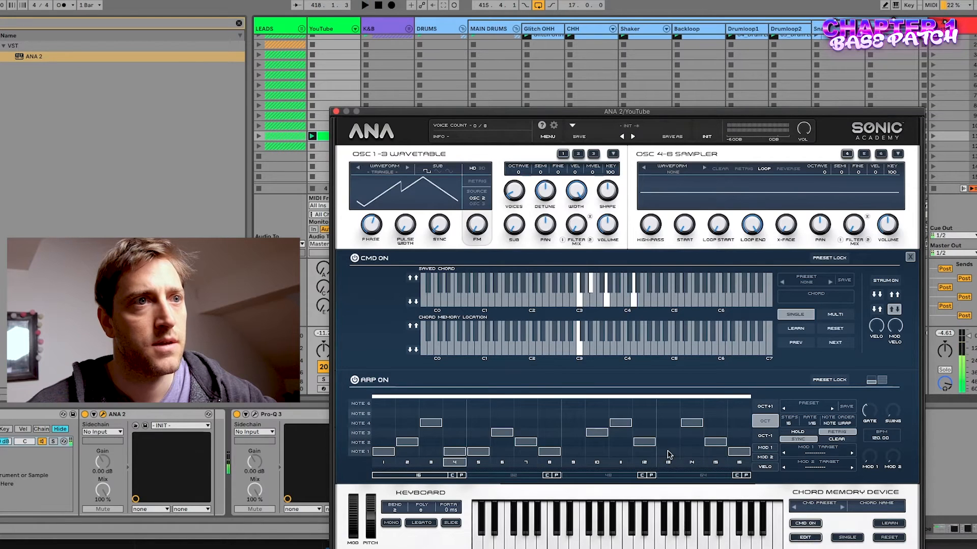
Add note 1 on step 13 in the arpeggiator's OCT-1 lane, audition the pattern and return to the base octave lane.
{"action": "left_click", "coordinate": [765, 437]}
{"action": "left_click", "coordinate": [670, 453]}
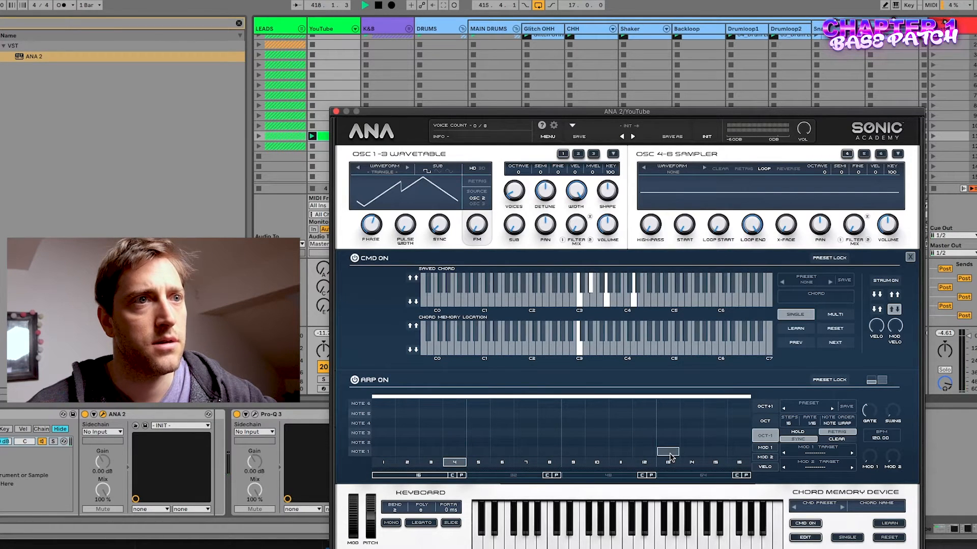
{"action": "key", "text": "space"}
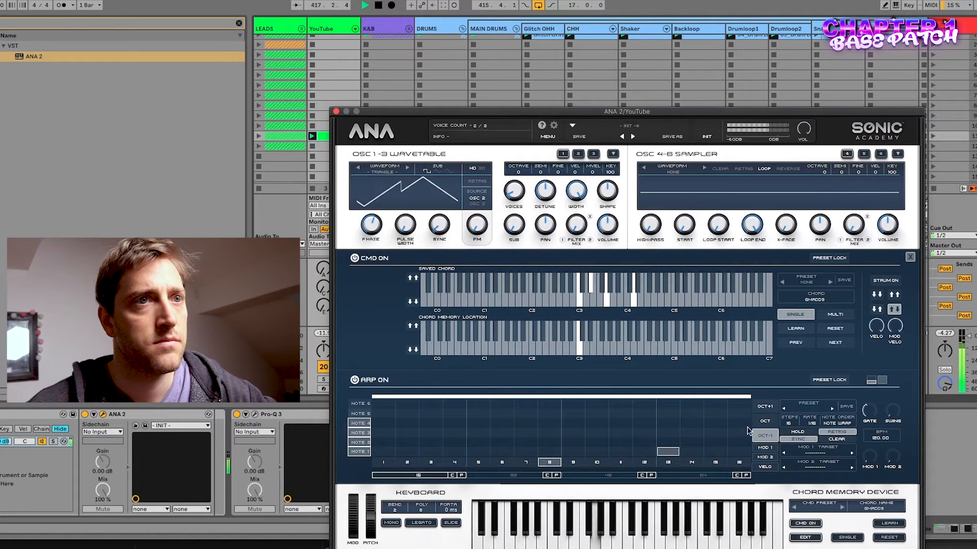
{"action": "left_click", "coordinate": [764, 421]}
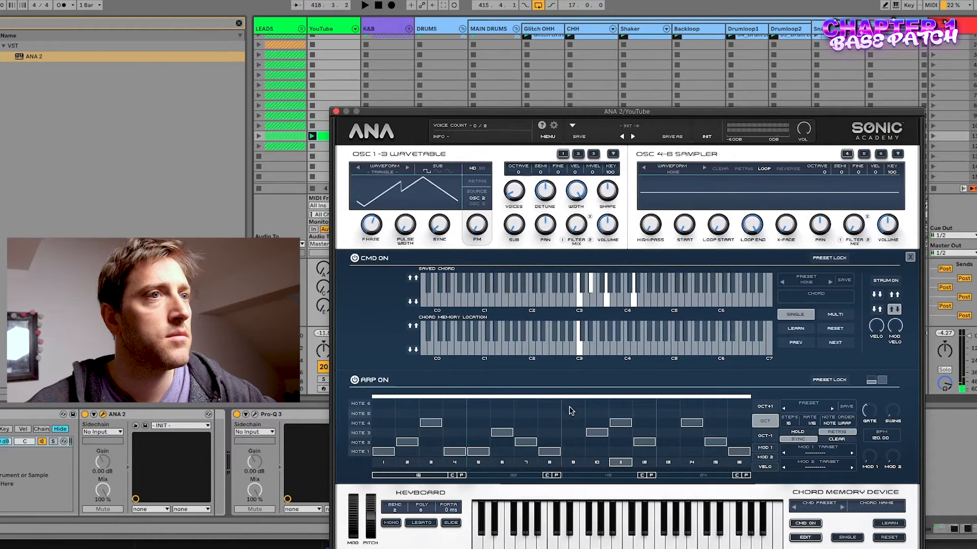
Try lengthening note 2 on step 12 across step 13, and audition it with the OCT-1 lane in view.
{"action": "left_click_drag", "start_coordinate": [654, 442], "coordinate": [660, 441]}
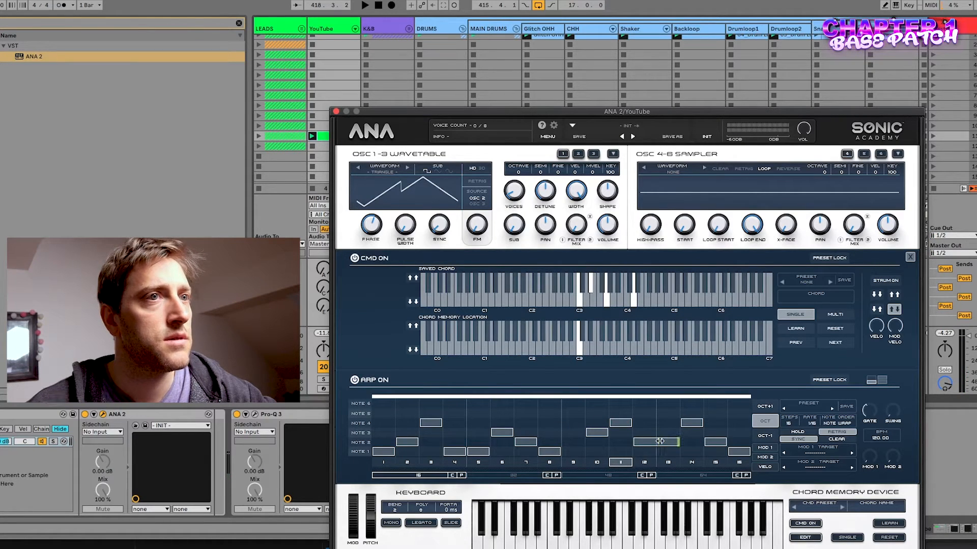
{"action": "left_click", "coordinate": [757, 436]}
{"action": "key", "text": "space"}
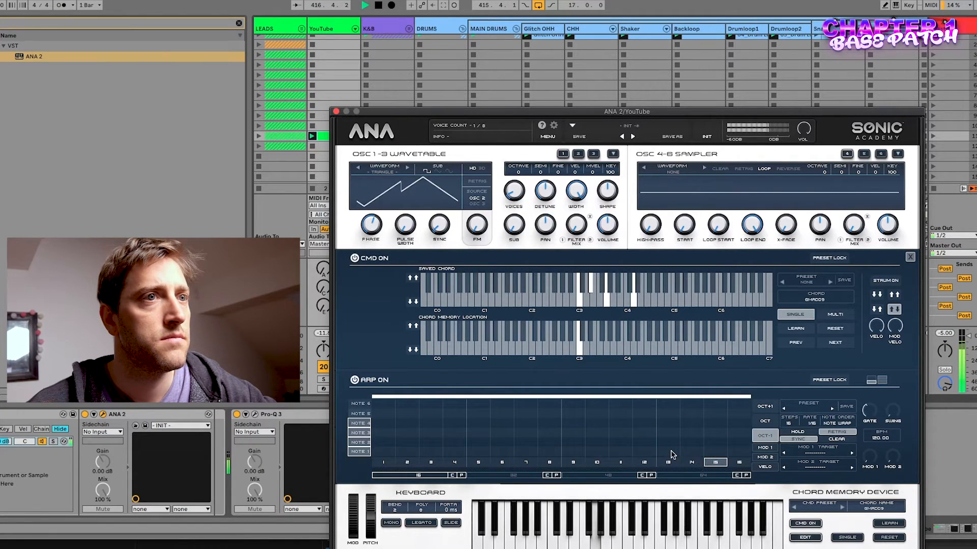
{"action": "key", "text": "space"}
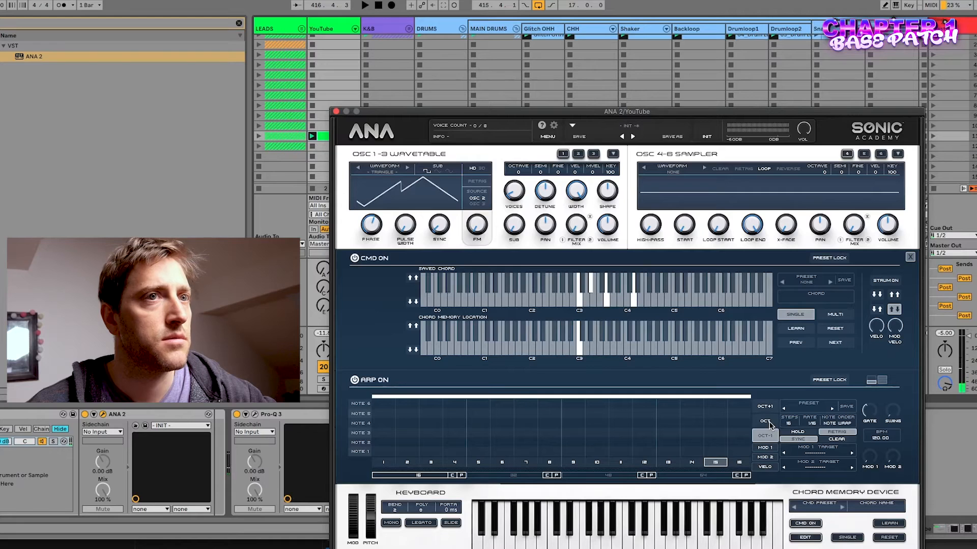
Restore note 1 on step 13 in the OCT-1 lane and the single-step note 2 on step 12, then audition the pattern.
{"action": "left_click", "coordinate": [666, 452]}
{"action": "left_click", "coordinate": [769, 422]}
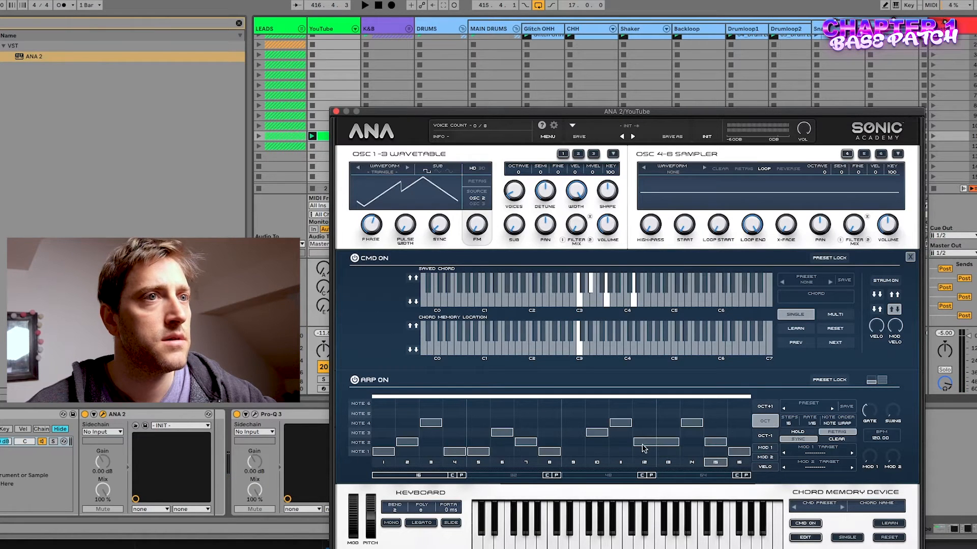
{"action": "left_click", "coordinate": [654, 442]}
{"action": "left_click", "coordinate": [644, 443]}
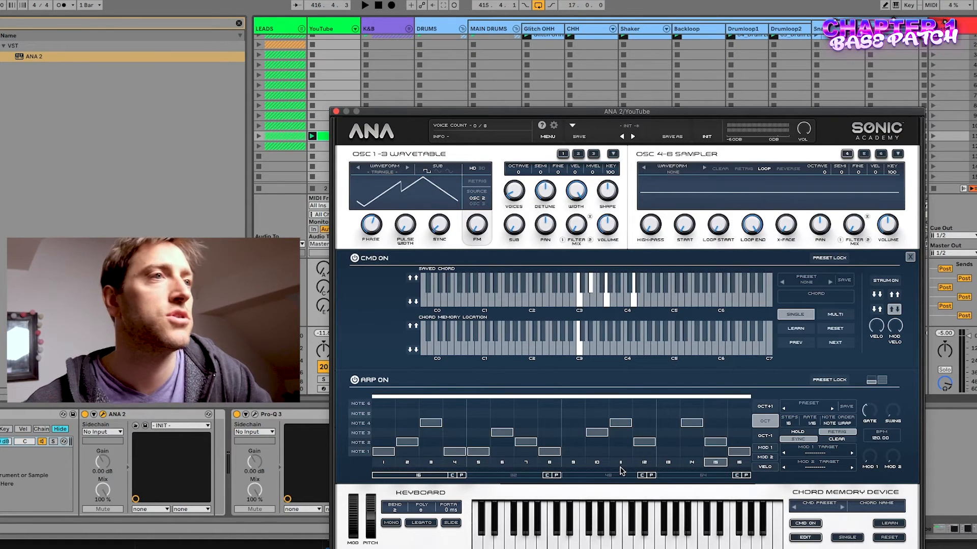
{"action": "key", "text": "space"}
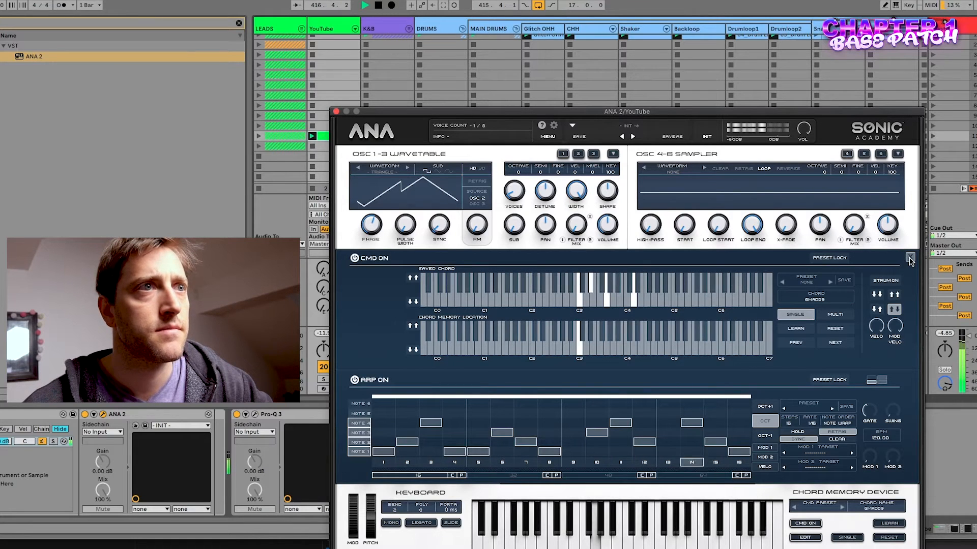
{"action": "key", "text": "space"}
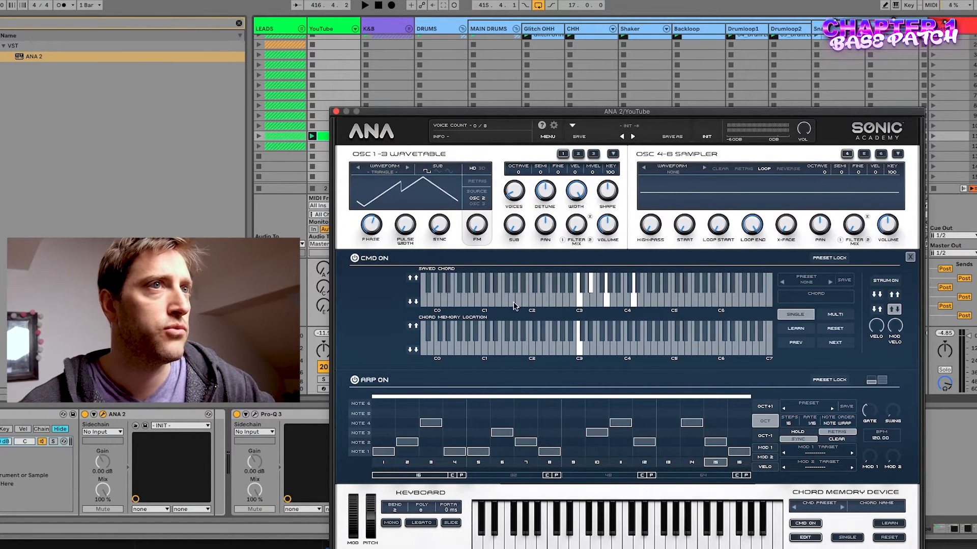
Move the saved chord's top D down an octave to D3 and audition the arpeggio.
{"action": "left_click", "coordinate": [634, 301]}
{"action": "left_click", "coordinate": [587, 304]}
{"action": "key", "text": "space"}
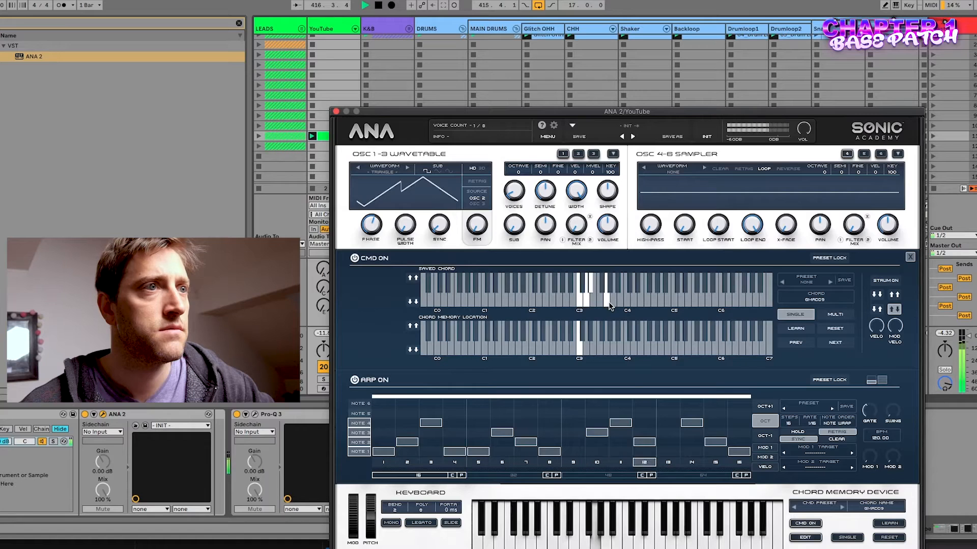
{"action": "key", "text": "space"}
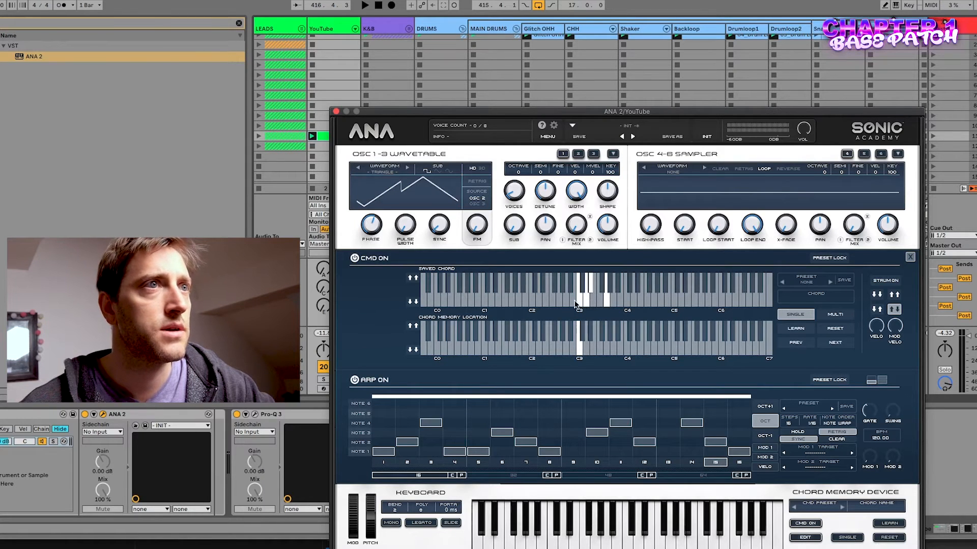
Try G2 instead of G3 in the saved chord, audition it and put G3 back.
{"action": "left_click", "coordinate": [605, 302]}
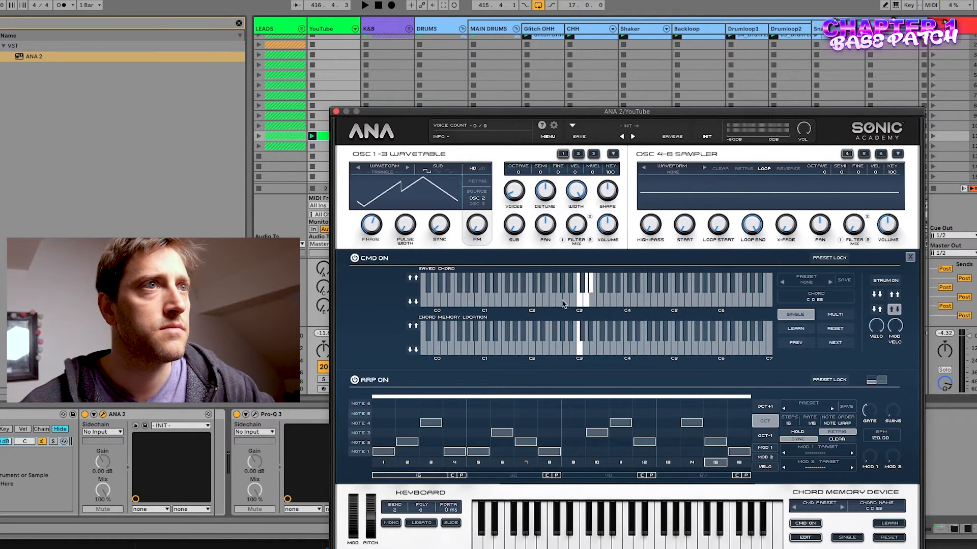
{"action": "left_click", "coordinate": [560, 302]}
{"action": "key", "text": "space"}
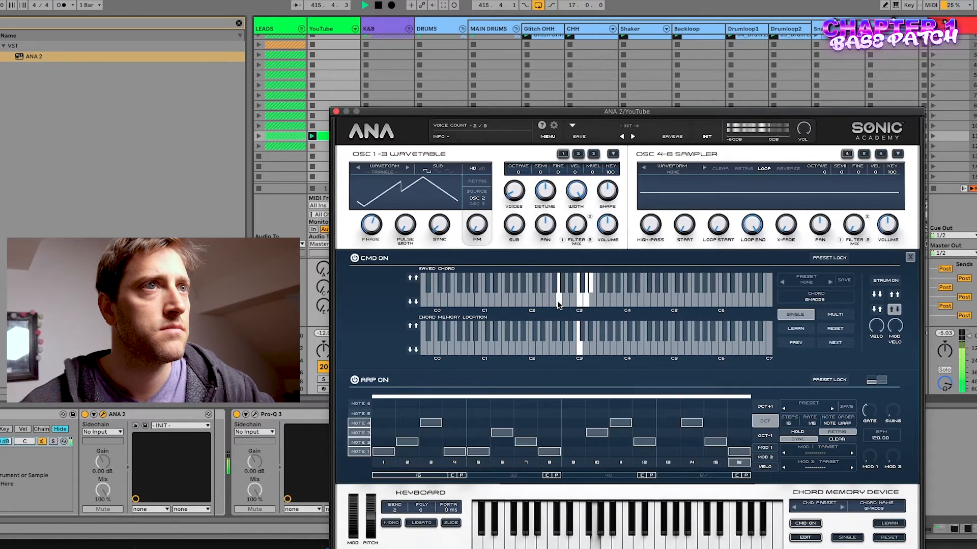
{"action": "left_click", "coordinate": [606, 302]}
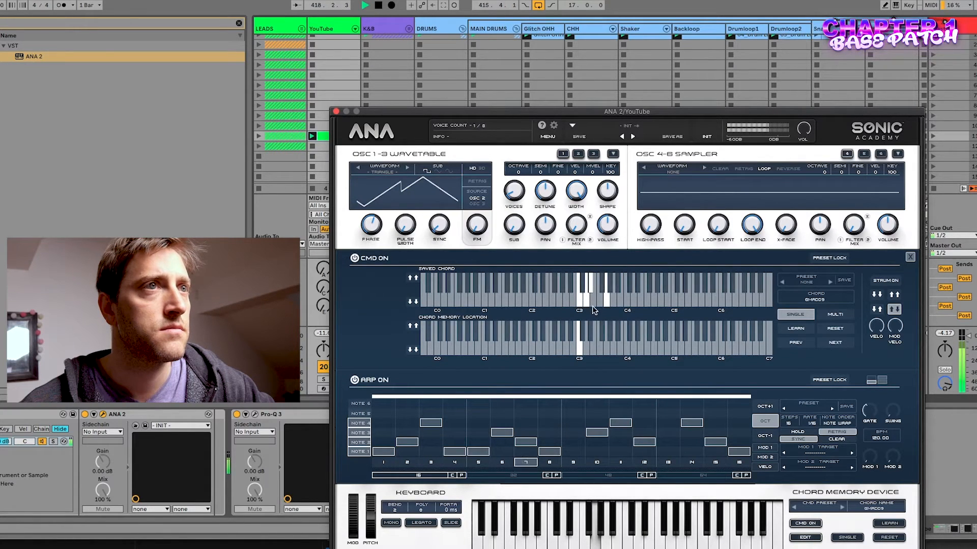
{"action": "key", "text": "space"}
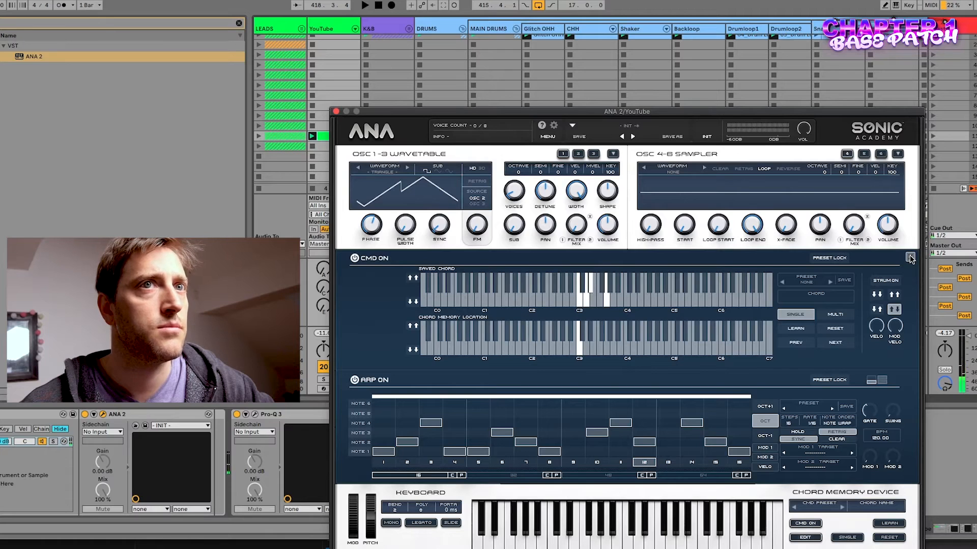
Close the chord and arpeggiator editor, and raise the master filter cutoff to about 25 Hz while auditioning.
{"action": "left_click", "coordinate": [910, 258]}
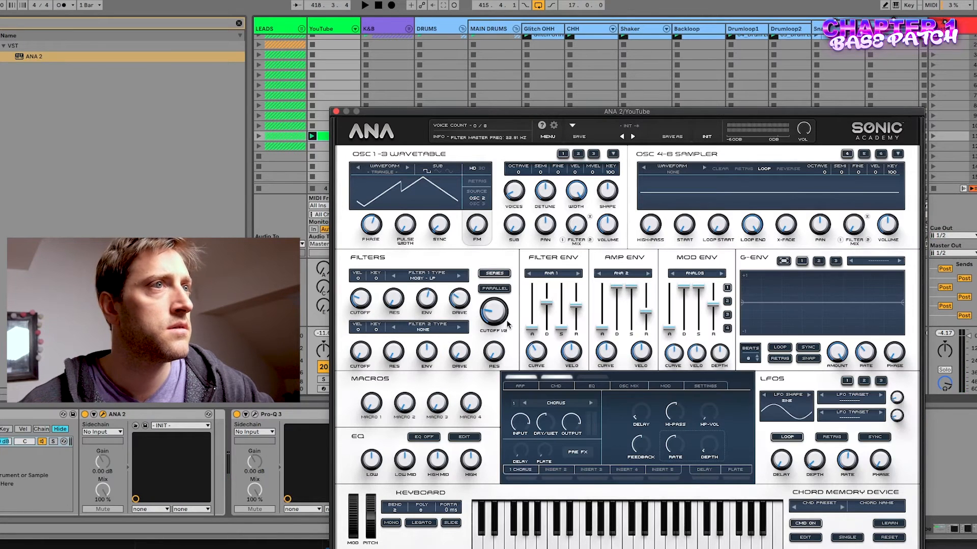
{"action": "key", "text": "space"}
{"action": "left_click_drag", "start_coordinate": [492, 323], "coordinate": [493, 314]}
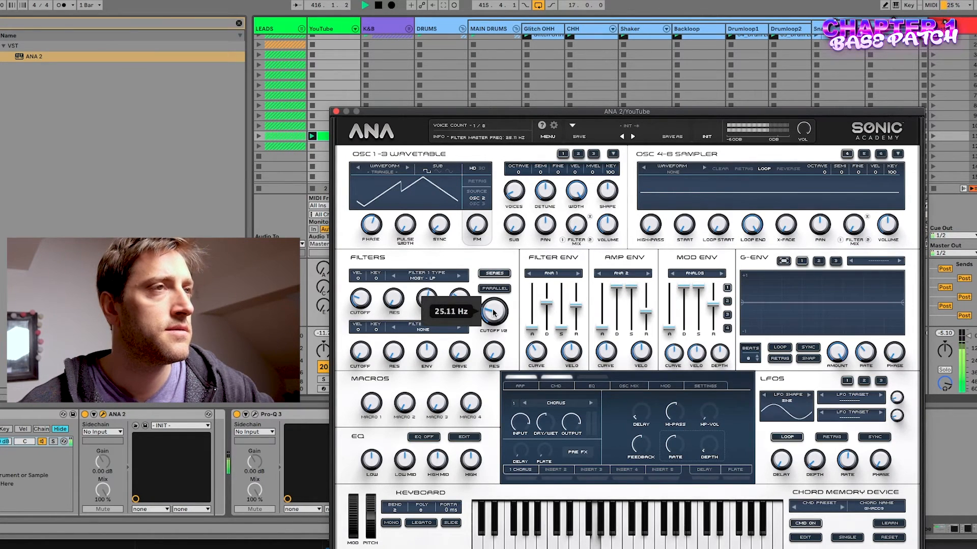
{"action": "key", "text": "space"}
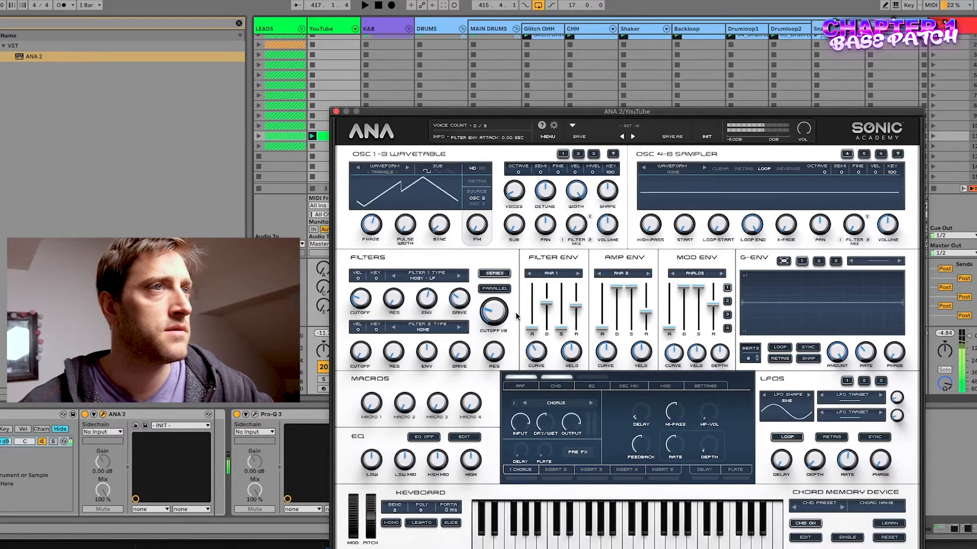
Lower the amp envelope's decay to around mid-range and its sustain below that, and adjust the envelope curve while auditioning.
{"action": "mouse_move", "coordinate": [616, 287]}
{"action": "left_mouse_down"}
{"action": "mouse_move", "coordinate": [616, 301]}
{"action": "mouse_move", "coordinate": [616, 287]}
{"action": "left_mouse_up"}
{"action": "left_click_drag", "start_coordinate": [631, 287], "coordinate": [631, 318]}
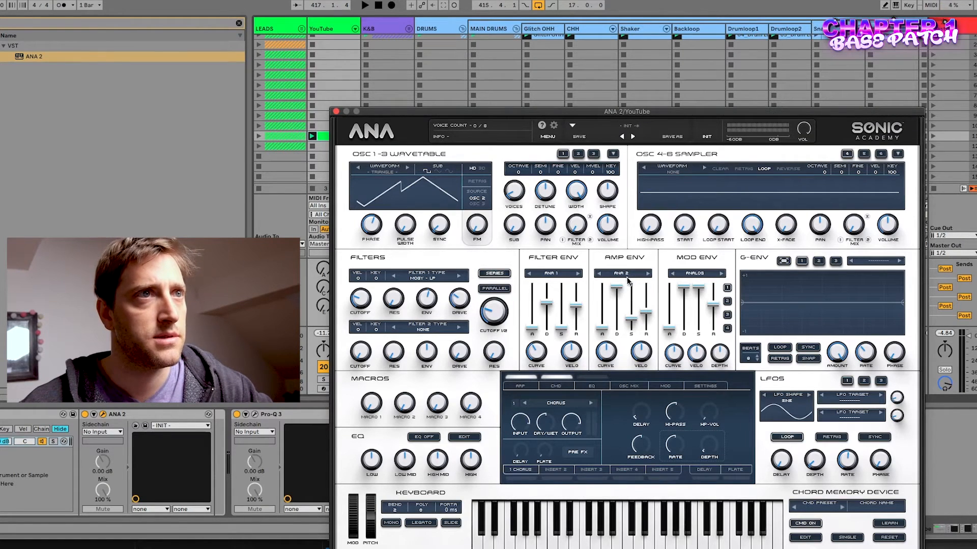
{"action": "left_click_drag", "start_coordinate": [624, 288], "coordinate": [631, 315]}
{"action": "key", "text": "space"}
{"action": "mouse_move", "coordinate": [613, 353]}
{"action": "left_mouse_down"}
{"action": "mouse_move", "coordinate": [619, 322]}
{"action": "mouse_move", "coordinate": [617, 355]}
{"action": "left_mouse_up"}
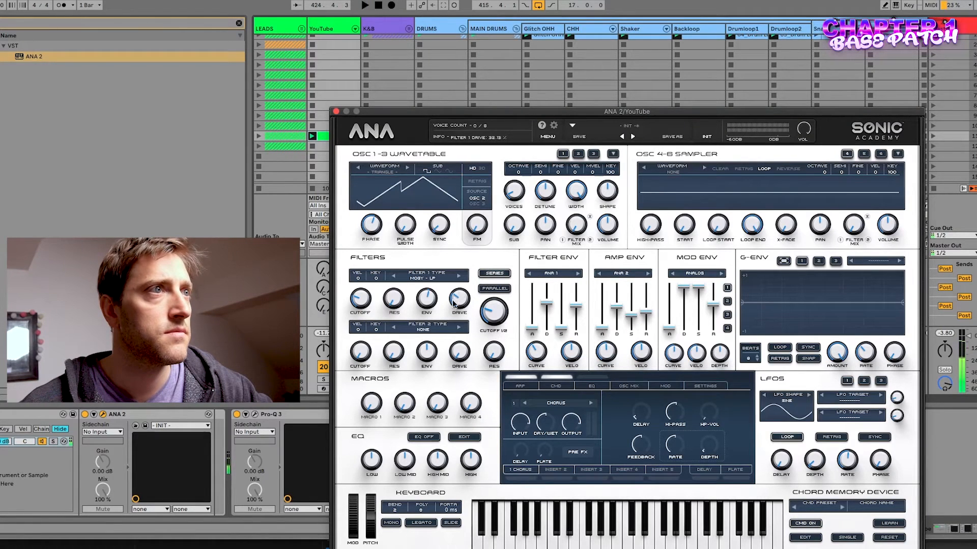
Set filter 1's envelope amount to about 17% and reduce its drive slightly while auditioning the arpeggio.
{"action": "left_click_drag", "start_coordinate": [425, 303], "coordinate": [425, 299]}
{"action": "key", "text": "space"}
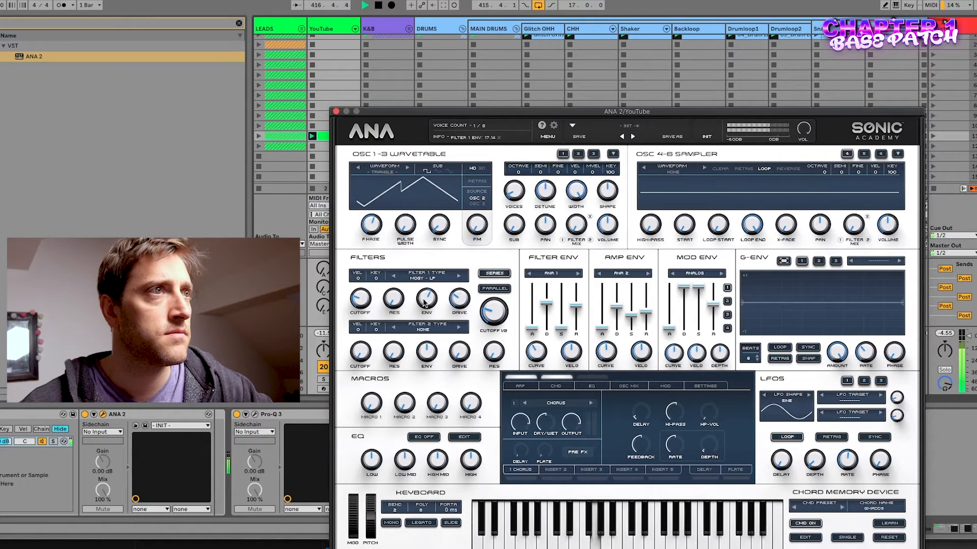
{"action": "key", "text": "space"}
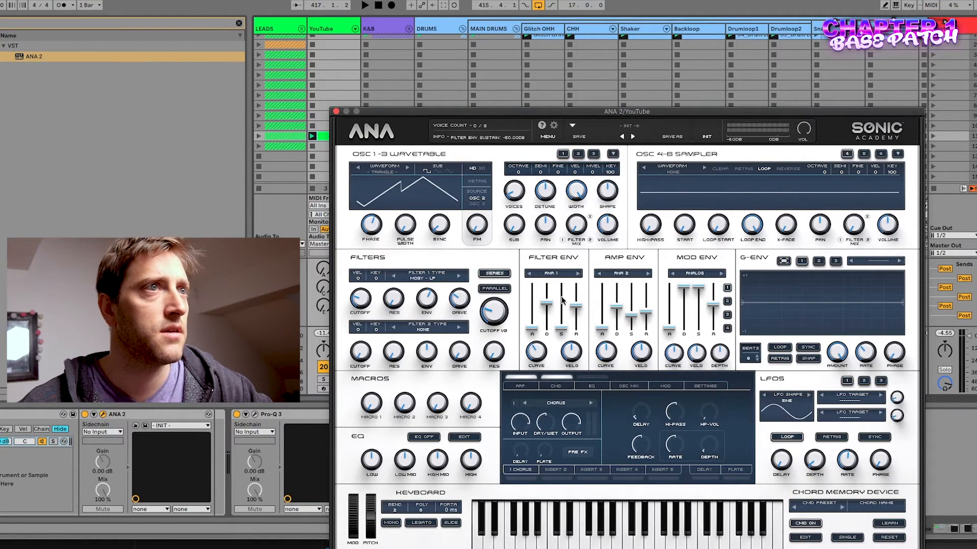
{"action": "key", "text": "space"}
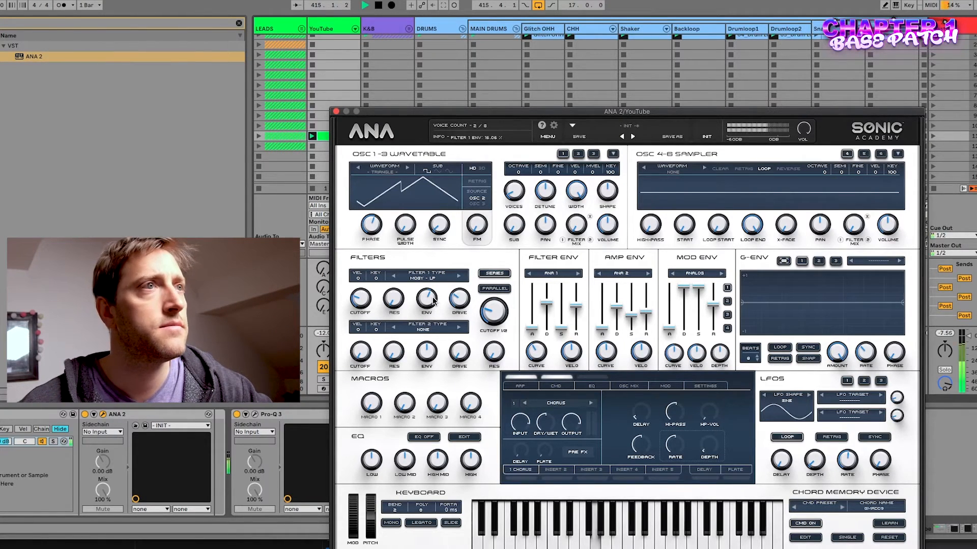
{"action": "left_click_drag", "start_coordinate": [456, 301], "coordinate": [453, 304]}
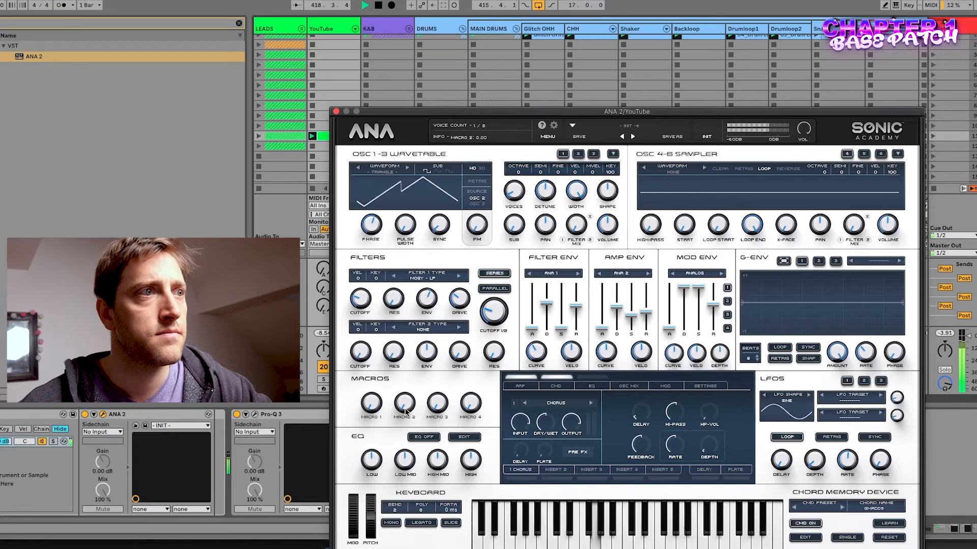
{"action": "key", "text": "space"}
Enable the EQ, set band 1 to -15 dB at 78 Hz, and compare the sound with the EQ bypassed.
{"action": "left_click", "coordinate": [424, 437]}
{"action": "left_click", "coordinate": [461, 439]}
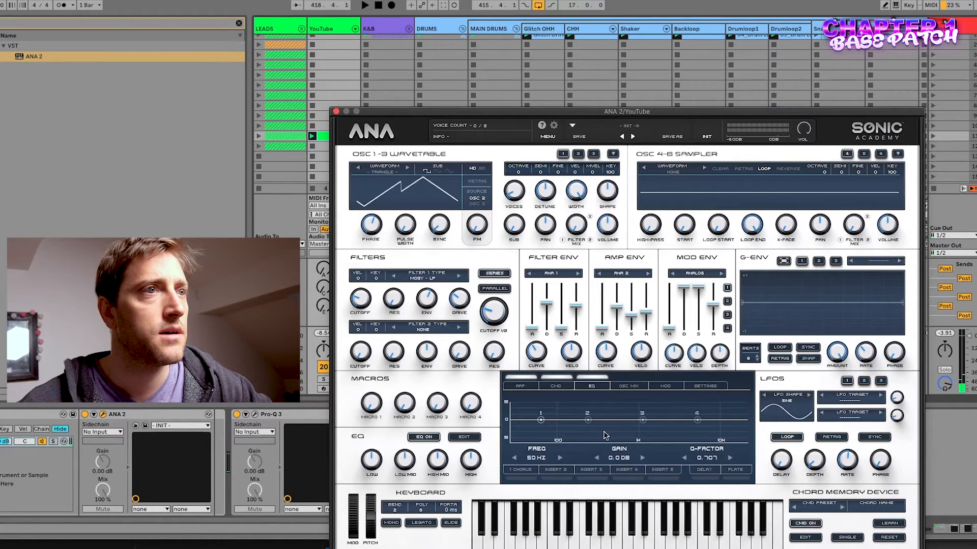
{"action": "left_click_drag", "start_coordinate": [534, 421], "coordinate": [548, 469]}
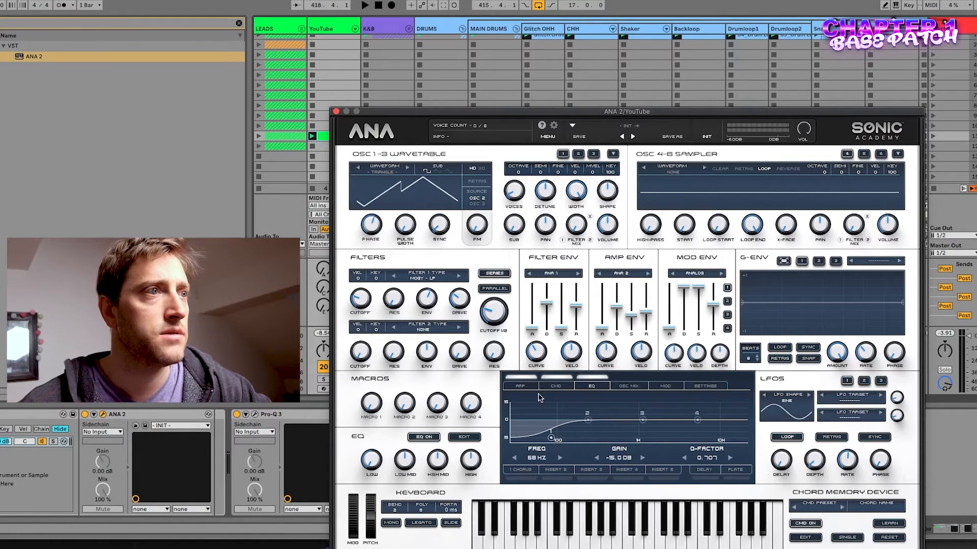
{"action": "left_click_drag", "start_coordinate": [552, 439], "coordinate": [556, 439]}
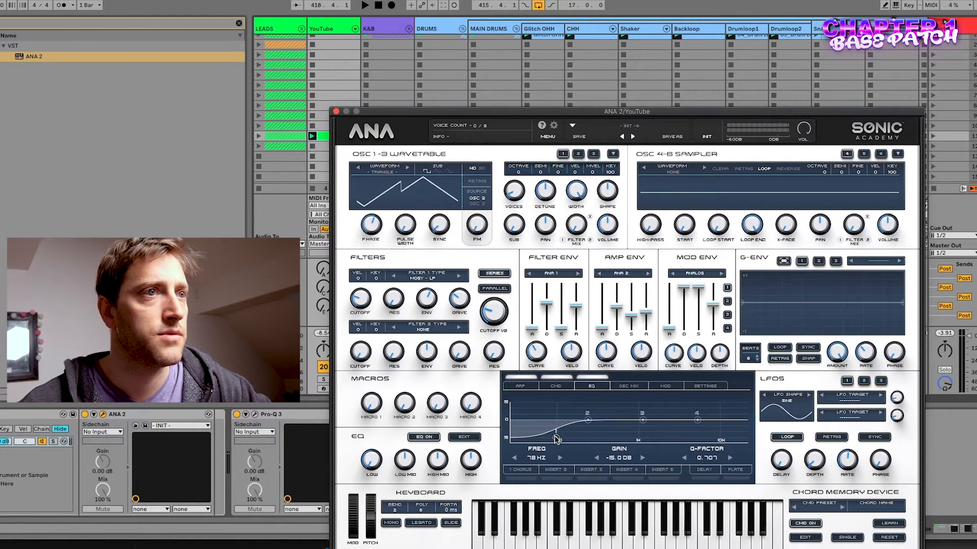
{"action": "key", "text": "space"}
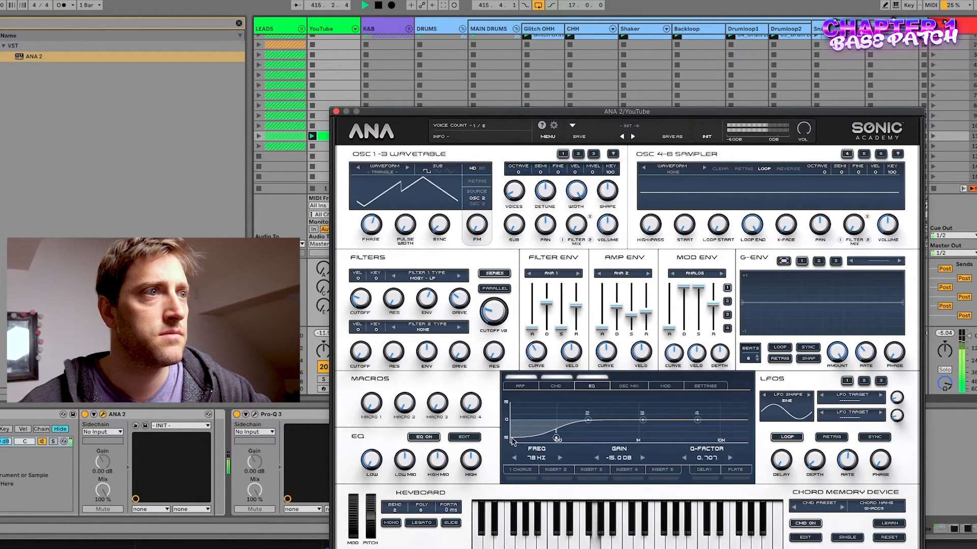
{"action": "left_click", "coordinate": [425, 437]}
{"action": "left_click", "coordinate": [428, 439]}
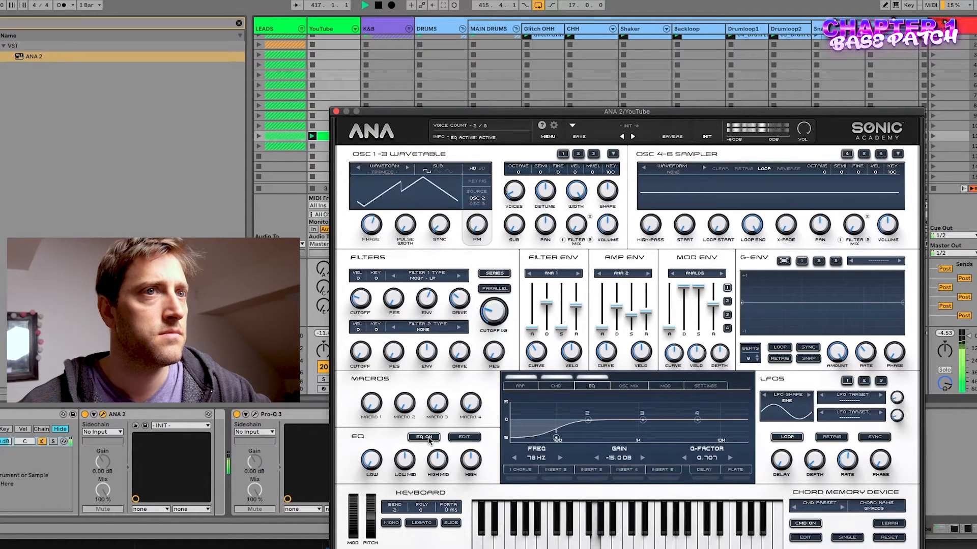
{"action": "key", "text": "space"}
Move EQ band 4 up in frequency with a slight cut, and boost band 3 by 3.1 dB in the upper mids.
{"action": "left_click_drag", "start_coordinate": [698, 423], "coordinate": [724, 424]}
{"action": "key", "text": "space"}
{"action": "left_click_drag", "start_coordinate": [644, 422], "coordinate": [676, 417]}
Shift EQ band 2 down to about 133 Hz at -0.1 dB while auditioning the arpeggio.
{"action": "key", "text": "space"}
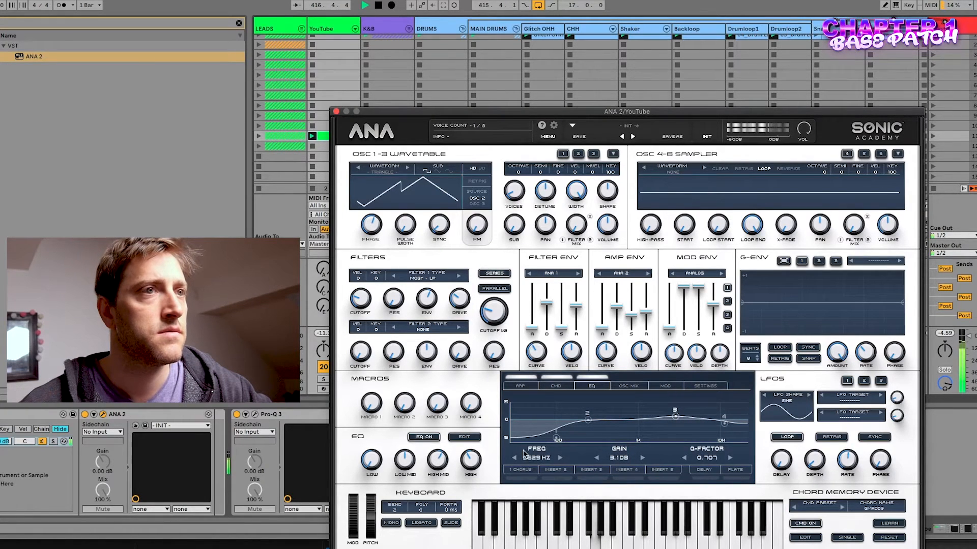
{"action": "mouse_move", "coordinate": [588, 425]}
{"action": "left_mouse_down"}
{"action": "mouse_move", "coordinate": [578, 426]}
{"action": "mouse_move", "coordinate": [588, 413]}
{"action": "mouse_move", "coordinate": [575, 424]}
{"action": "left_mouse_up"}
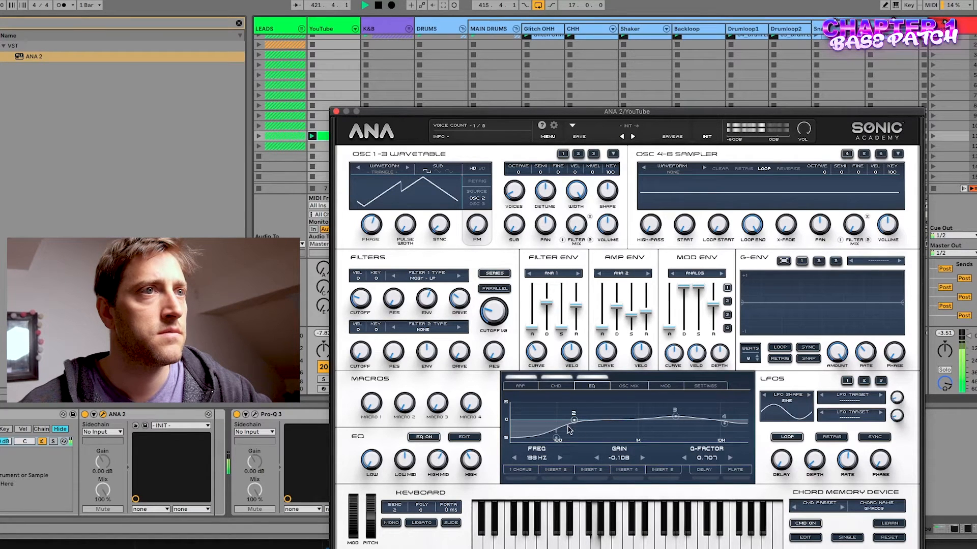
{"action": "key", "text": "space"}
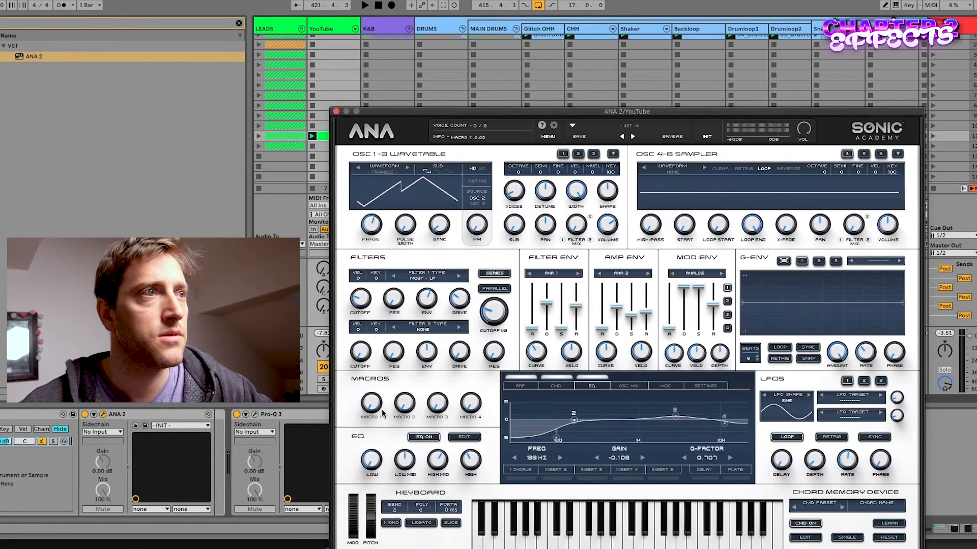
Load a Delay effect into insert 4 and set its synced delay time to 3.
{"action": "left_click", "coordinate": [628, 469]}
{"action": "left_click", "coordinate": [591, 404]}
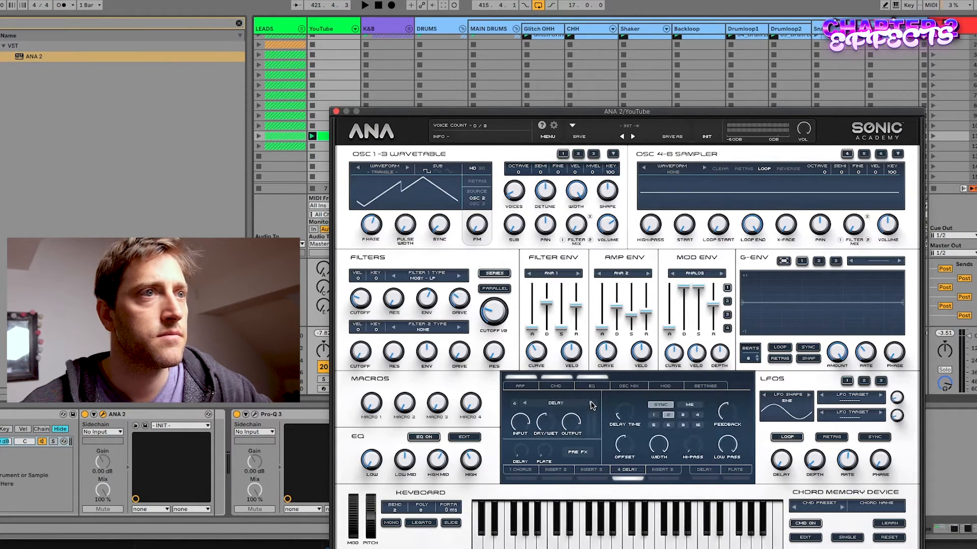
{"action": "left_click", "coordinate": [682, 416]}
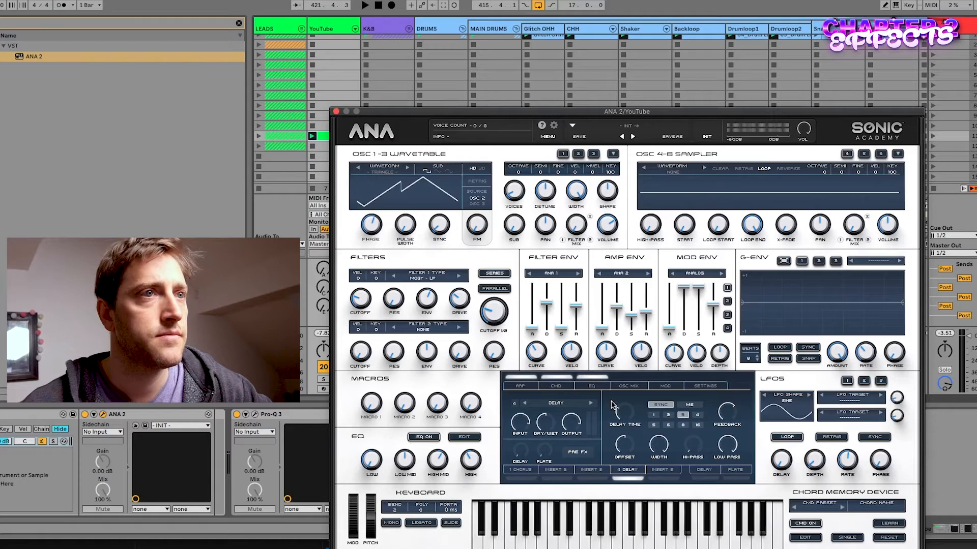
Set the insert 4 delay's dry/wet mix to about 31% and audition the arpeggio.
{"action": "mouse_move", "coordinate": [544, 425]}
{"action": "left_mouse_down"}
{"action": "mouse_move", "coordinate": [546, 455]}
{"action": "mouse_move", "coordinate": [551, 428]}
{"action": "left_mouse_up"}
{"action": "key", "text": "space"}
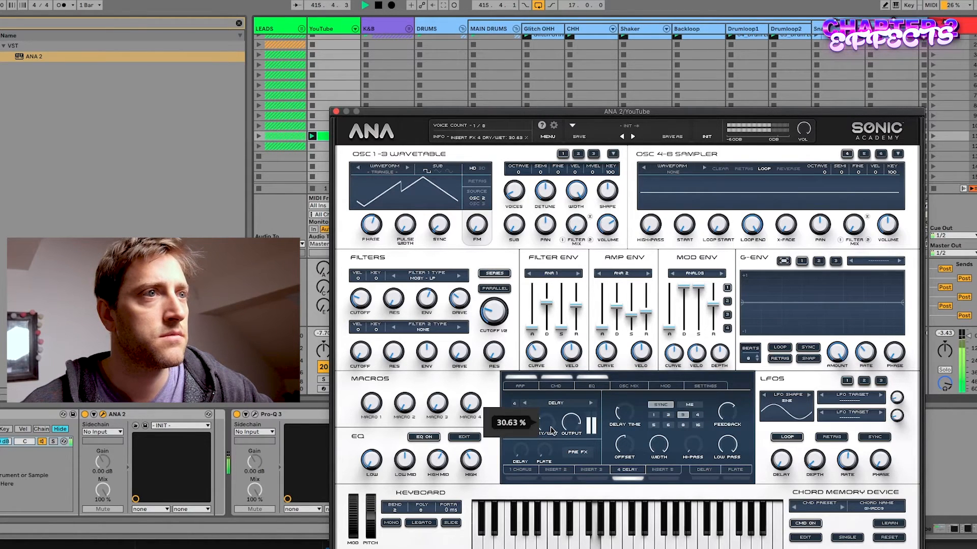
{"action": "key", "text": "space"}
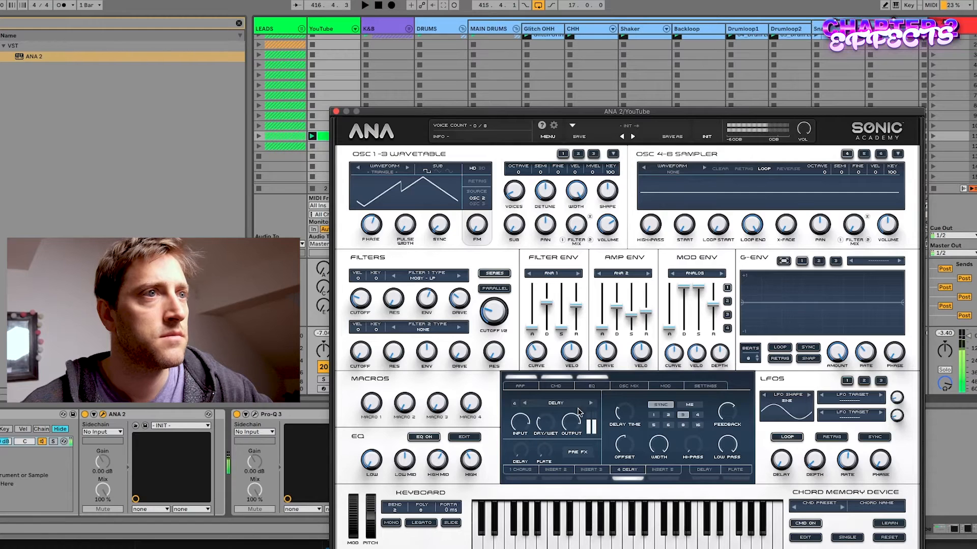
Try a Ping-Pong delay in insert 4 with a reduced dry/wet mix and feedback at about 67%, auditioning the result.
{"action": "left_click", "coordinate": [590, 404]}
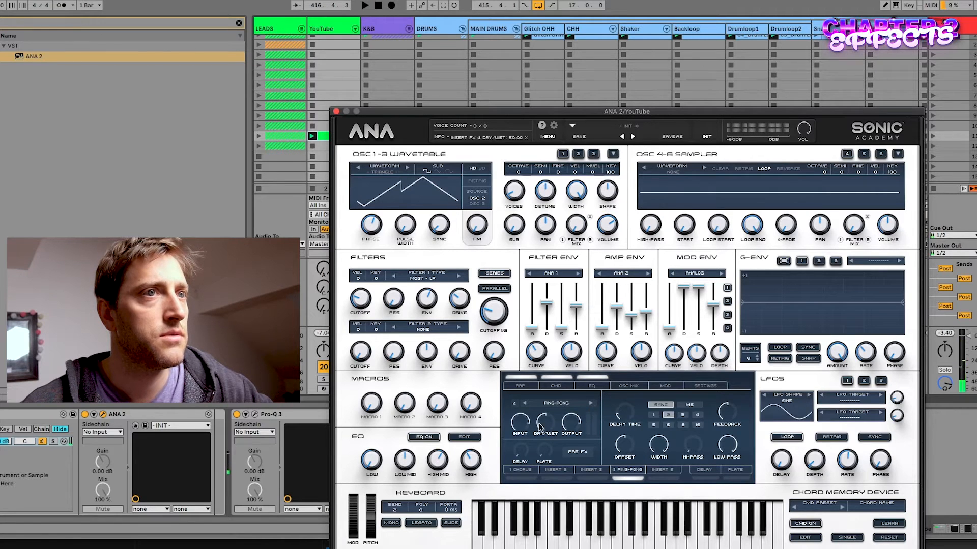
{"action": "left_click_drag", "start_coordinate": [543, 423], "coordinate": [541, 444]}
{"action": "left_click_drag", "start_coordinate": [716, 418], "coordinate": [734, 397]}
{"action": "key", "text": "space"}
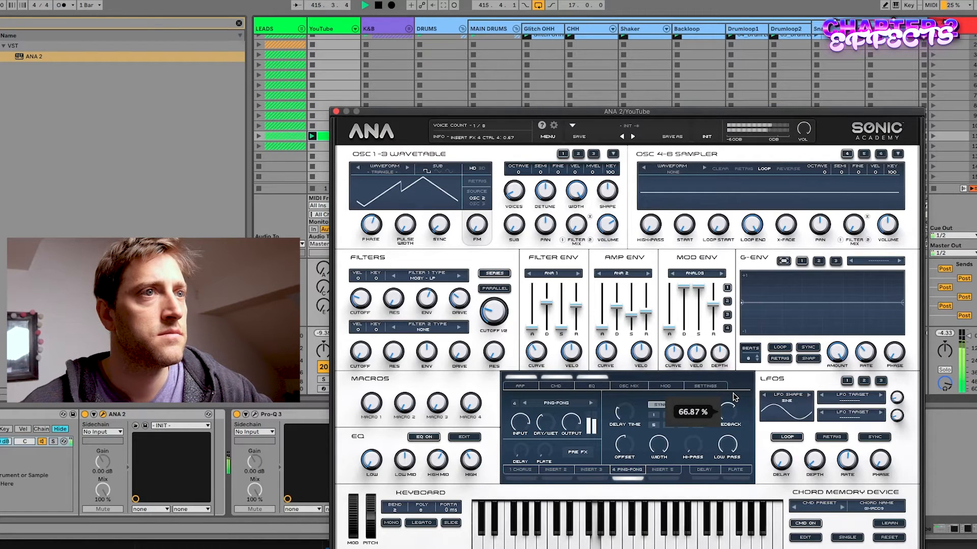
{"action": "left_click_drag", "start_coordinate": [735, 396], "coordinate": [734, 397]}
{"action": "left_click_drag", "start_coordinate": [544, 422], "coordinate": [552, 438]}
{"action": "key", "text": "space"}
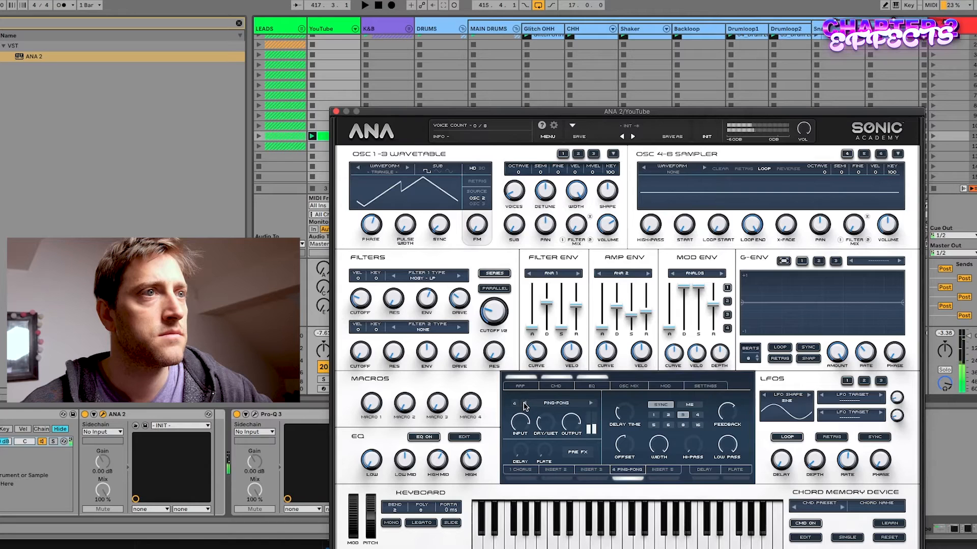
Return insert 4 to the Delay effect, set its synced time to 3, and lower the dry/wet mix while auditioning.
{"action": "left_click", "coordinate": [524, 404]}
{"action": "left_click", "coordinate": [549, 429]}
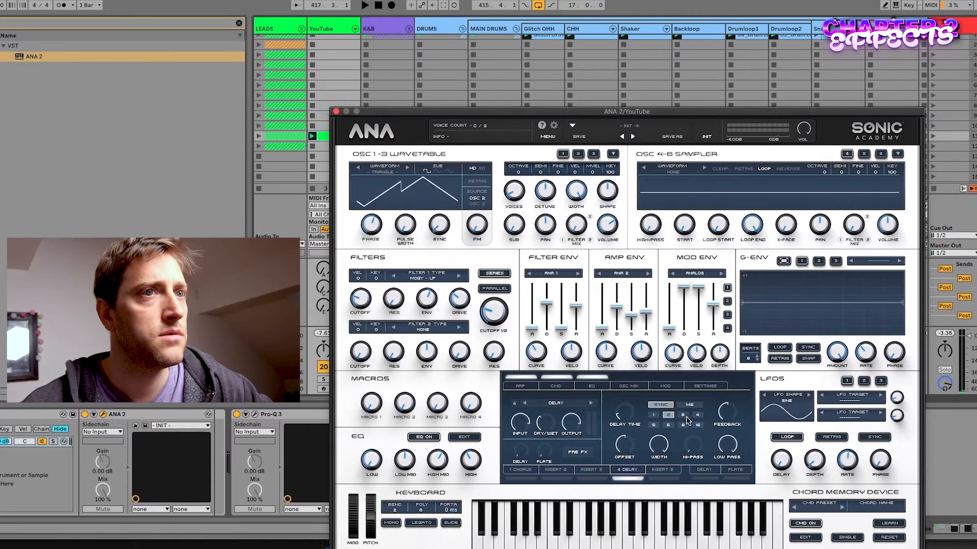
{"action": "key", "text": "space"}
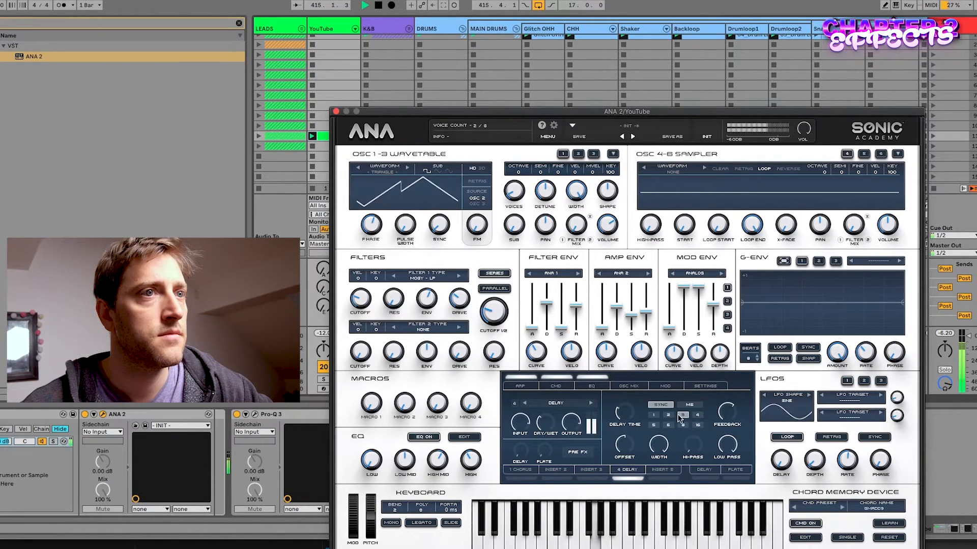
{"action": "left_click_drag", "start_coordinate": [552, 426], "coordinate": [549, 435]}
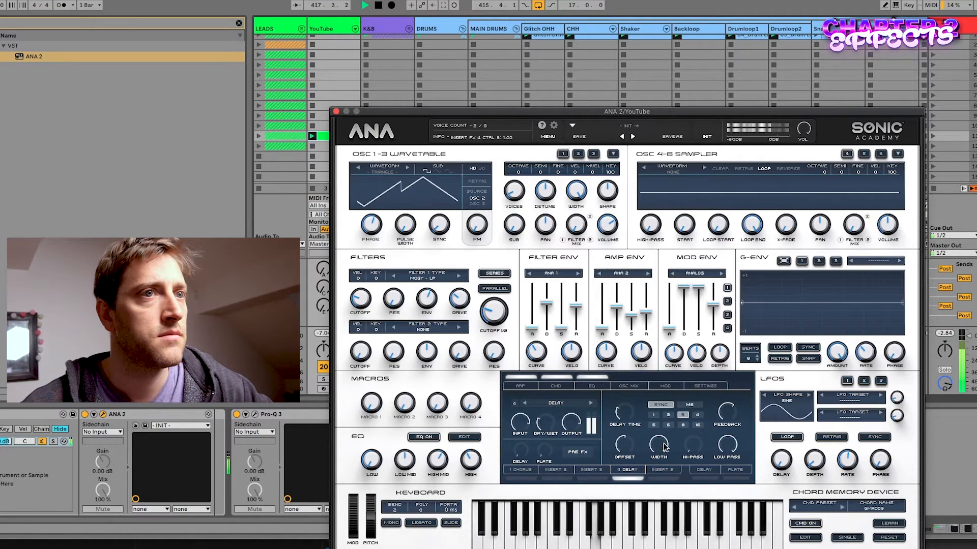
{"action": "key", "text": "space"}
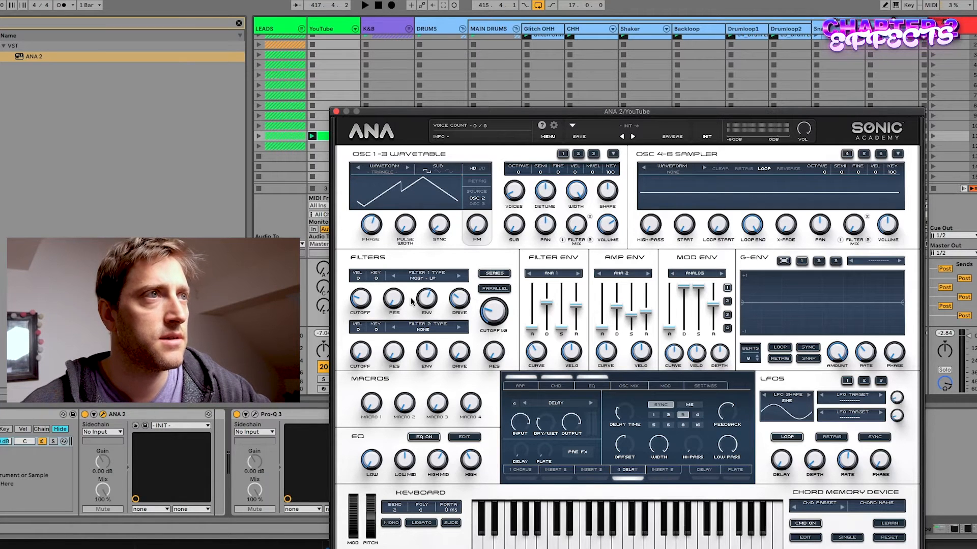
Raise filter 1's resonance slightly and audition the arpeggio.
{"action": "mouse_move", "coordinate": [396, 305]}
{"action": "left_mouse_down"}
{"action": "mouse_move", "coordinate": [397, 260]}
{"action": "mouse_move", "coordinate": [398, 292]}
{"action": "left_mouse_up"}
{"action": "key", "text": "space"}
{"action": "key", "text": "space"}
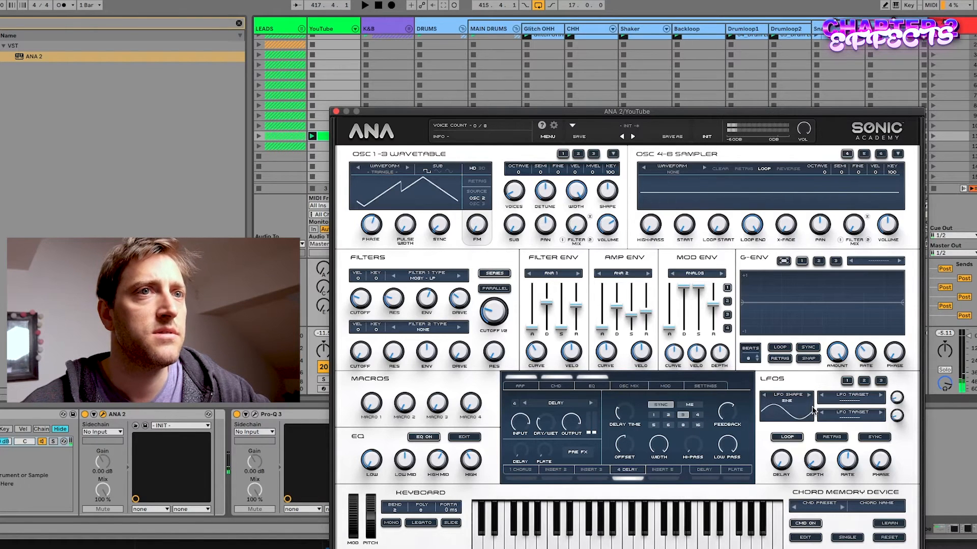
Assign LFO 1's first target to Filter 1 Freq.
{"action": "left_click", "coordinate": [872, 397]}
{"action": "scroll", "coordinate": [866, 525], "scroll_direction": "down", "scroll_amount": 5}
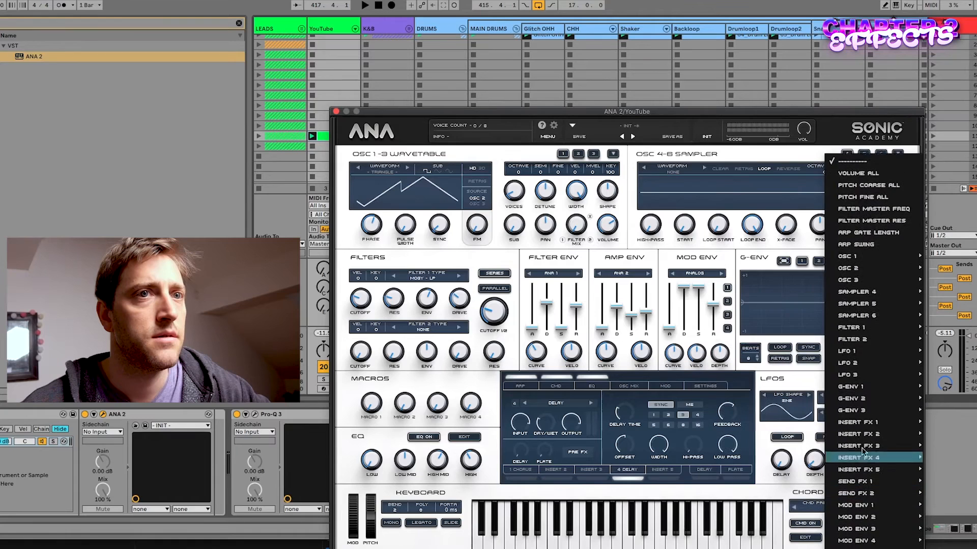
{"action": "mouse_move", "coordinate": [874, 324]}
{"action": "left_click", "coordinate": [799, 287]}
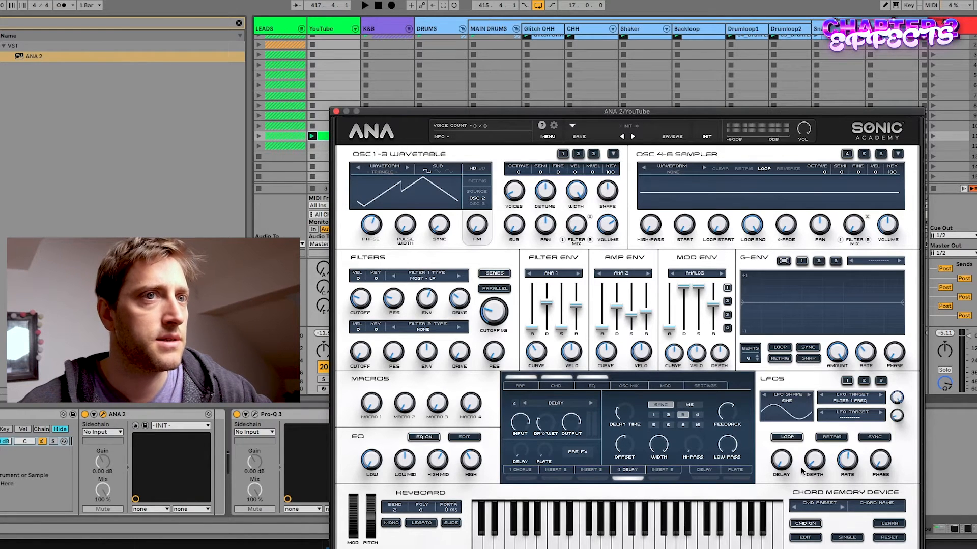
Adjust LFO 1's depth and slow its rate to about 0.29 Hz while listening to the filter movement.
{"action": "key", "text": "space"}
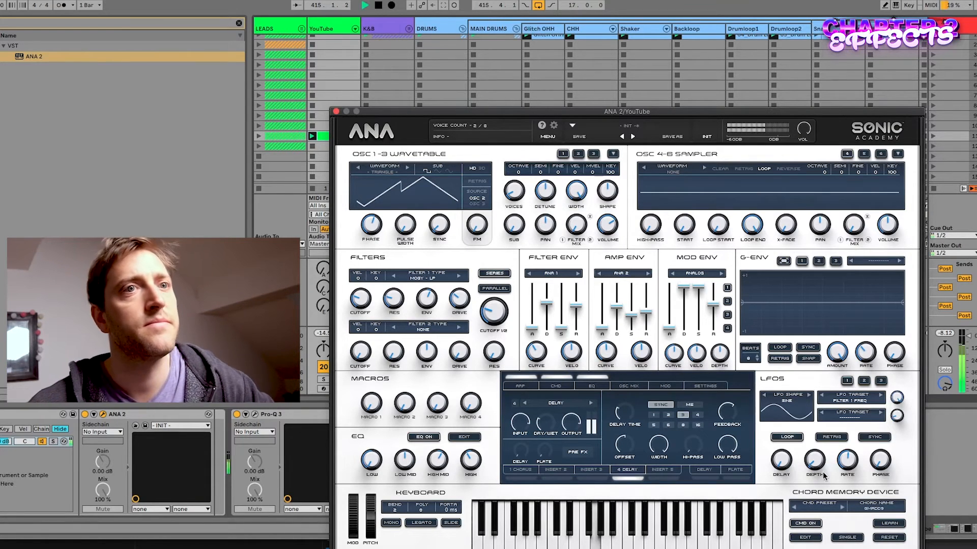
{"action": "left_click_drag", "start_coordinate": [813, 469], "coordinate": [841, 491]}
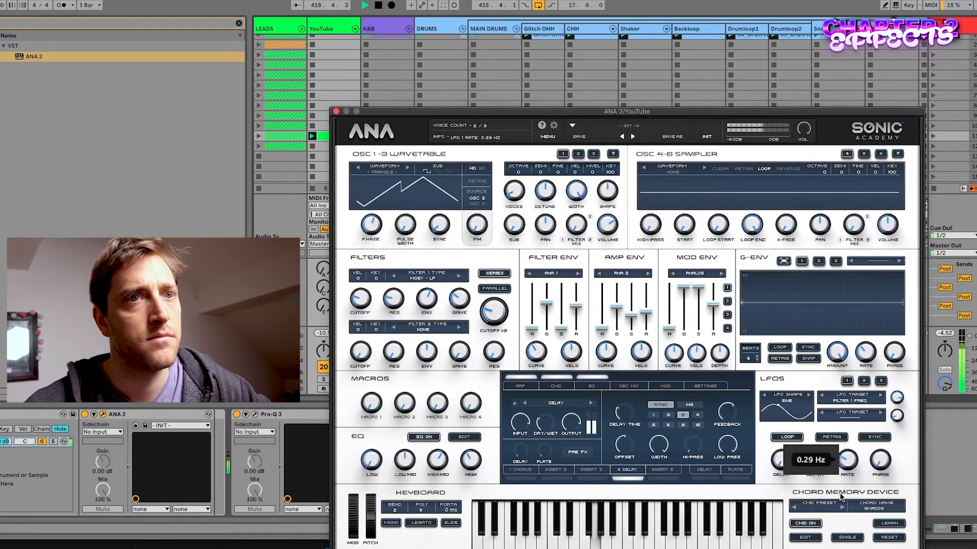
{"action": "left_click_drag", "start_coordinate": [840, 502], "coordinate": [840, 503]}
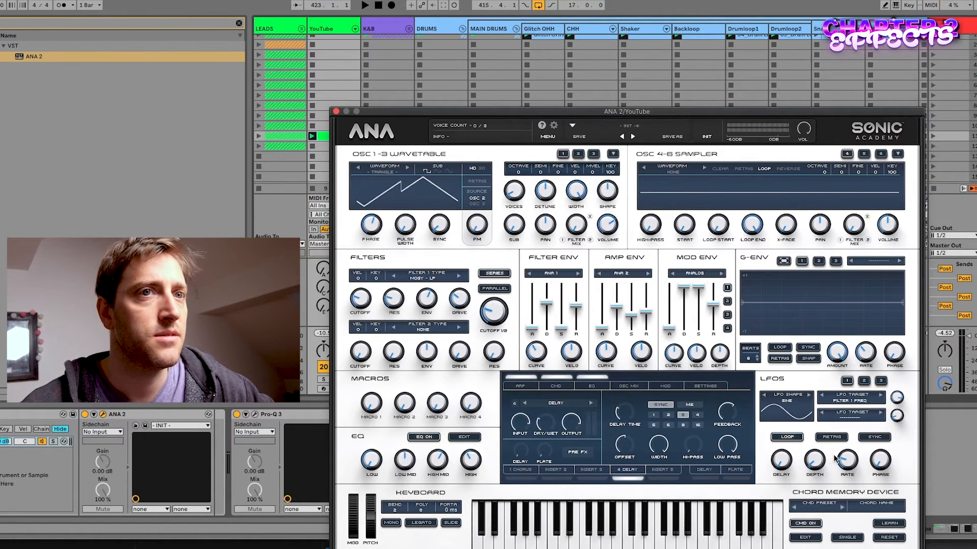
{"action": "left_click_drag", "start_coordinate": [845, 460], "coordinate": [844, 460]}
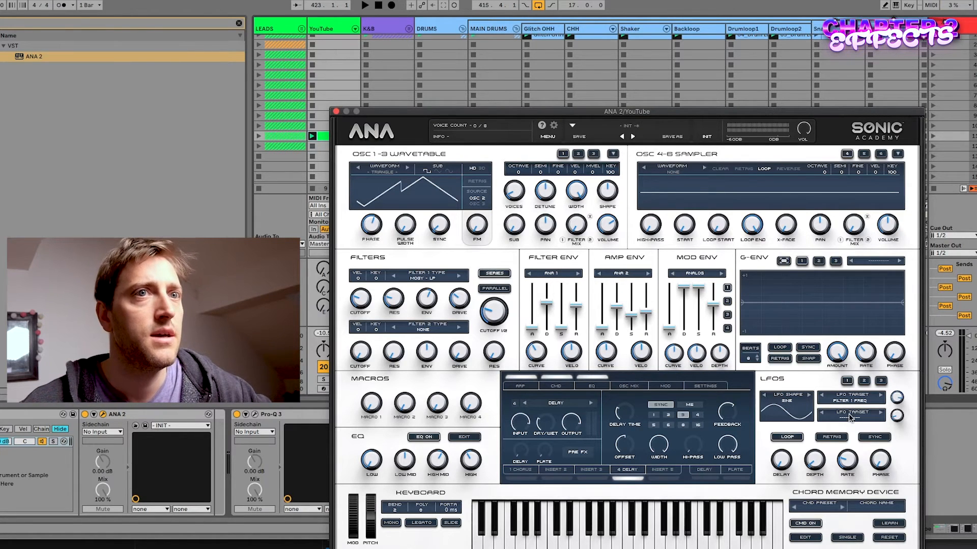
{"action": "mouse_move", "coordinate": [850, 466]}
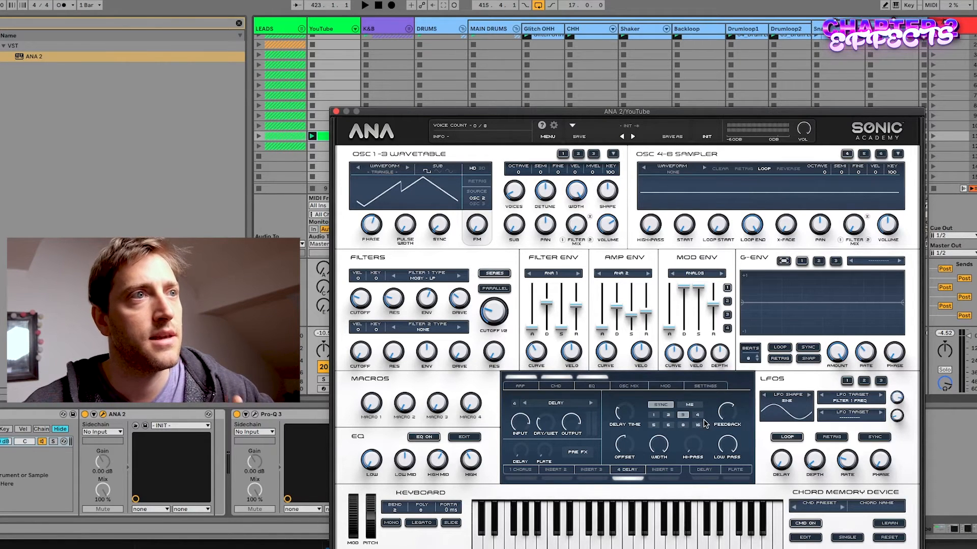
Assign LFO 2's first target to Filter 1 Freq and enable its tempo sync.
{"action": "left_click", "coordinate": [864, 381]}
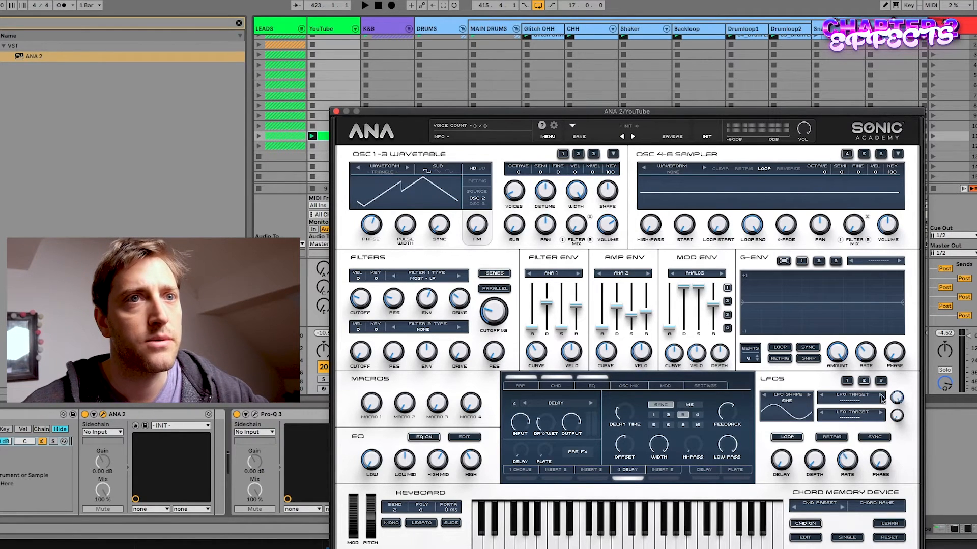
{"action": "left_click", "coordinate": [876, 399]}
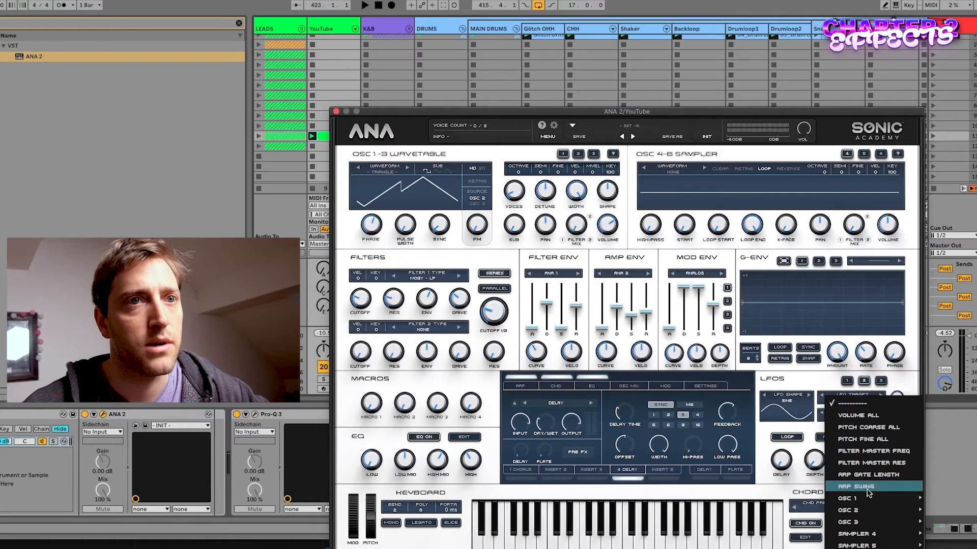
{"action": "scroll", "coordinate": [867, 484], "scroll_direction": "down", "scroll_amount": 5}
{"action": "mouse_move", "coordinate": [865, 420]}
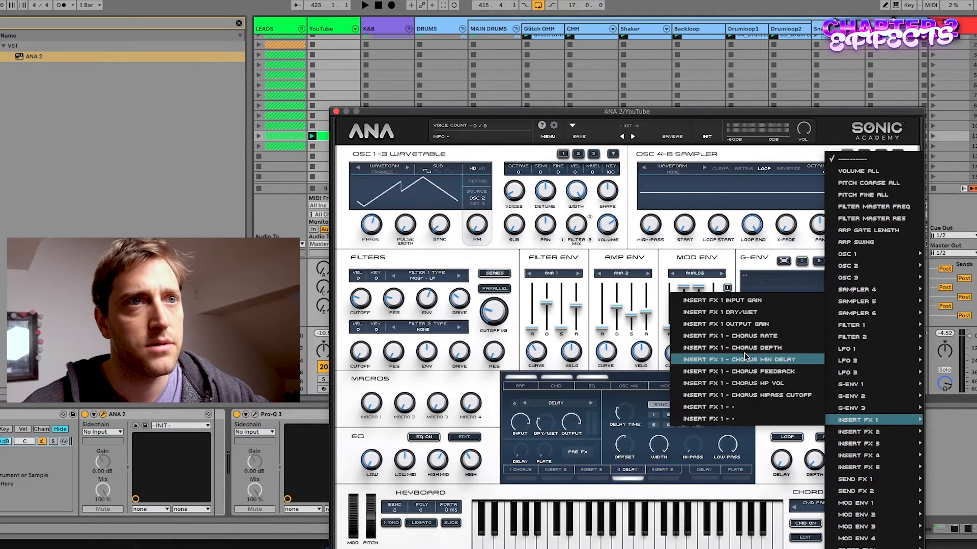
{"action": "mouse_move", "coordinate": [852, 325]}
{"action": "left_click", "coordinate": [786, 291]}
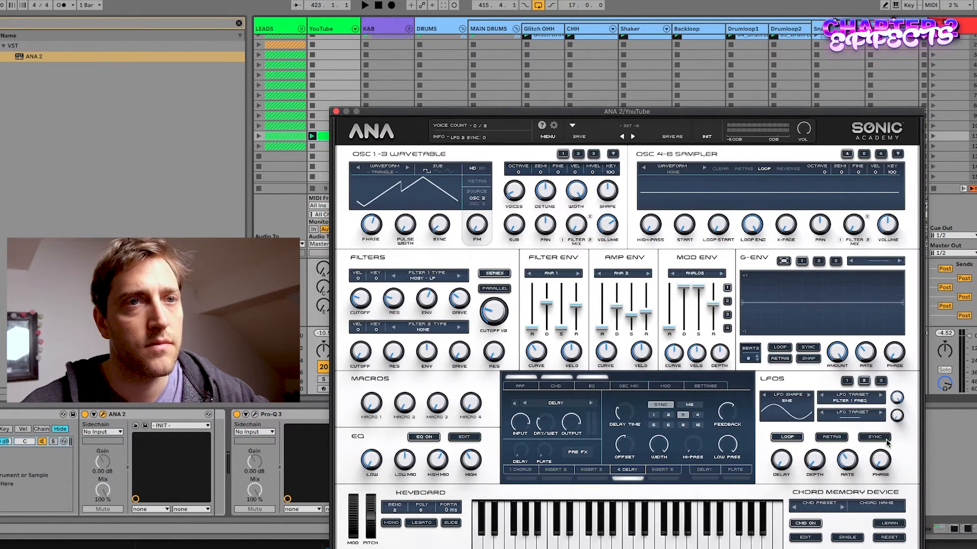
{"action": "left_click", "coordinate": [870, 438]}
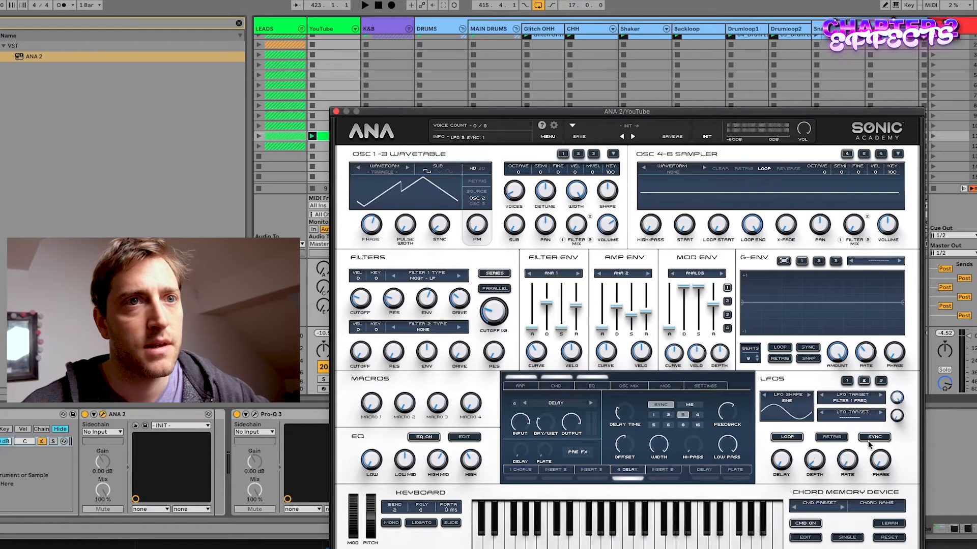
{"action": "left_click_drag", "start_coordinate": [814, 460], "coordinate": [818, 452]}
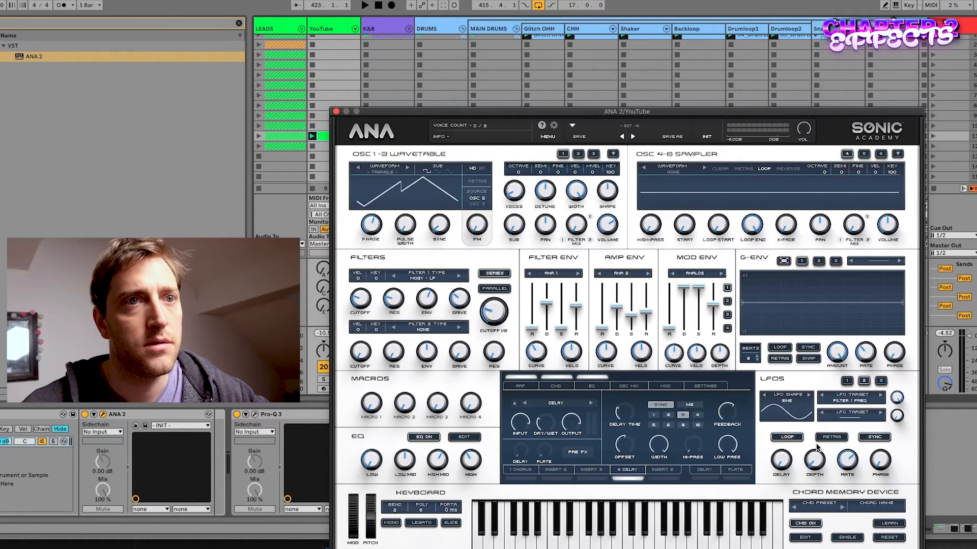
Browse the LFO 2 shapes, including Sine Mono and Saw-Up, and return to Sine.
{"action": "left_click", "coordinate": [809, 395]}
{"action": "left_click", "coordinate": [809, 396]}
{"action": "left_click", "coordinate": [809, 395]}
{"action": "left_click", "coordinate": [810, 395]}
{"action": "left_click", "coordinate": [809, 395]}
{"action": "left_click", "coordinate": [810, 395]}
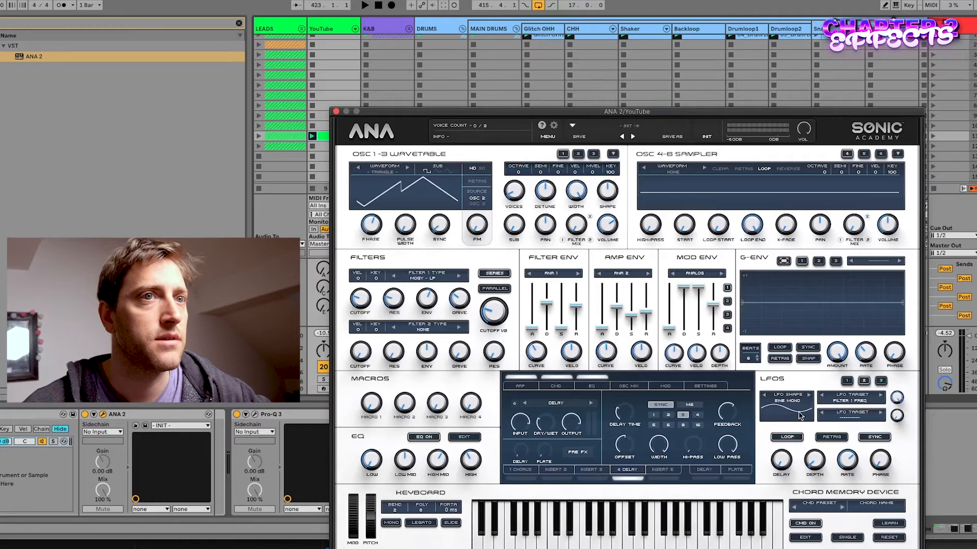
{"action": "left_click", "coordinate": [763, 396]}
{"action": "left_click", "coordinate": [763, 395]}
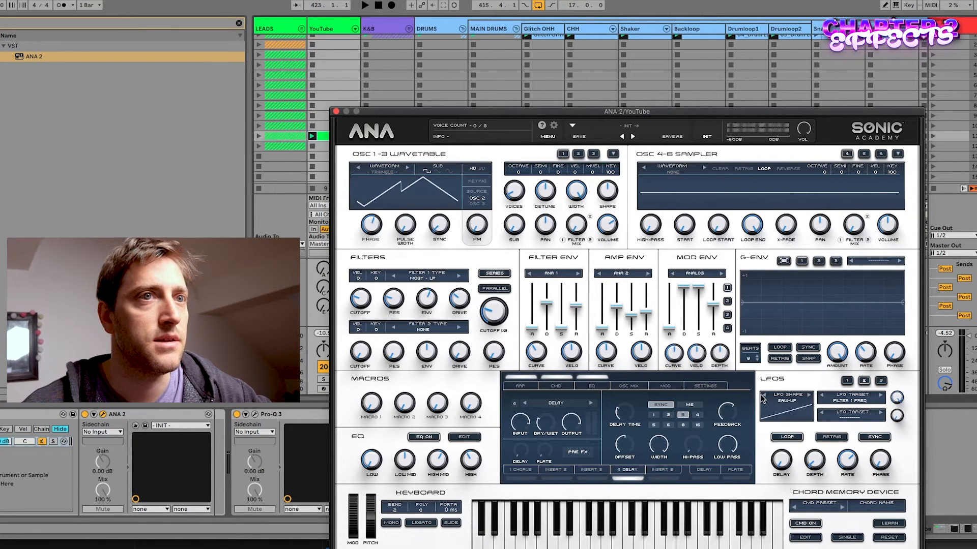
{"action": "left_click", "coordinate": [762, 395]}
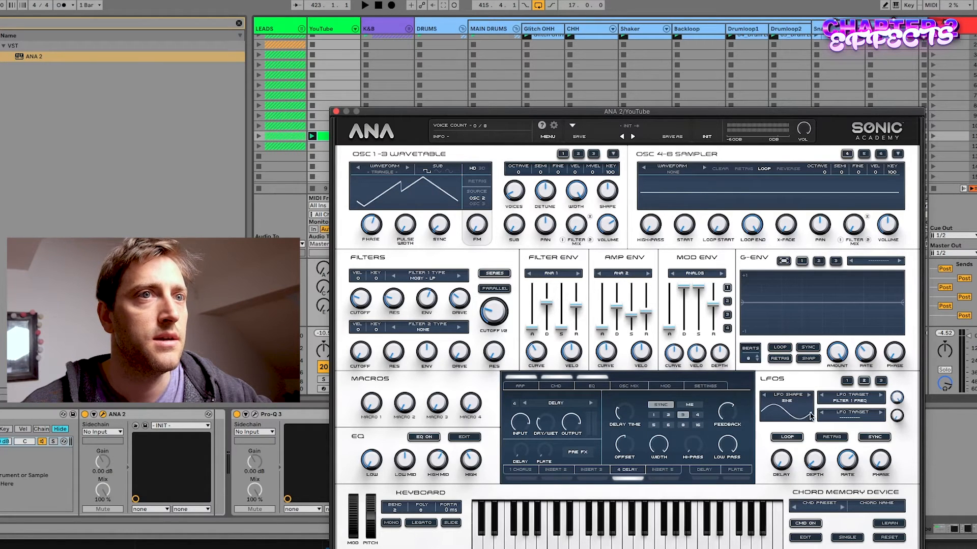
Set LFO 2's shape to Triangle Mono and its depth to about 38% while auditioning the arpeggio.
{"action": "left_click", "coordinate": [809, 395]}
{"action": "left_click", "coordinate": [810, 395]}
{"action": "left_click", "coordinate": [809, 395]}
{"action": "left_click", "coordinate": [809, 396]}
{"action": "left_click", "coordinate": [809, 396]}
{"action": "key", "text": "space"}
{"action": "mouse_move", "coordinate": [808, 461]}
{"action": "left_mouse_down"}
{"action": "mouse_move", "coordinate": [809, 448]}
{"action": "mouse_move", "coordinate": [810, 456]}
{"action": "left_mouse_up"}
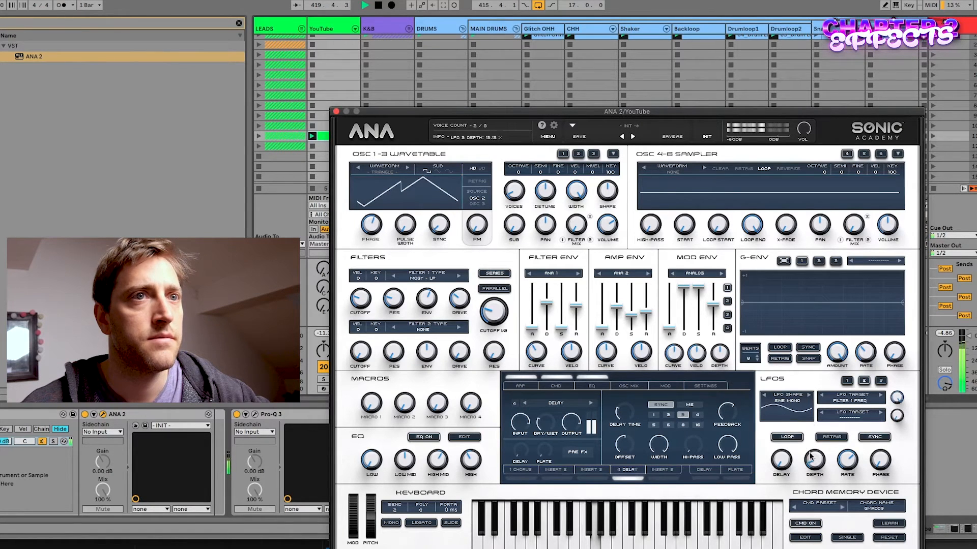
{"action": "left_click", "coordinate": [809, 394]}
{"action": "left_click", "coordinate": [810, 395]}
{"action": "left_click_drag", "start_coordinate": [814, 461], "coordinate": [813, 427]}
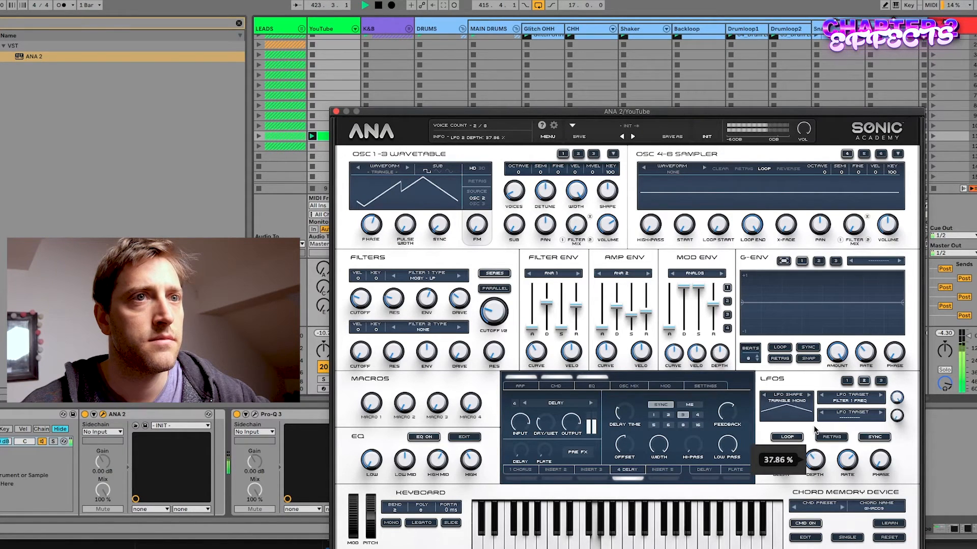
Compare the Sine Mono shape with Triangle Mono on LFO 2 during playback, keep Triangle Mono, and stop playback.
{"action": "left_click", "coordinate": [831, 438]}
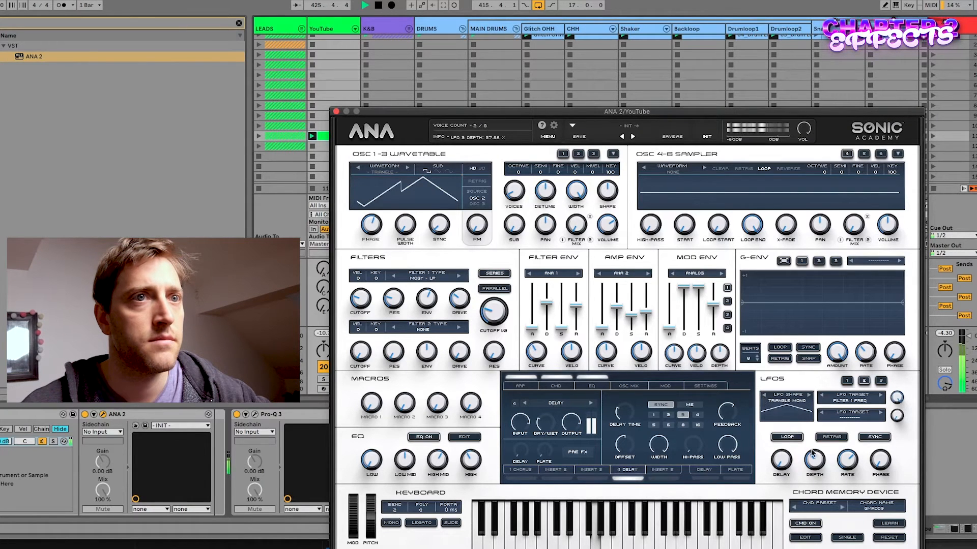
{"action": "left_click", "coordinate": [764, 396]}
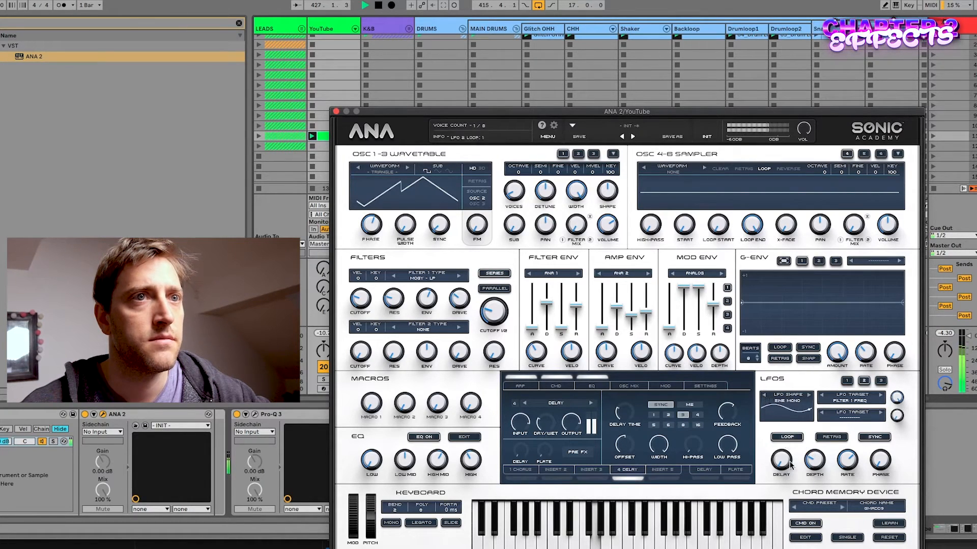
{"action": "left_click", "coordinate": [808, 395]}
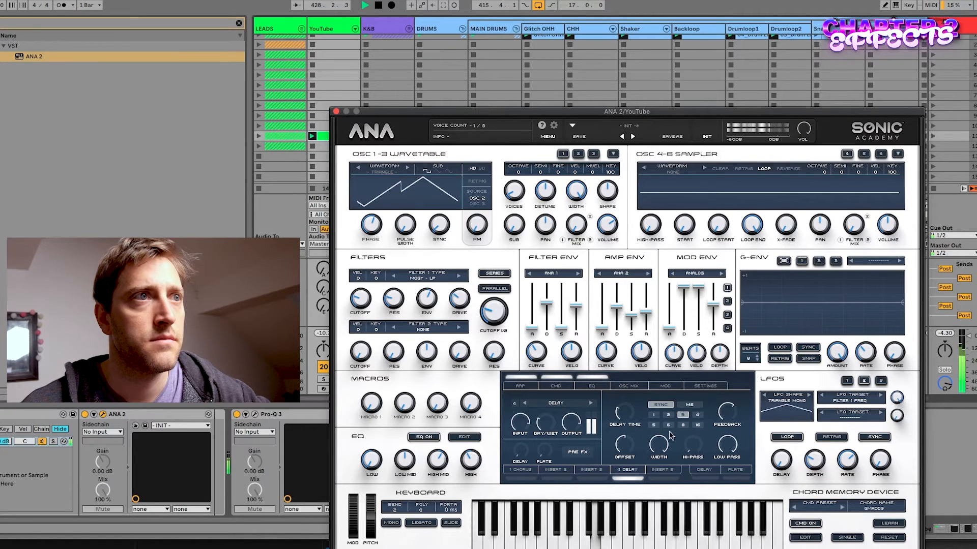
{"action": "key", "text": "space"}
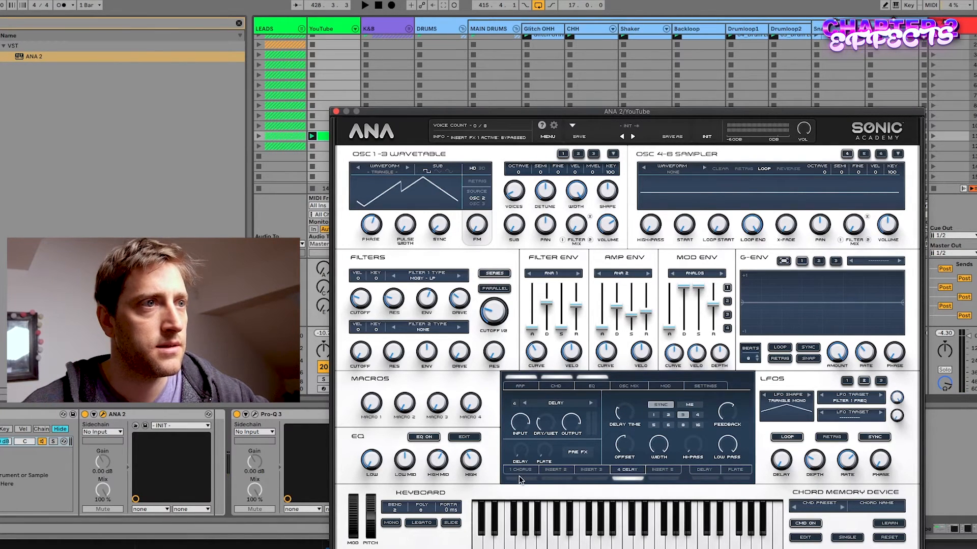
Set the filter 2 type to Vowel 1.
{"action": "left_click", "coordinate": [419, 331]}
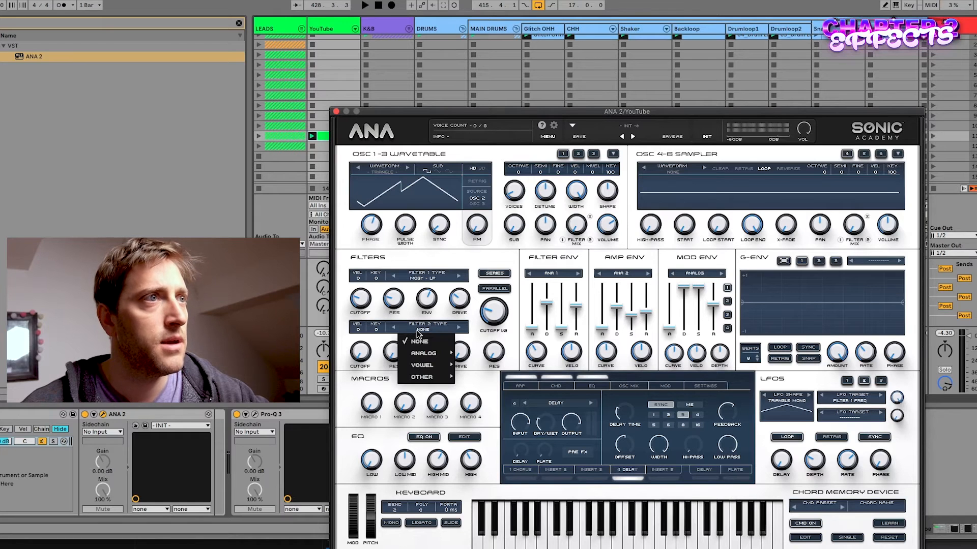
{"action": "mouse_move", "coordinate": [427, 352]}
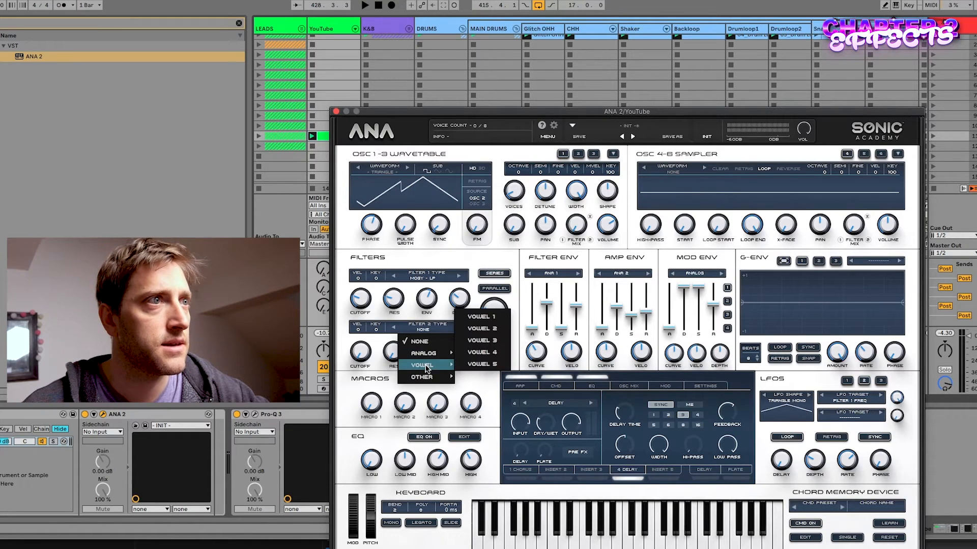
{"action": "left_click", "coordinate": [480, 316]}
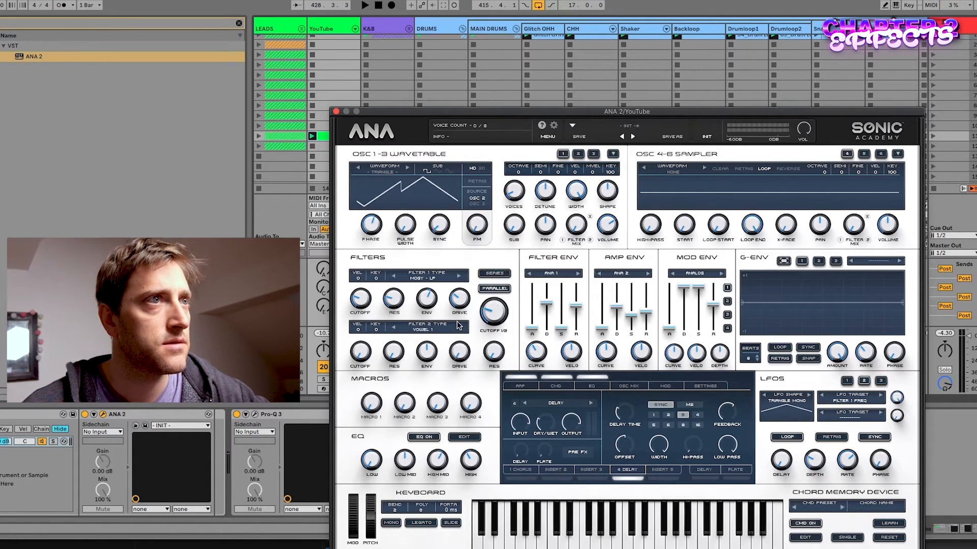
Adjust filter 2's cutoff, drive and type while auditioning the arpeggio, returning the type to Vowel 1.
{"action": "key", "text": "space"}
{"action": "left_click_drag", "start_coordinate": [360, 351], "coordinate": [370, 301]}
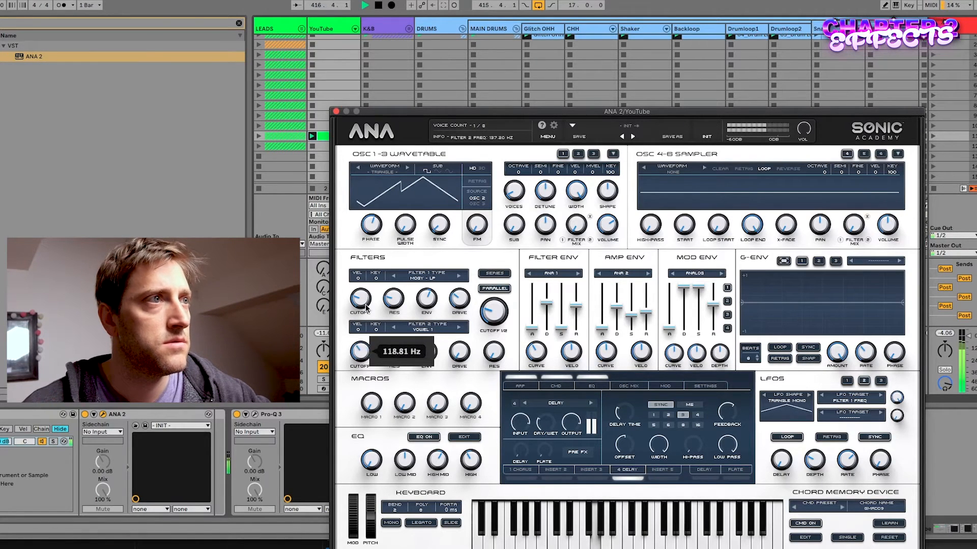
{"action": "left_click_drag", "start_coordinate": [459, 351], "coordinate": [451, 322]}
{"action": "left_click_drag", "start_coordinate": [360, 352], "coordinate": [362, 332]}
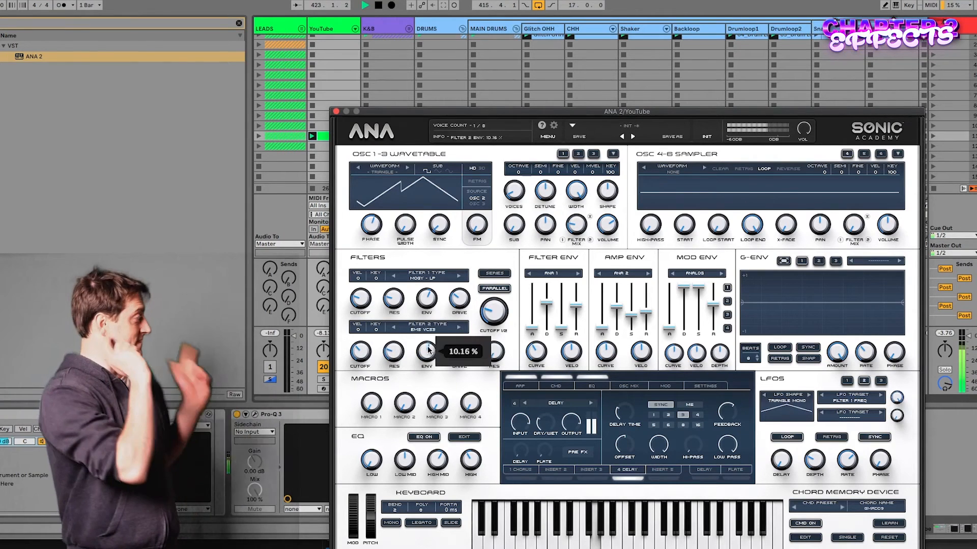
{"action": "left_click", "coordinate": [459, 329]}
{"action": "left_click", "coordinate": [459, 327]}
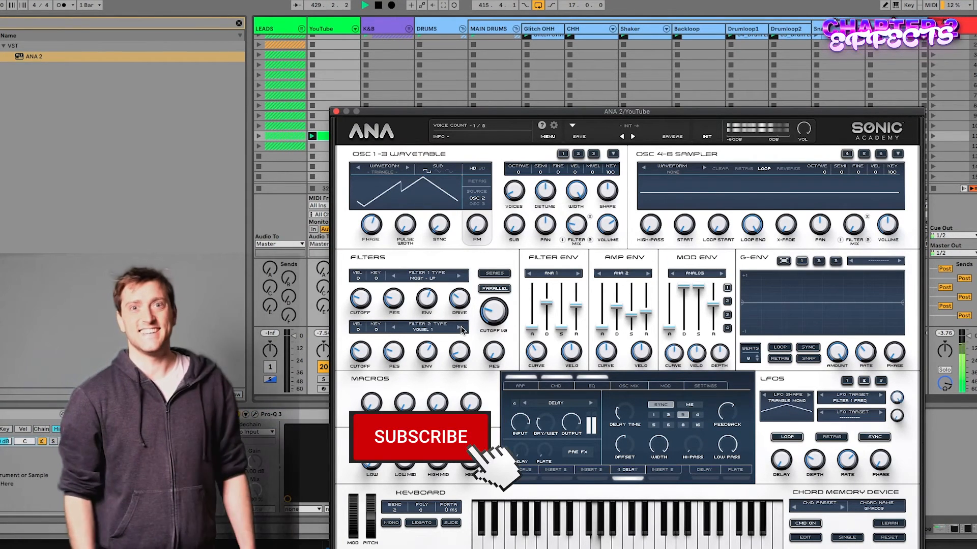
Refine filter 2's resonance, drive and cutoff, and set oscillator 1's filter mix to 0.00.
{"action": "left_click_drag", "start_coordinate": [394, 351], "coordinate": [395, 352]}
{"action": "left_click_drag", "start_coordinate": [459, 352], "coordinate": [456, 344]}
{"action": "left_click_drag", "start_coordinate": [394, 352], "coordinate": [427, 383]}
{"action": "mouse_move", "coordinate": [360, 351]}
{"action": "left_mouse_down"}
{"action": "mouse_move", "coordinate": [361, 331]}
{"action": "mouse_move", "coordinate": [346, 364]}
{"action": "mouse_move", "coordinate": [356, 346]}
{"action": "left_mouse_up"}
{"action": "left_click_drag", "start_coordinate": [576, 225], "coordinate": [579, 249]}
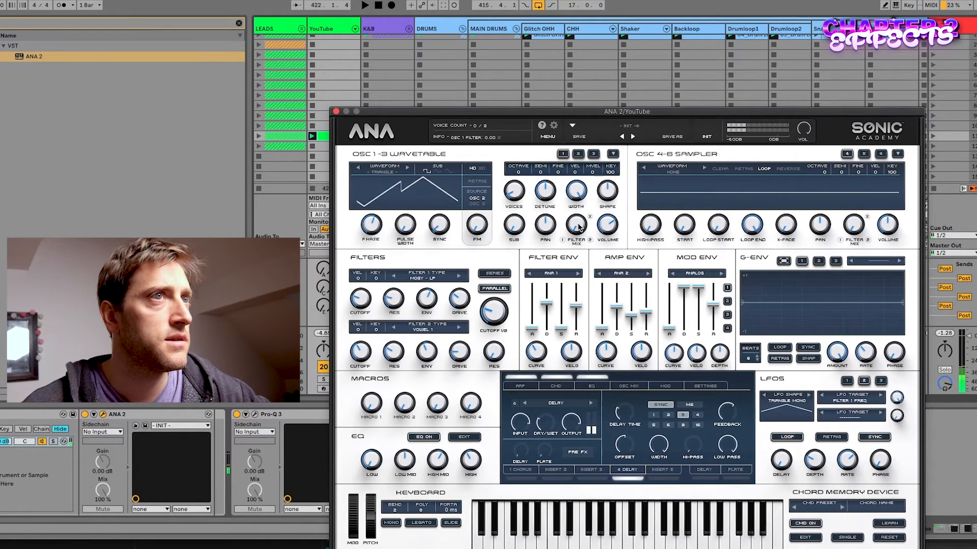
Assign Macro 1 to Filter 1 Freq in the macro matrix with an amount of 61.
{"action": "left_click", "coordinate": [676, 389]}
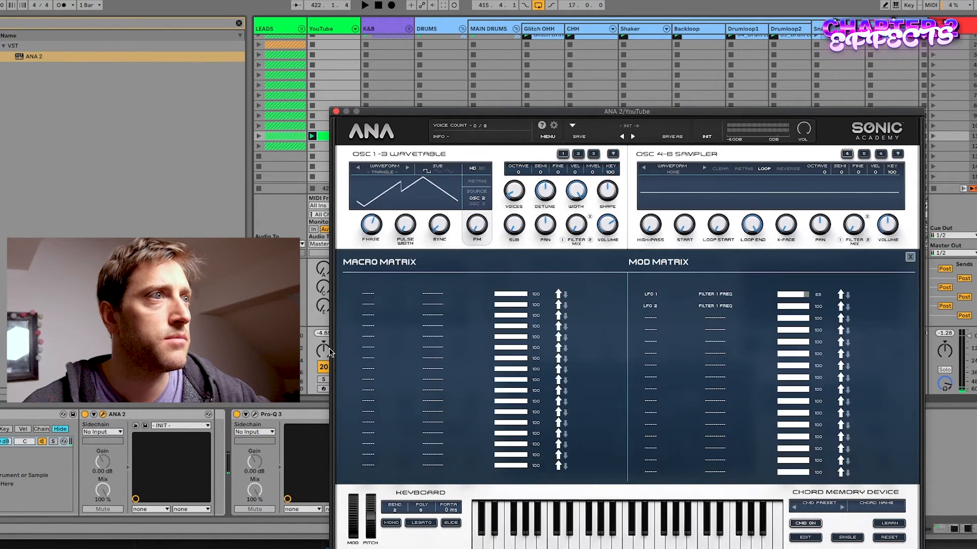
{"action": "left_click", "coordinate": [377, 299]}
{"action": "left_click", "coordinate": [374, 317]}
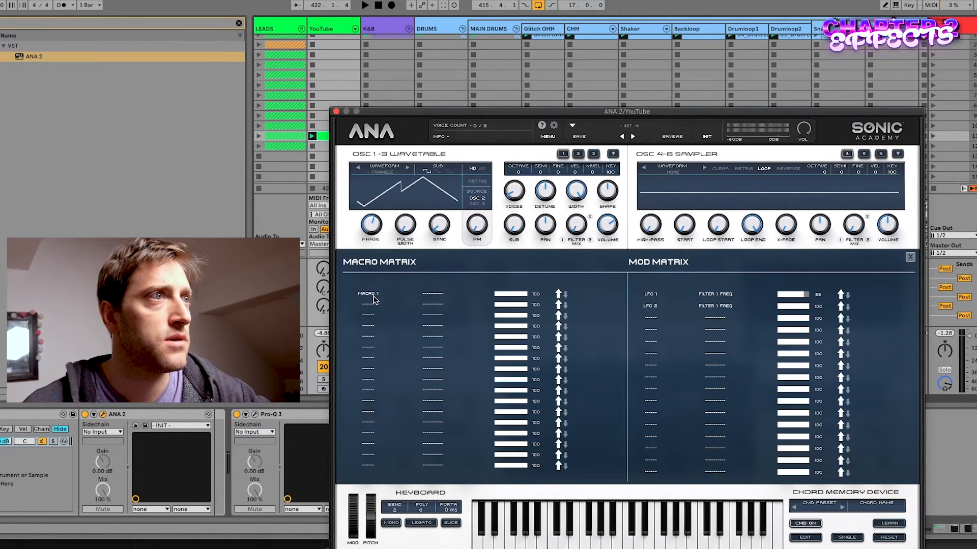
{"action": "left_click", "coordinate": [411, 299]}
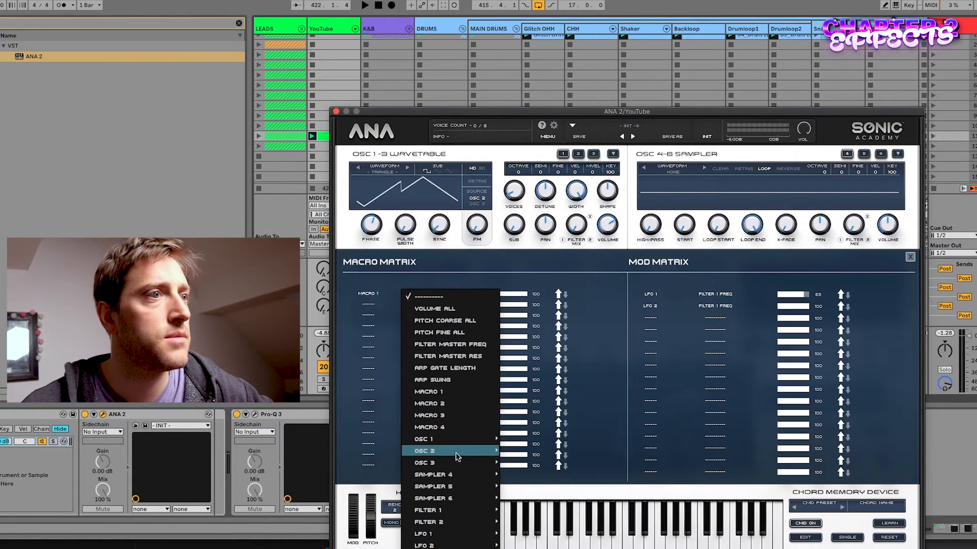
{"action": "scroll", "coordinate": [438, 450], "scroll_direction": "down", "scroll_amount": 4}
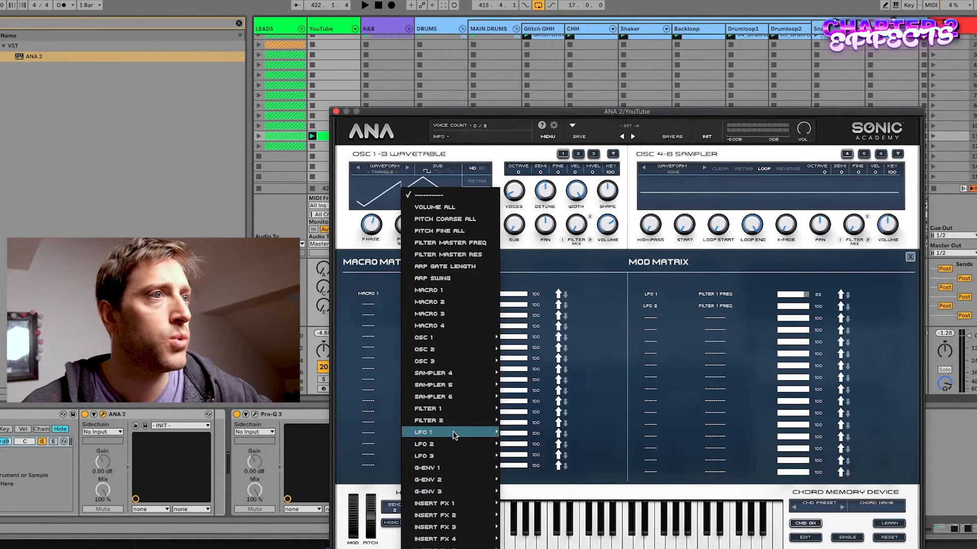
{"action": "mouse_move", "coordinate": [450, 408]}
{"action": "left_click", "coordinate": [534, 373]}
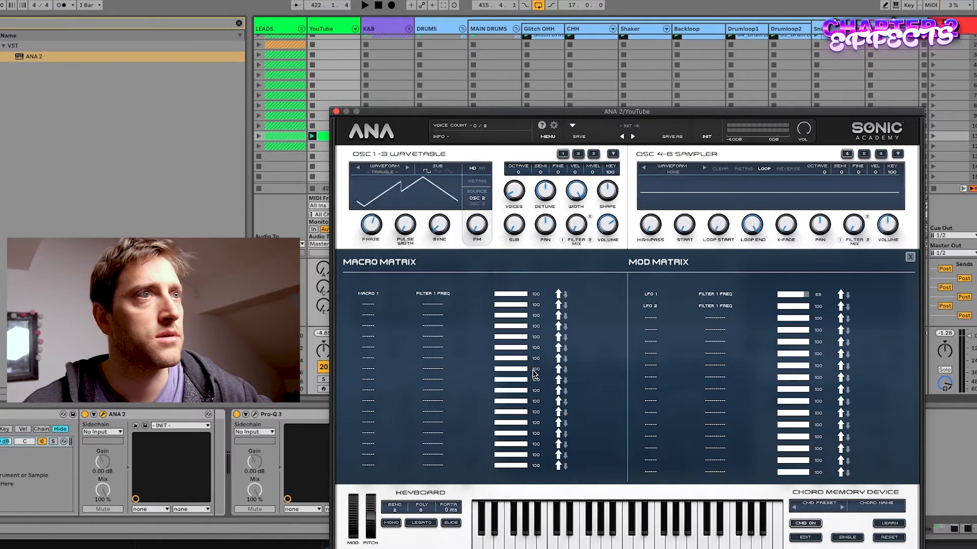
{"action": "left_click_drag", "start_coordinate": [517, 292], "coordinate": [514, 295]}
Assign Macro 2 to Osc 1 Filter in the macro matrix with an amount of about 46.
{"action": "left_click", "coordinate": [364, 348]}
{"action": "left_click", "coordinate": [373, 371]}
{"action": "left_click", "coordinate": [436, 337]}
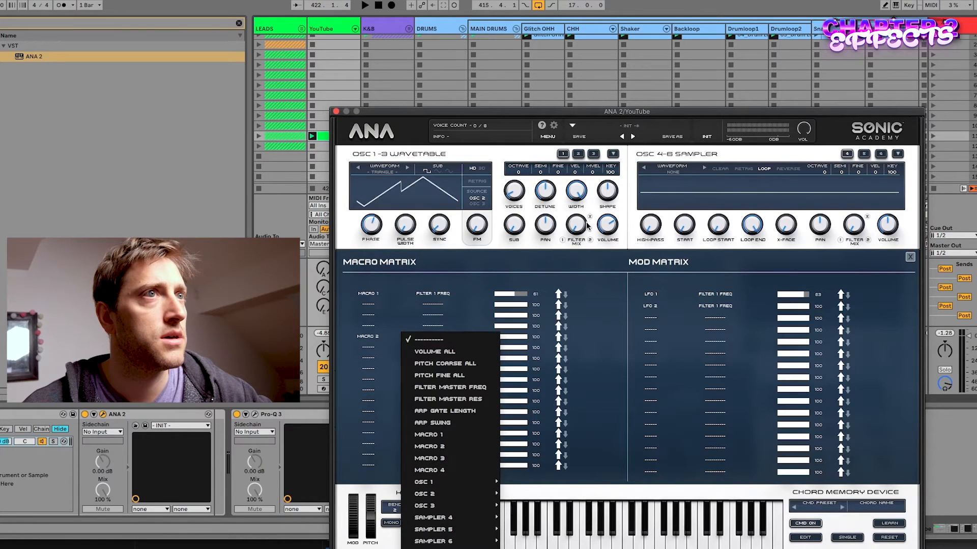
{"action": "scroll", "coordinate": [478, 432], "scroll_direction": "down", "scroll_amount": 3}
{"action": "scroll", "coordinate": [458, 510], "scroll_direction": "down", "scroll_amount": 3}
{"action": "mouse_move", "coordinate": [437, 362]}
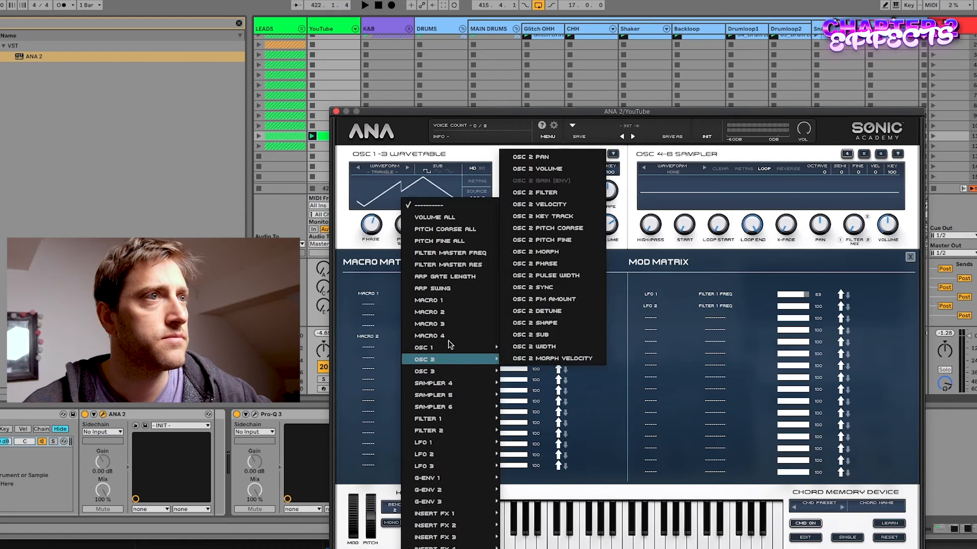
{"action": "mouse_move", "coordinate": [453, 348]}
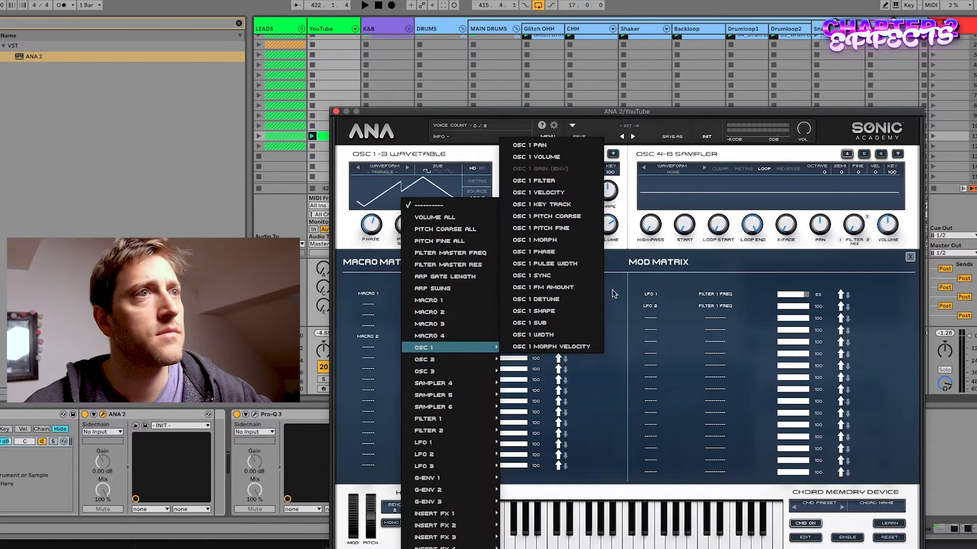
{"action": "left_click", "coordinate": [555, 183]}
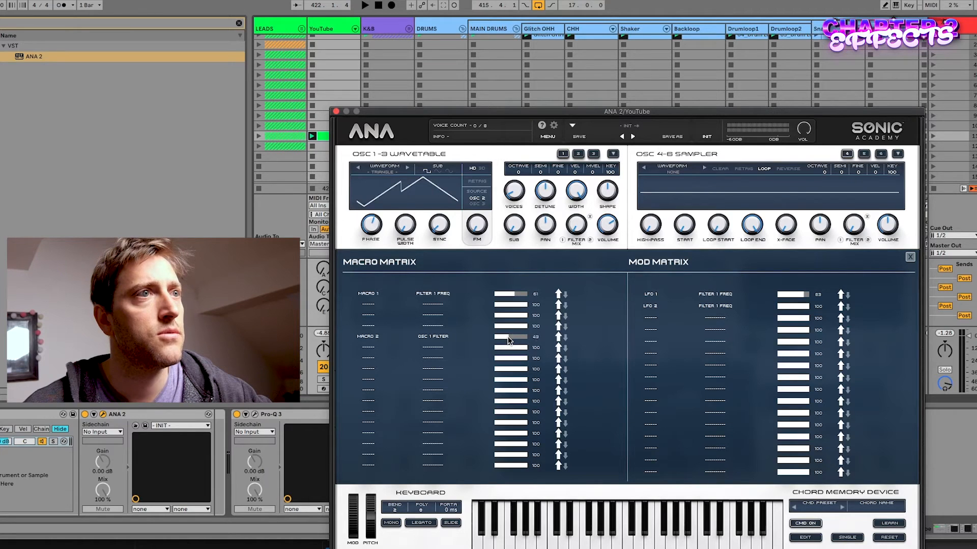
{"action": "left_click_drag", "start_coordinate": [510, 337], "coordinate": [509, 336]}
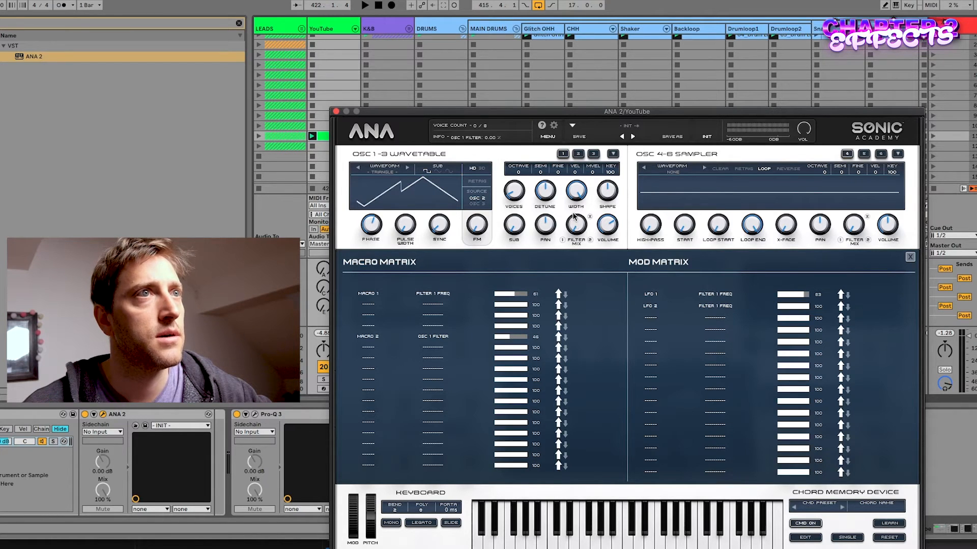
Close the matrix and rename Macro 2 as VOWEL and Macro 1 as CUT OFF.
{"action": "left_click", "coordinate": [910, 257]}
{"action": "double_click", "coordinate": [402, 417]}
{"action": "type", "text": "VOWEL"}
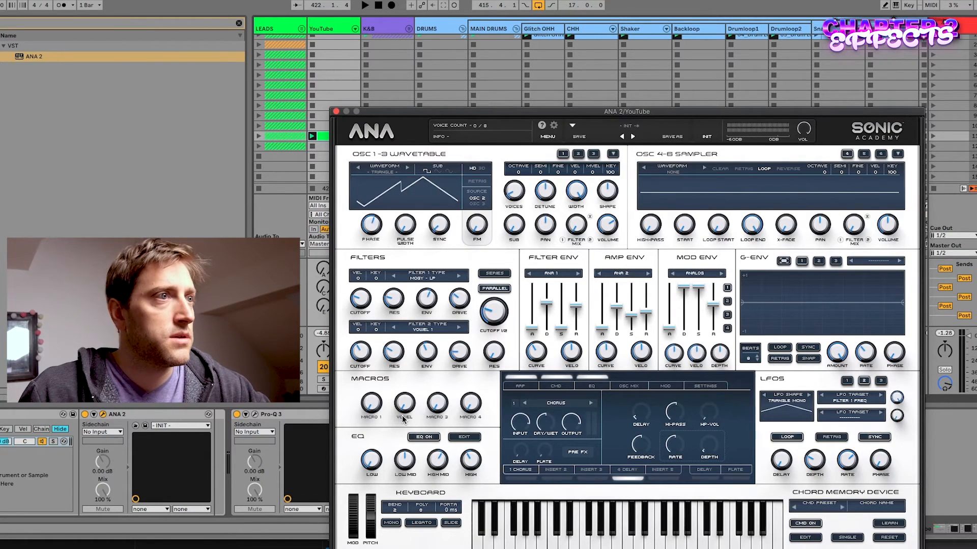
{"action": "double_click", "coordinate": [365, 418]}
{"action": "type", "text": "CUTOFF"}
{"action": "key", "text": "Return"}
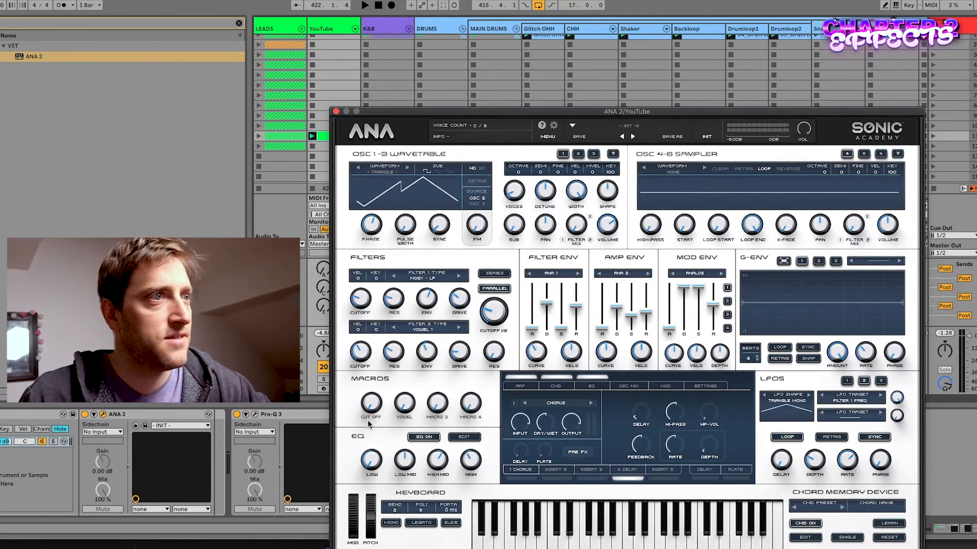
Audition the Vowel and Cut Off macros by sweeping each one during playback.
{"action": "key", "text": "space"}
{"action": "left_click_drag", "start_coordinate": [404, 403], "coordinate": [409, 289]}
{"action": "left_click_drag", "start_coordinate": [375, 405], "coordinate": [381, 346]}
{"action": "key", "text": "space"}
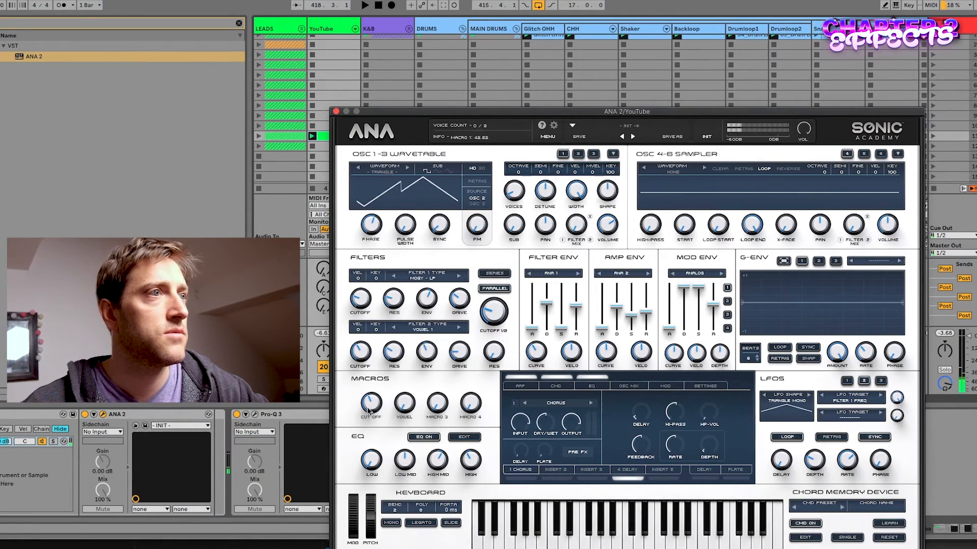
Fine-tune the cutoffs of filters 1 and 2 and raise the Cut Off macro to about 92 during playback.
{"action": "key", "text": "space"}
{"action": "left_click_drag", "start_coordinate": [360, 302], "coordinate": [363, 330]}
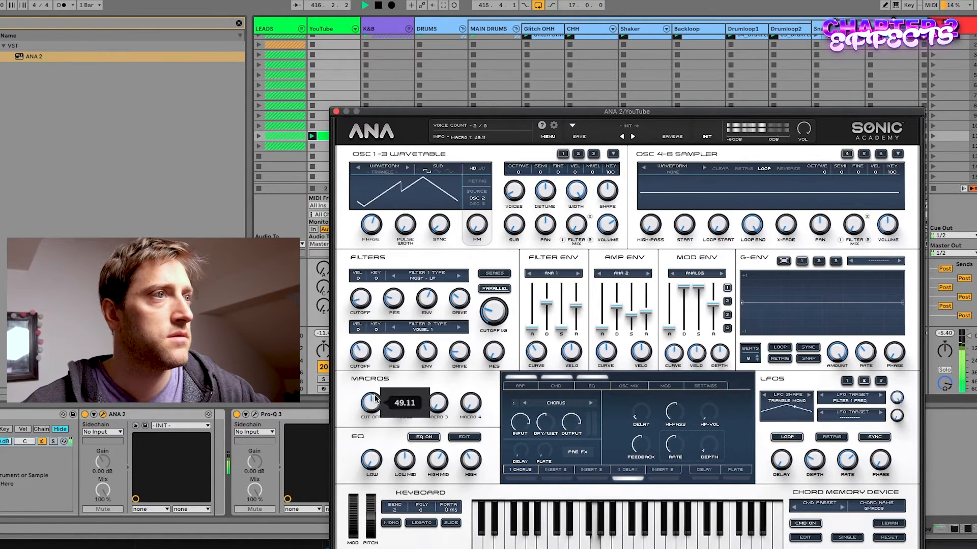
{"action": "left_click_drag", "start_coordinate": [360, 299], "coordinate": [361, 308]}
{"action": "left_click_drag", "start_coordinate": [361, 352], "coordinate": [361, 362]}
{"action": "left_click_drag", "start_coordinate": [371, 403], "coordinate": [380, 313]}
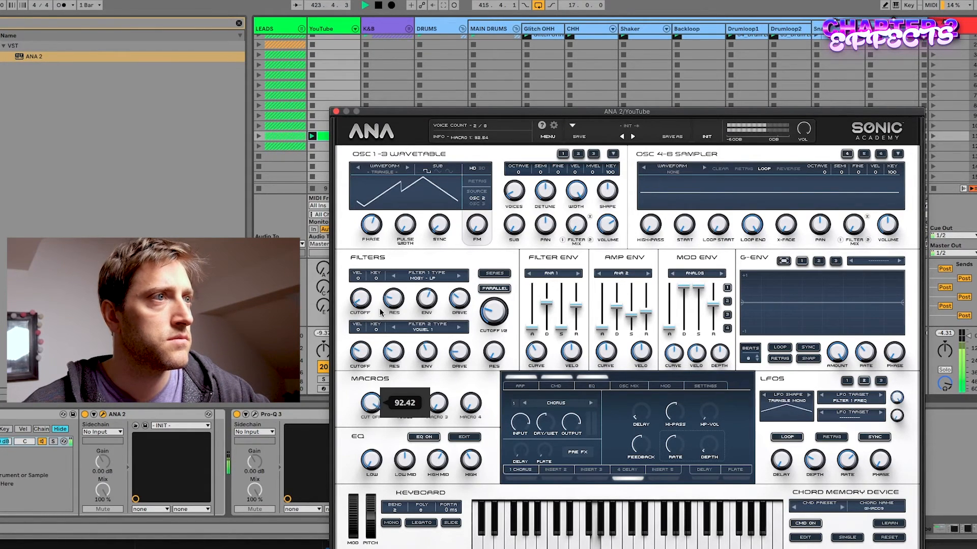
{"action": "key", "text": "space"}
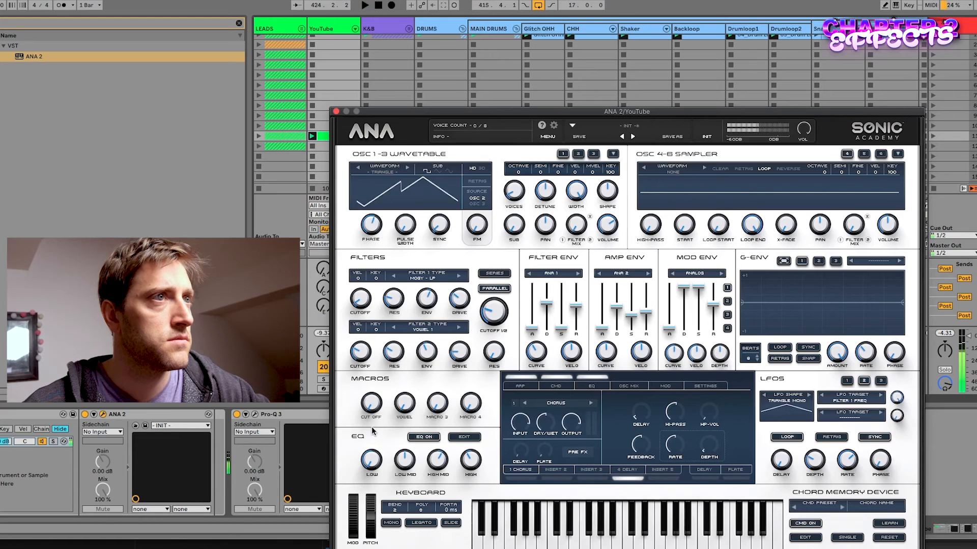
Lower the combined cutoff of filters 1 and 2 and sweep the Cut Off macro during playback.
{"action": "left_click_drag", "start_coordinate": [493, 312], "coordinate": [496, 359]}
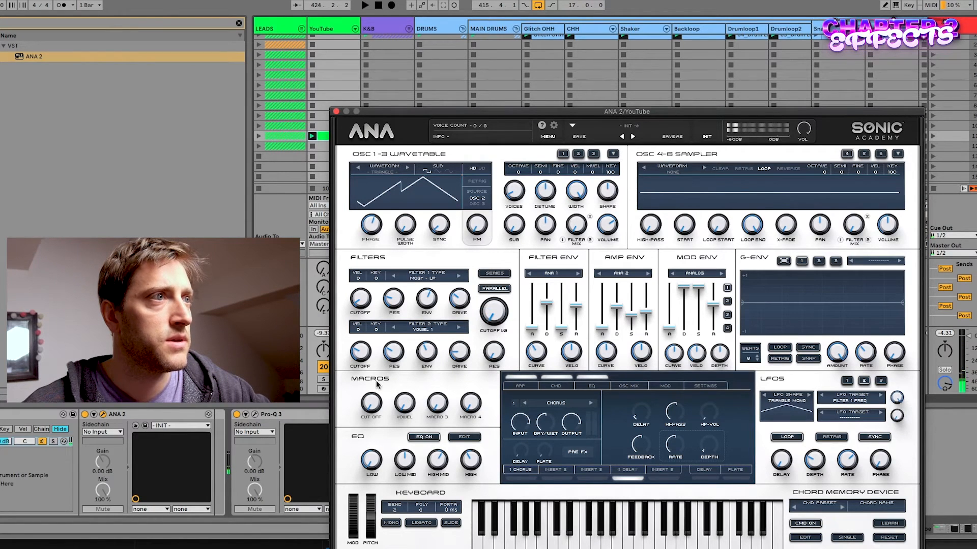
{"action": "key", "text": "space"}
{"action": "left_click_drag", "start_coordinate": [371, 402], "coordinate": [372, 326]}
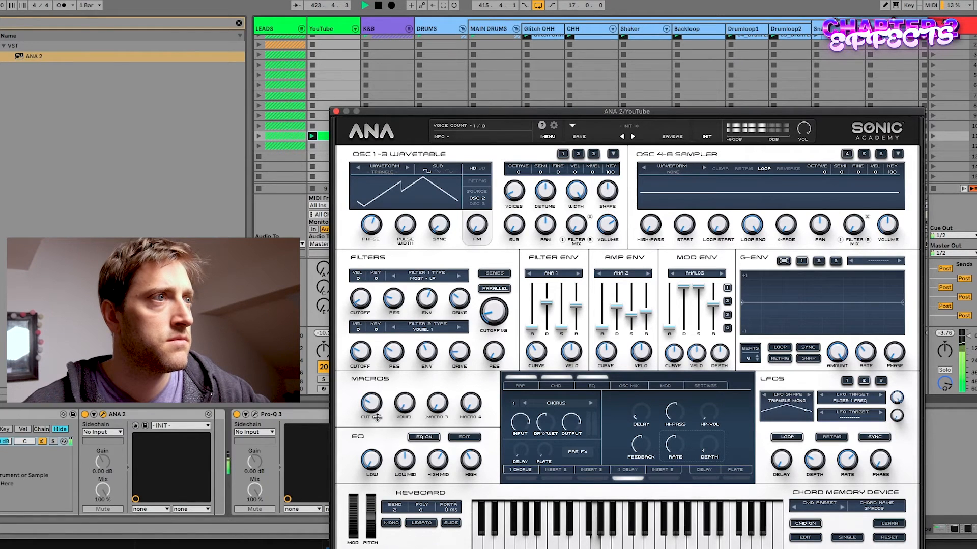
{"action": "mouse_move", "coordinate": [376, 405]}
{"action": "left_mouse_down"}
{"action": "mouse_move", "coordinate": [377, 427]}
{"action": "mouse_move", "coordinate": [378, 405]}
{"action": "left_mouse_up"}
{"action": "key", "text": "space"}
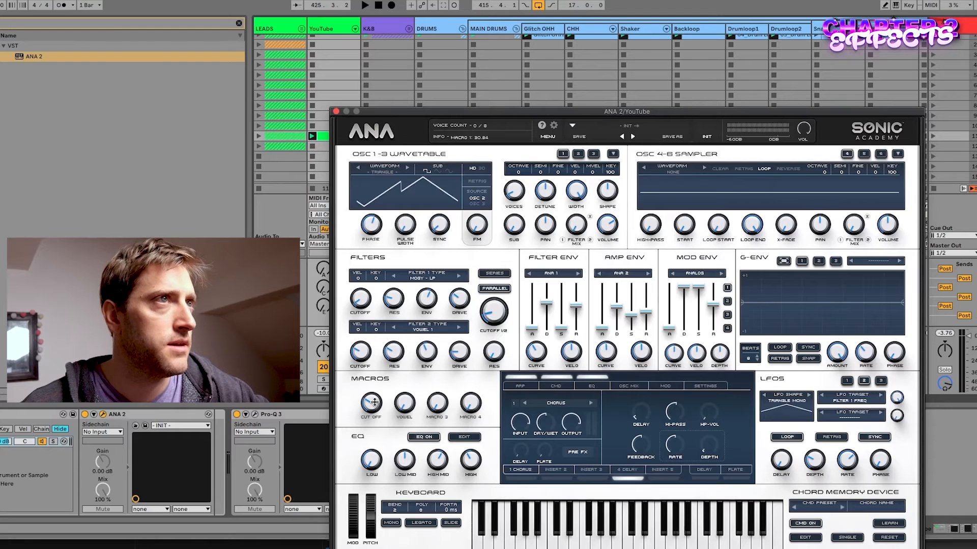
Set the Cut Off macro to about 45 while auditioning the arpeggio, and stop playback.
{"action": "mouse_move", "coordinate": [362, 403]}
{"action": "left_mouse_down"}
{"action": "mouse_move", "coordinate": [375, 379]}
{"action": "mouse_move", "coordinate": [363, 459]}
{"action": "mouse_move", "coordinate": [360, 387]}
{"action": "left_mouse_up"}
{"action": "key", "text": "space"}
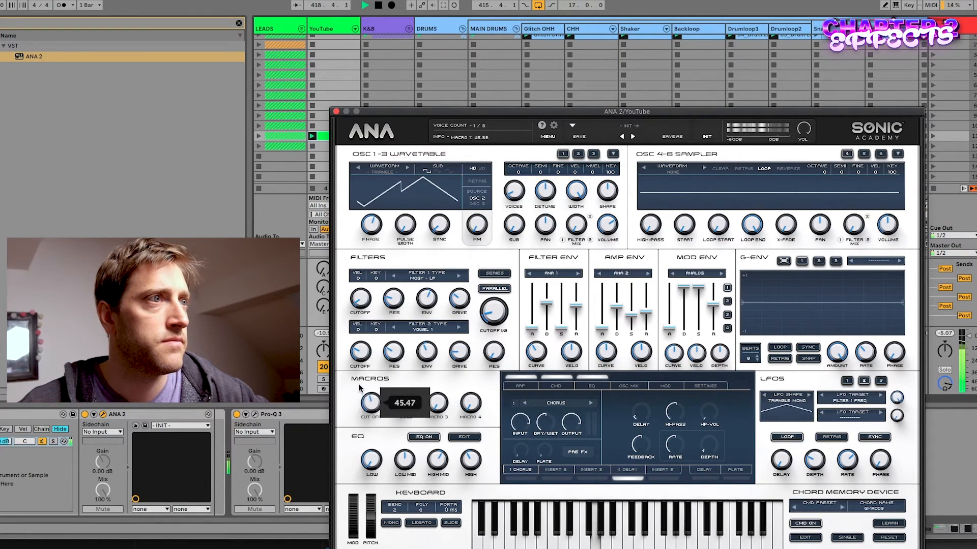
{"action": "key", "text": "space"}
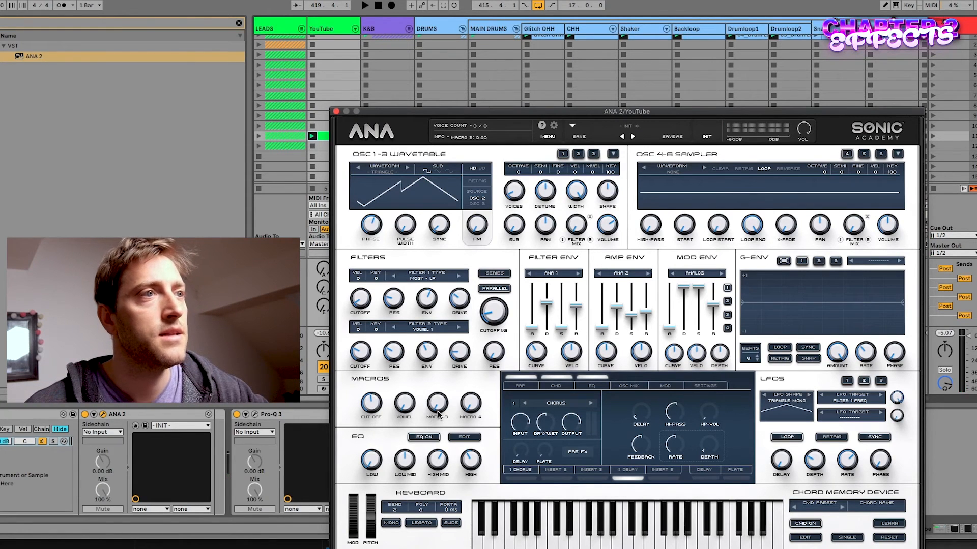
Configure the Plate send reverb with a 3.10 s decay and a reduced dry/wet mix, auditioning the result.
{"action": "left_click", "coordinate": [735, 470]}
{"action": "left_click_drag", "start_coordinate": [730, 415], "coordinate": [731, 425]}
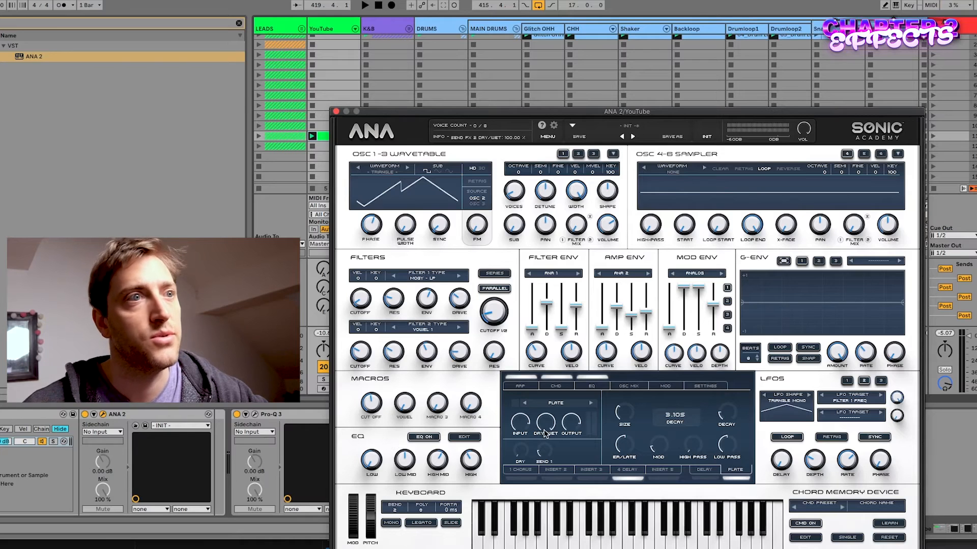
{"action": "left_click_drag", "start_coordinate": [543, 426], "coordinate": [549, 463]}
{"action": "key", "text": "space"}
{"action": "left_click_drag", "start_coordinate": [557, 430], "coordinate": [553, 442]}
{"action": "key", "text": "space"}
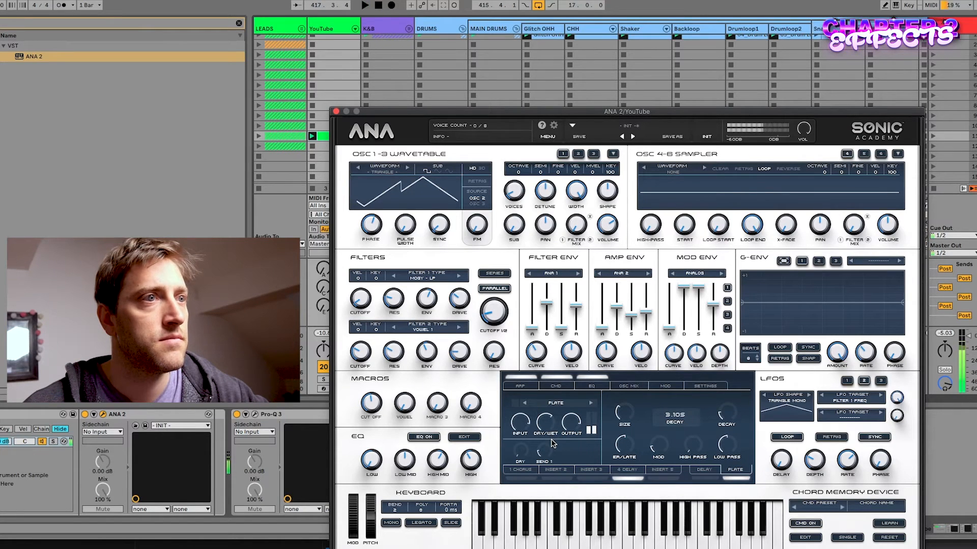
Enable the chorus in insert 1 and adjust its delay to about 0.95 ms, its dry/wet mix and hi-pass during playback.
{"action": "left_click", "coordinate": [526, 474]}
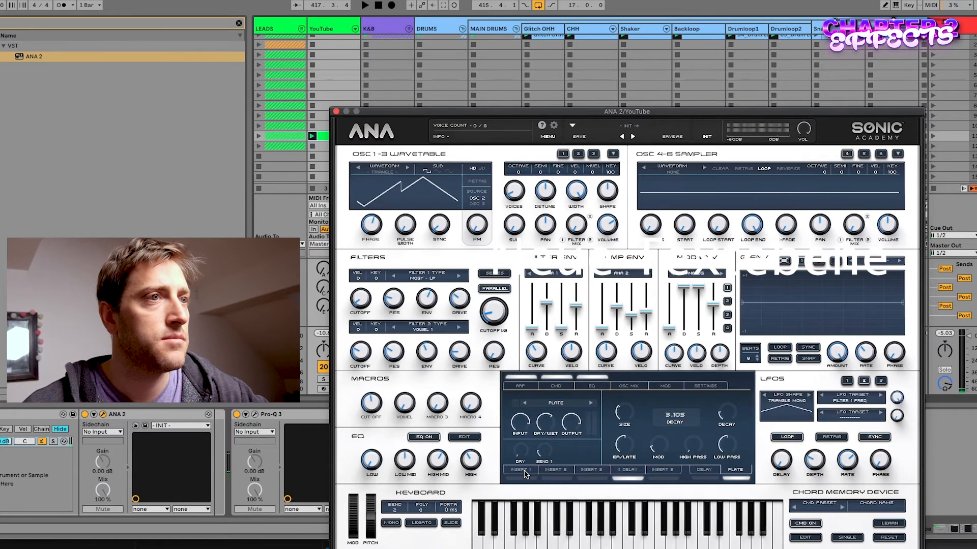
{"action": "left_click", "coordinate": [518, 474]}
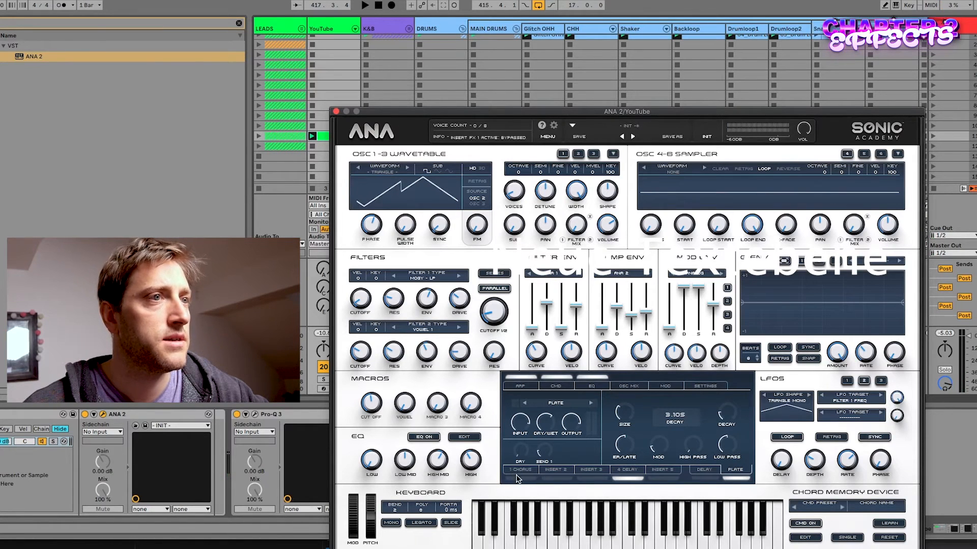
{"action": "left_click", "coordinate": [520, 469]}
{"action": "key", "text": "space"}
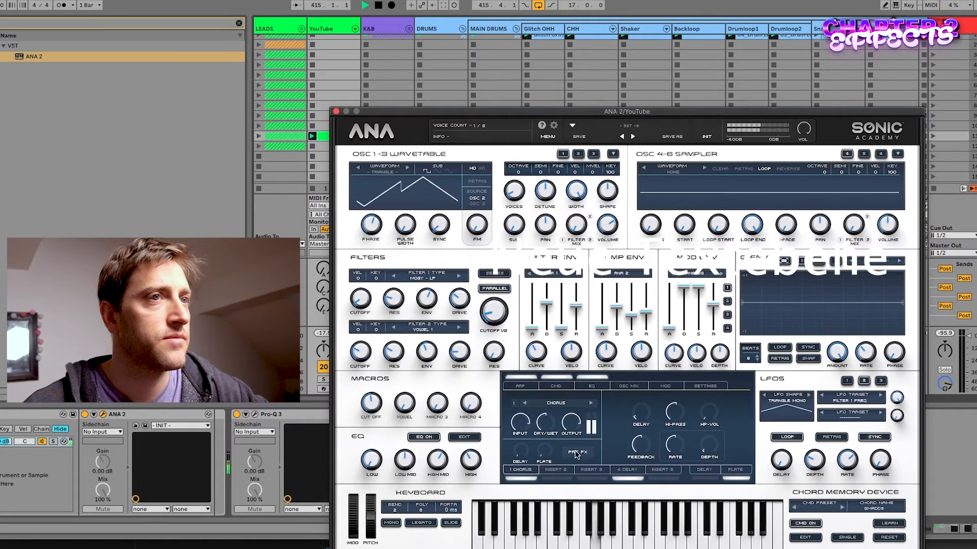
{"action": "mouse_move", "coordinate": [642, 419]}
{"action": "left_click_drag", "start_coordinate": [642, 420], "coordinate": [642, 419]}
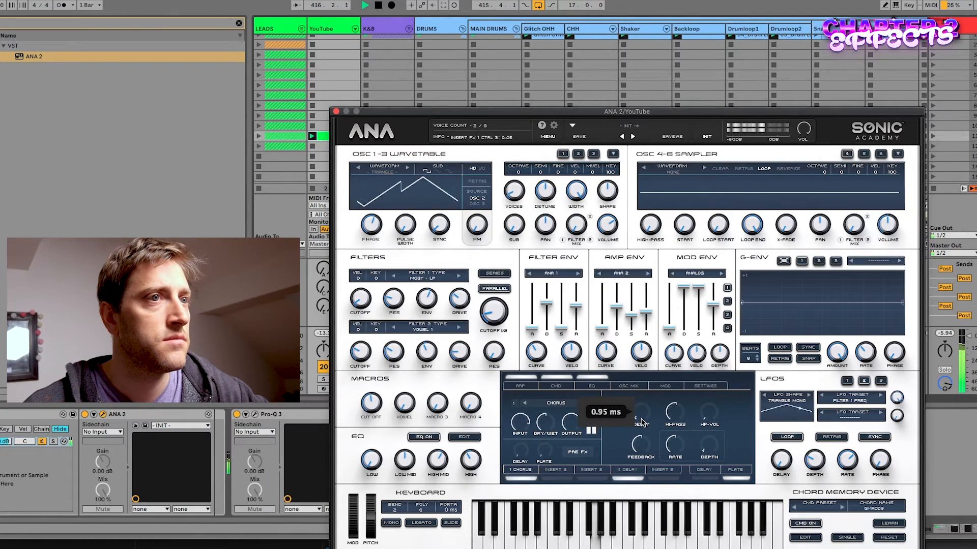
{"action": "left_click_drag", "start_coordinate": [548, 430], "coordinate": [549, 465]}
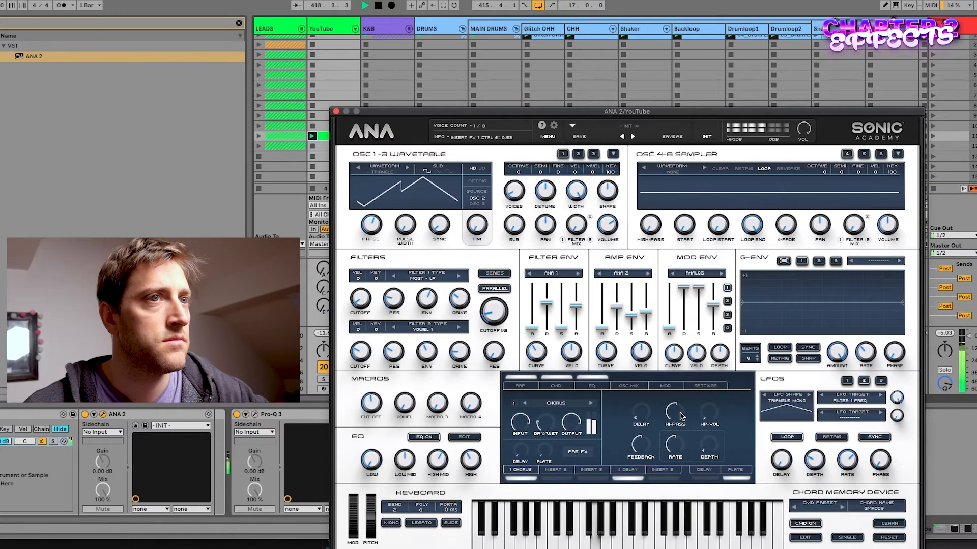
{"action": "left_click_drag", "start_coordinate": [680, 416], "coordinate": [681, 419]}
Compare the sound with the insert 1 chorus bypassed and active, and stop playback.
{"action": "left_click", "coordinate": [524, 478]}
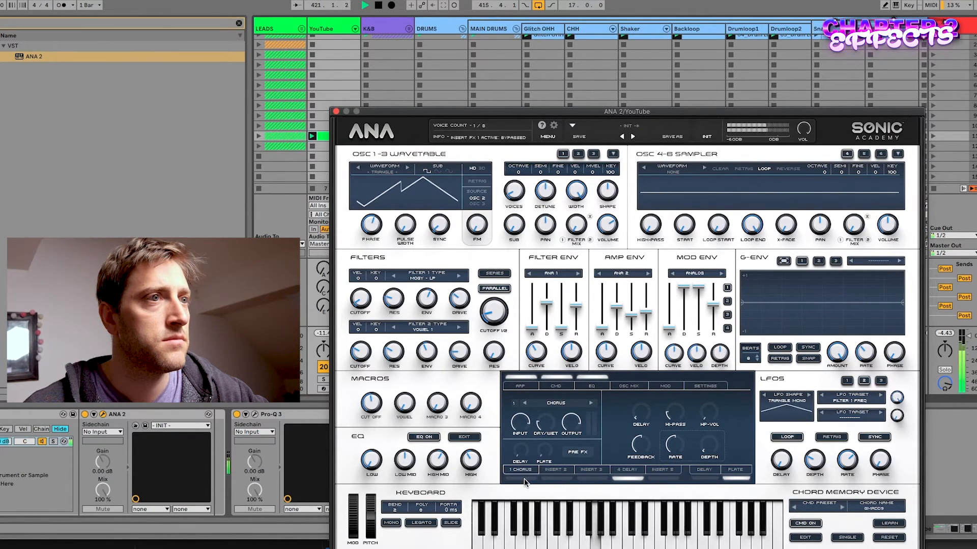
{"action": "left_click", "coordinate": [524, 478]}
{"action": "key", "text": "space"}
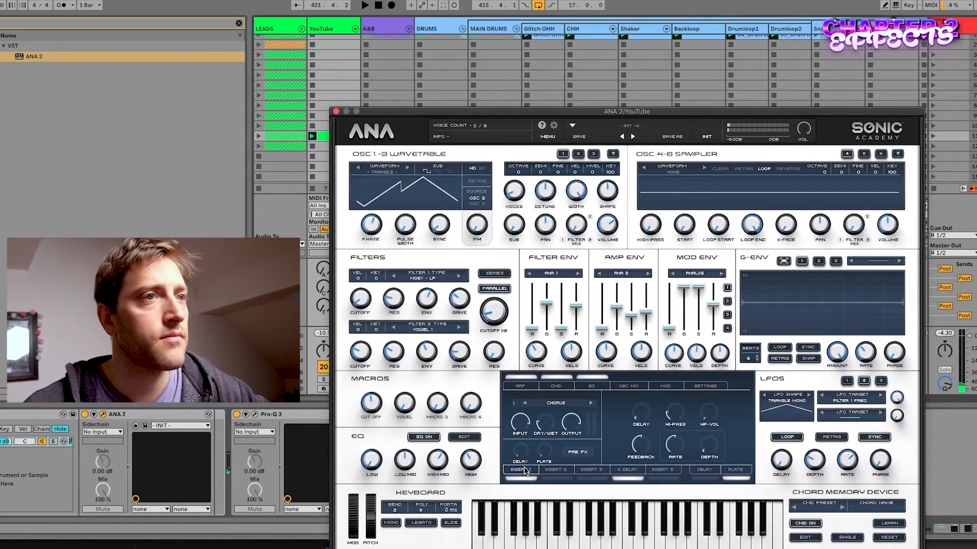
Move the chorus from insert slot 1 to slot 2 and open the emptied slot 1.
{"action": "left_click_drag", "start_coordinate": [522, 473], "coordinate": [552, 472]}
{"action": "left_click", "coordinate": [524, 472]}
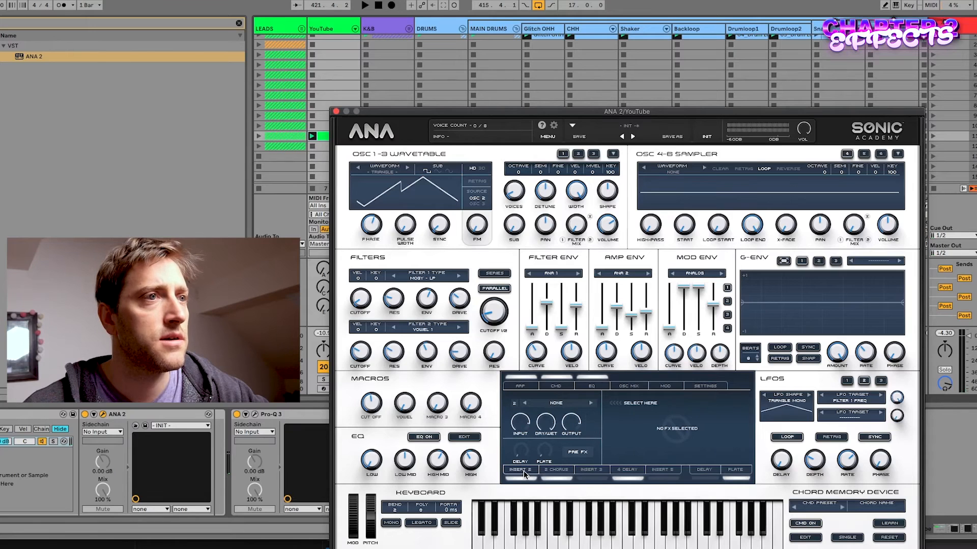
Browse the effect types for the empty insert slot 2 and load the Bitcrusher.
{"action": "left_click", "coordinate": [592, 403]}
{"action": "left_click", "coordinate": [592, 403]}
{"action": "left_click", "coordinate": [592, 403]}
{"action": "left_click", "coordinate": [592, 403]}
{"action": "left_click", "coordinate": [592, 403]}
{"action": "left_click", "coordinate": [593, 403]}
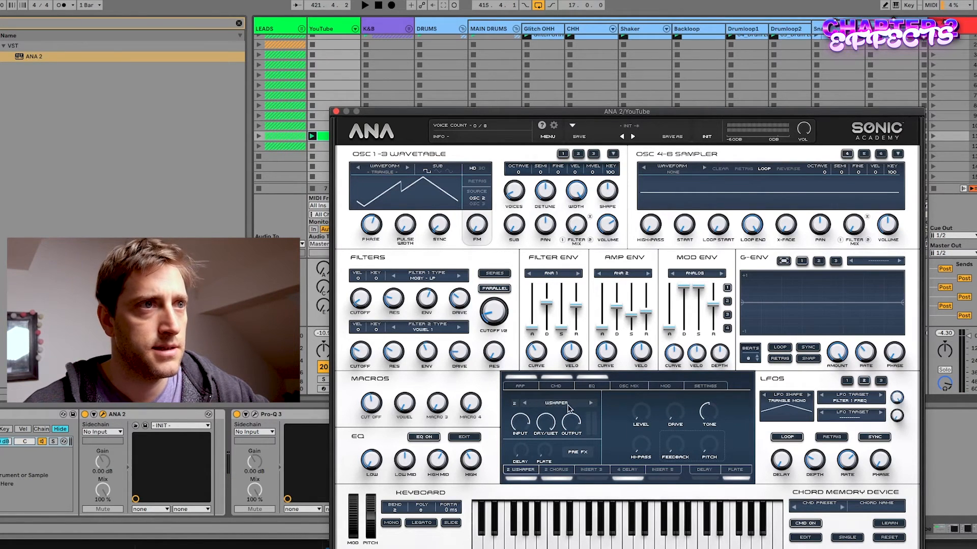
{"action": "left_click", "coordinate": [592, 404]}
{"action": "left_click", "coordinate": [592, 404]}
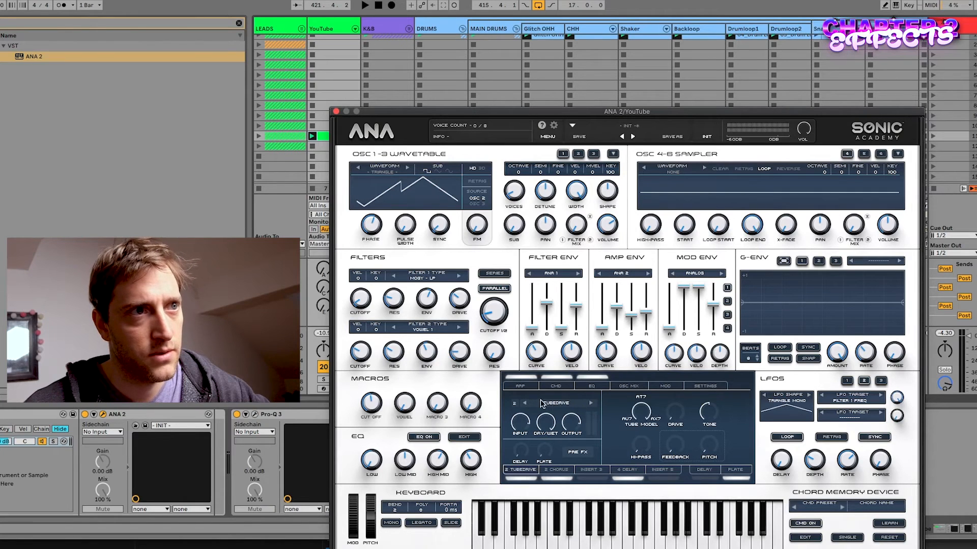
{"action": "left_click", "coordinate": [525, 404]}
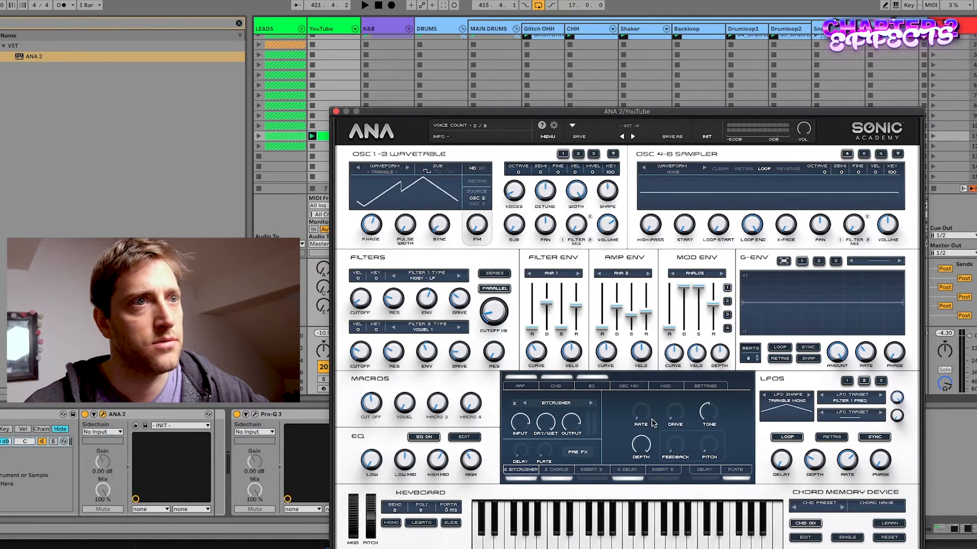
Raise the bitcrusher's rate slightly and adjust its tone while auditioning the arpeggio.
{"action": "mouse_move", "coordinate": [640, 420]}
{"action": "left_mouse_down"}
{"action": "mouse_move", "coordinate": [666, 358]}
{"action": "mouse_move", "coordinate": [659, 411]}
{"action": "mouse_move", "coordinate": [666, 328]}
{"action": "mouse_move", "coordinate": [642, 416]}
{"action": "left_mouse_up"}
{"action": "key", "text": "space"}
{"action": "key", "text": "space"}
{"action": "key", "text": "space"}
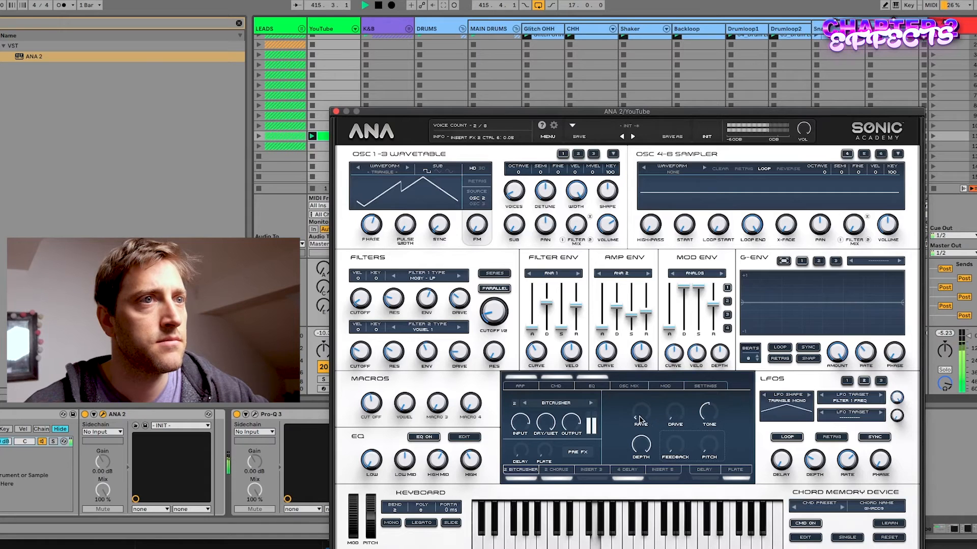
{"action": "left_click_drag", "start_coordinate": [707, 412], "coordinate": [707, 407]}
{"action": "key", "text": "space"}
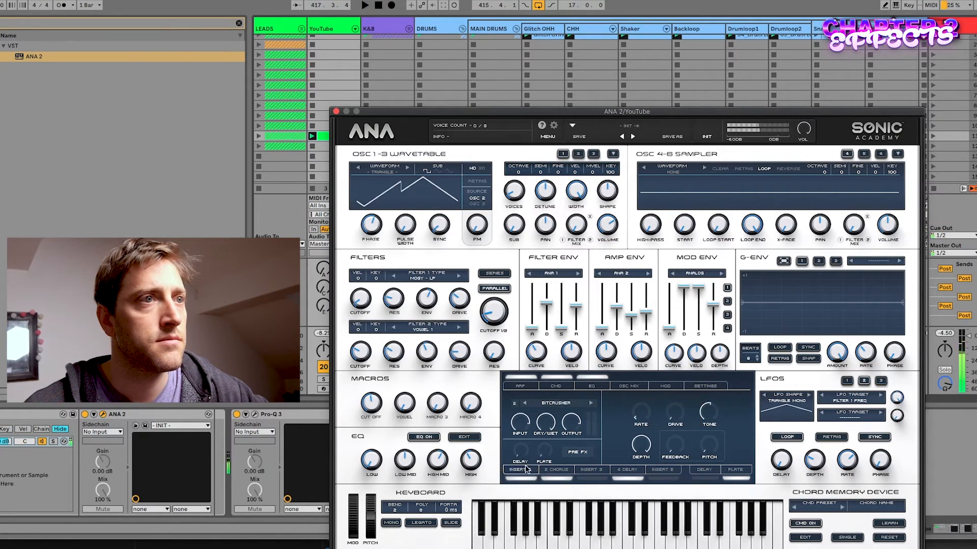
Compare the arpeggio with the insert 2 bitcrusher bypassed and active, and stop playback.
{"action": "left_click", "coordinate": [524, 471]}
{"action": "left_click", "coordinate": [524, 471]}
{"action": "key", "text": "space"}
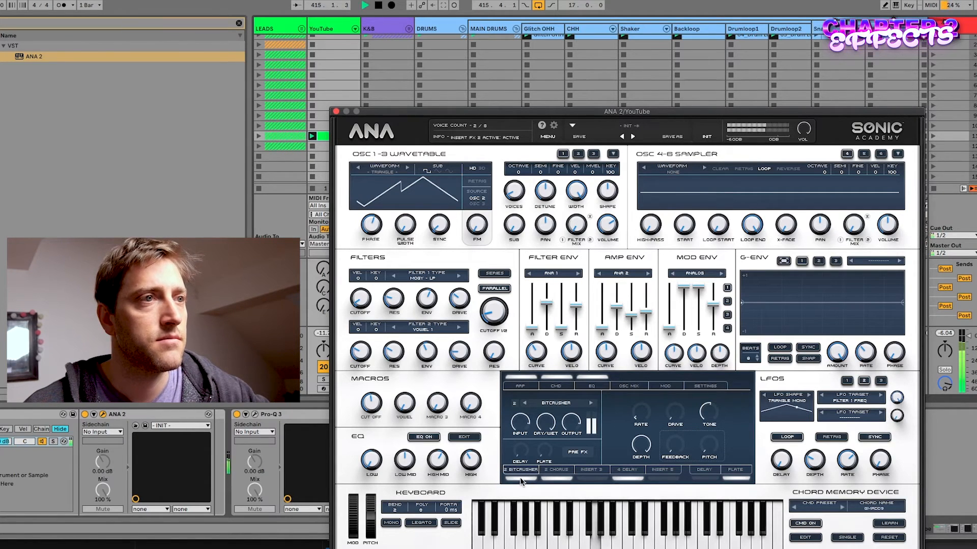
{"action": "left_click", "coordinate": [520, 478]}
{"action": "left_click", "coordinate": [519, 479]}
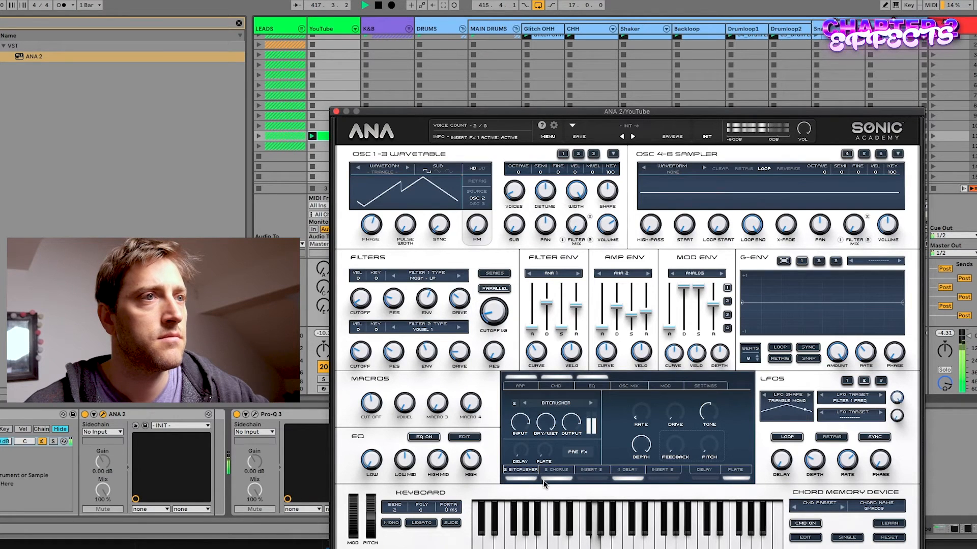
{"action": "key", "text": "space"}
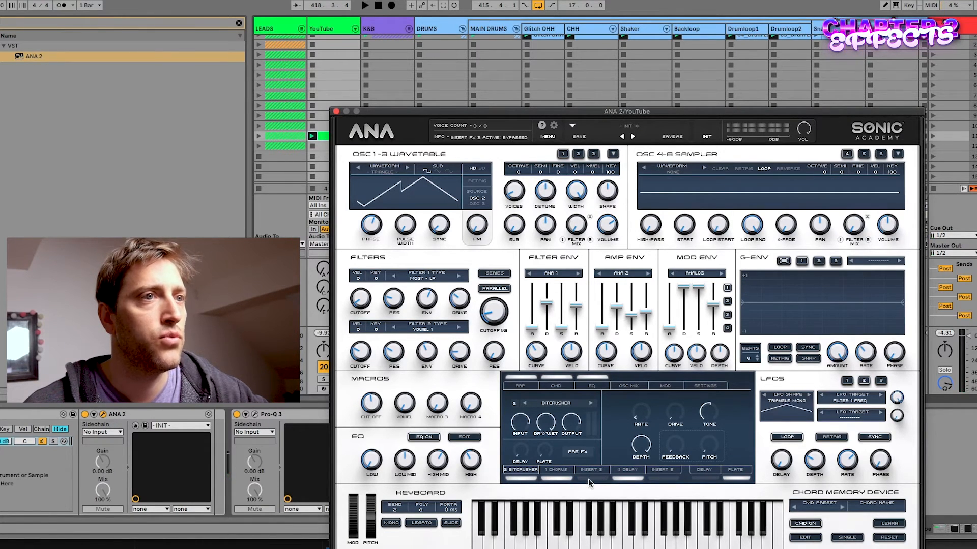
Move the insert 4 delay ahead of insert 3 in the chain and load a second Delay in insert 3.
{"action": "left_click_drag", "start_coordinate": [620, 472], "coordinate": [586, 471]}
{"action": "left_click", "coordinate": [626, 479]}
{"action": "left_click", "coordinate": [626, 472]}
{"action": "left_click", "coordinate": [590, 404]}
{"action": "left_click", "coordinate": [590, 404]}
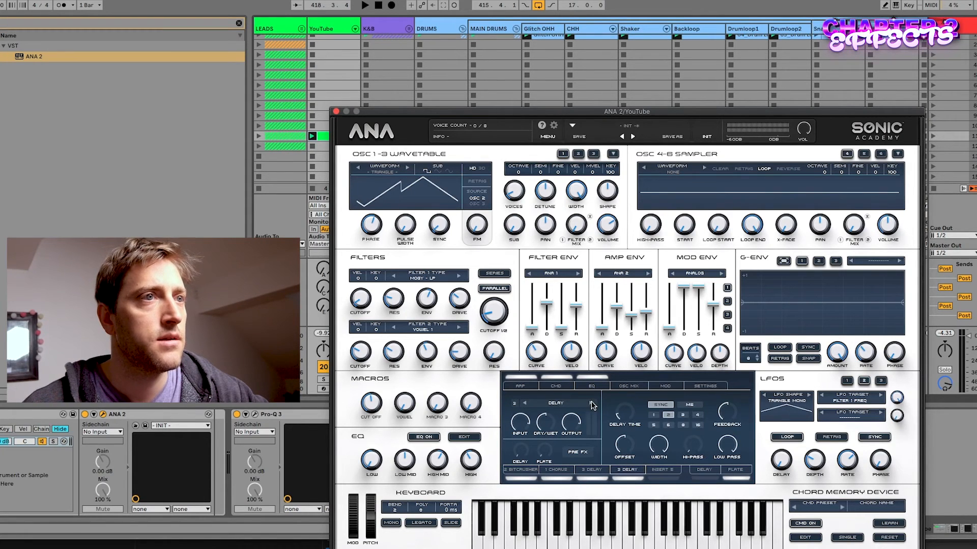
Switch the insert 3 delay from sync to milliseconds and adjust its feedback and delay time.
{"action": "left_click", "coordinate": [691, 405]}
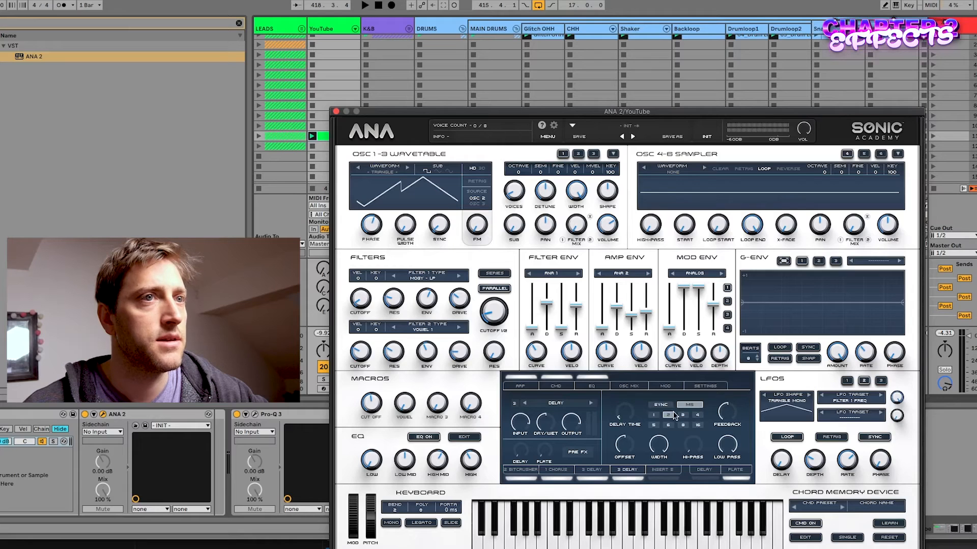
{"action": "mouse_move", "coordinate": [719, 422]}
{"action": "left_mouse_down"}
{"action": "mouse_move", "coordinate": [719, 407]}
{"action": "mouse_move", "coordinate": [731, 411]}
{"action": "left_mouse_up"}
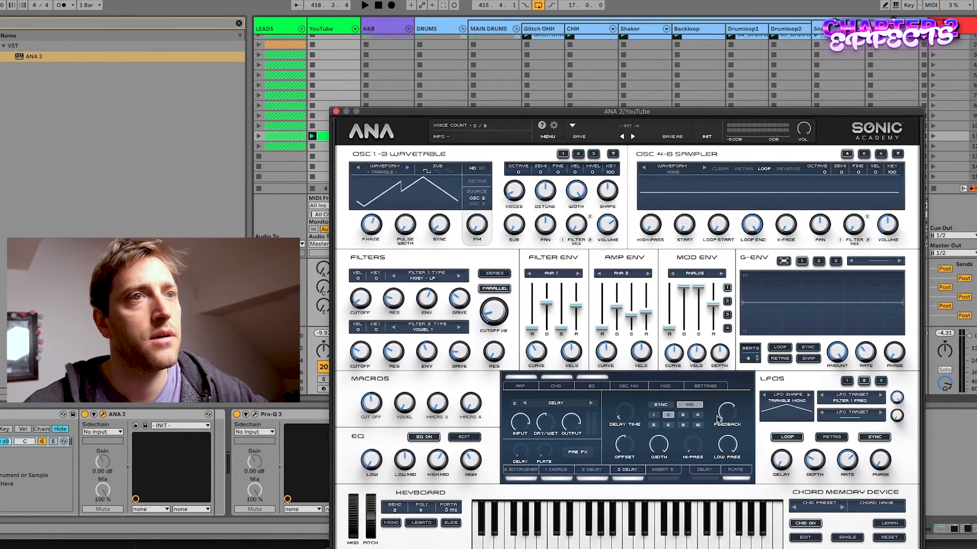
{"action": "left_click_drag", "start_coordinate": [626, 414], "coordinate": [628, 422]}
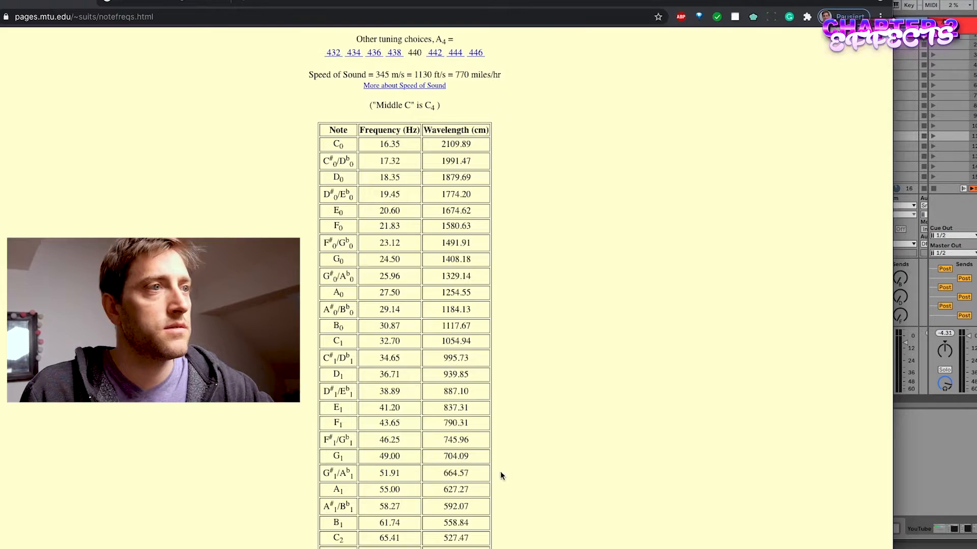
Look up the frequency of note G1 in the browser's note table and its period in milliseconds in the Google calculator.
{"action": "left_click_drag", "start_coordinate": [329, 461], "coordinate": [422, 455]}
{"action": "left_click", "coordinate": [340, 460]}
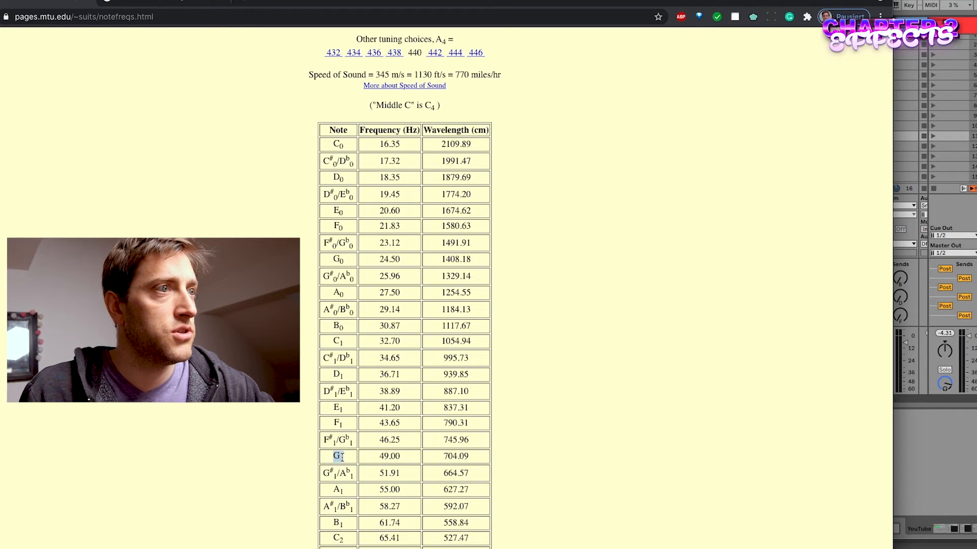
{"action": "double_click", "coordinate": [385, 456]}
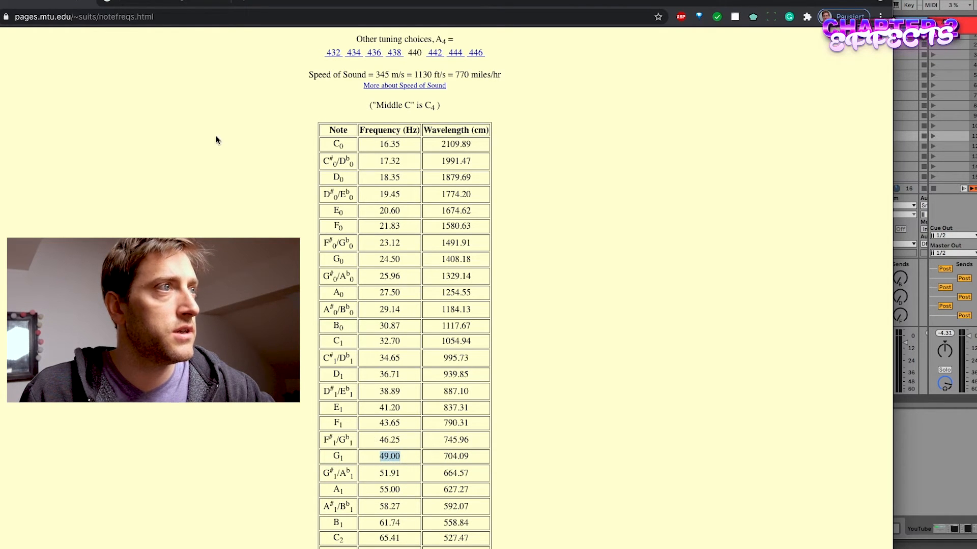
{"action": "left_click", "coordinate": [166, 3]}
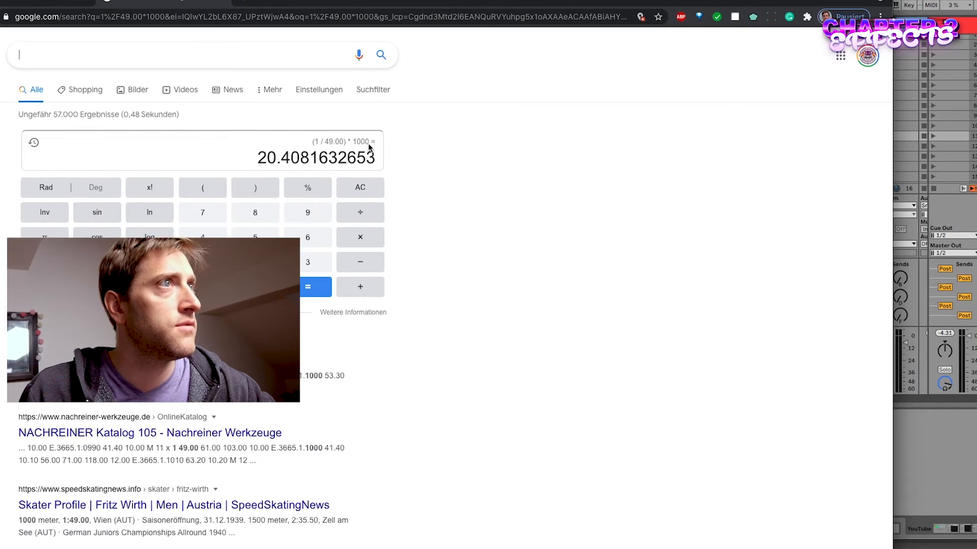
{"action": "left_click", "coordinate": [258, 159]}
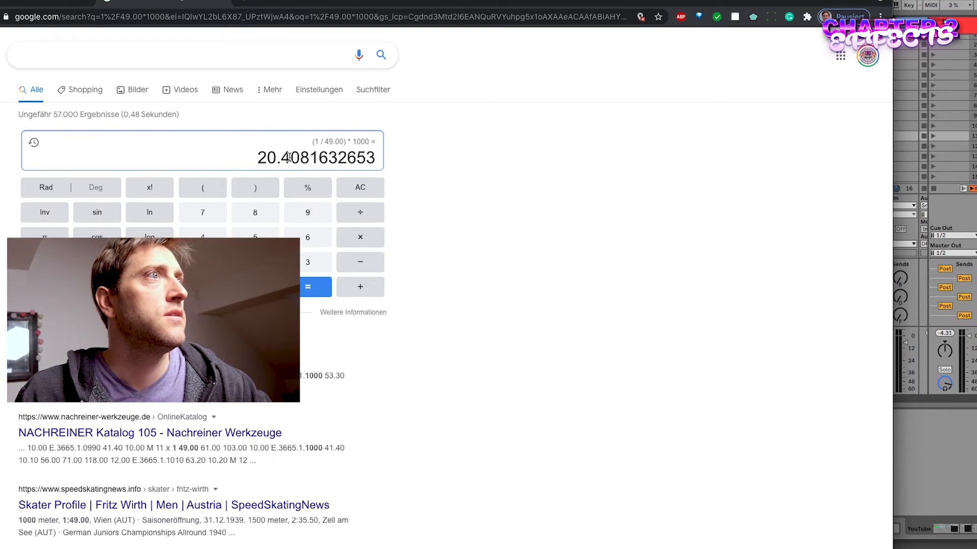
{"action": "left_click_drag", "start_coordinate": [289, 158], "coordinate": [252, 160]}
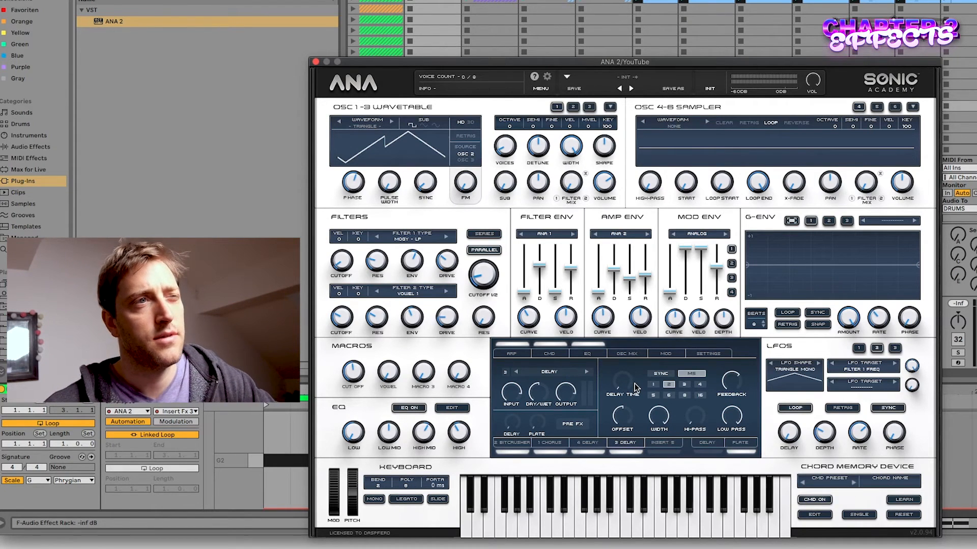
Back in ANA 2, tune the insert 3 delay time to about 40 ms by ear and lower its dry/wet mix.
{"action": "left_click_drag", "start_coordinate": [629, 390], "coordinate": [624, 385]}
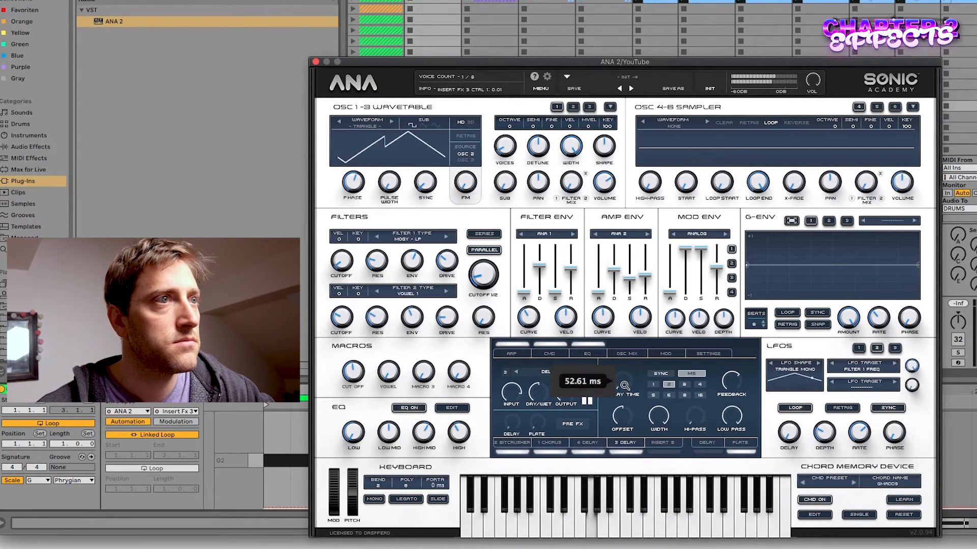
{"action": "left_click_drag", "start_coordinate": [628, 386], "coordinate": [628, 387]}
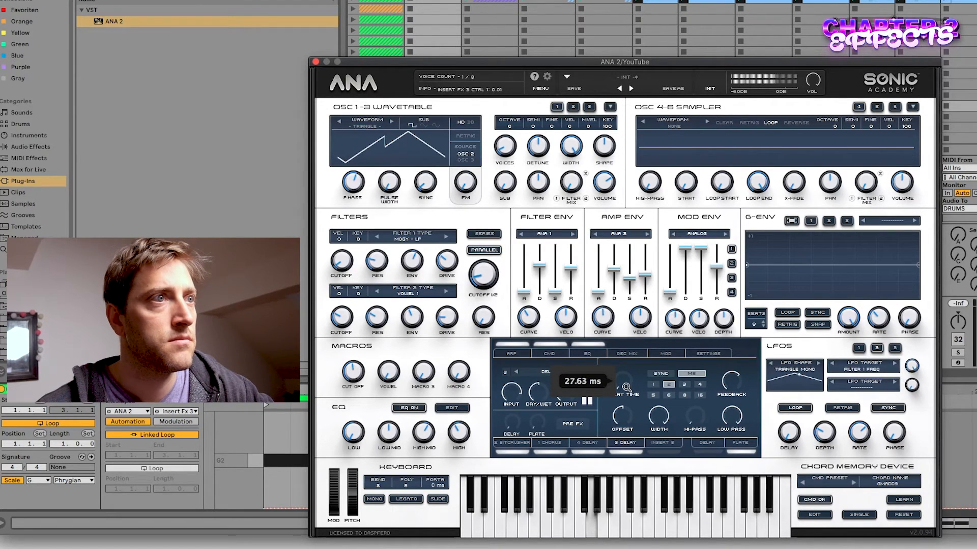
{"action": "left_click_drag", "start_coordinate": [626, 387], "coordinate": [627, 387]}
{"action": "left_click_drag", "start_coordinate": [547, 394], "coordinate": [540, 394]}
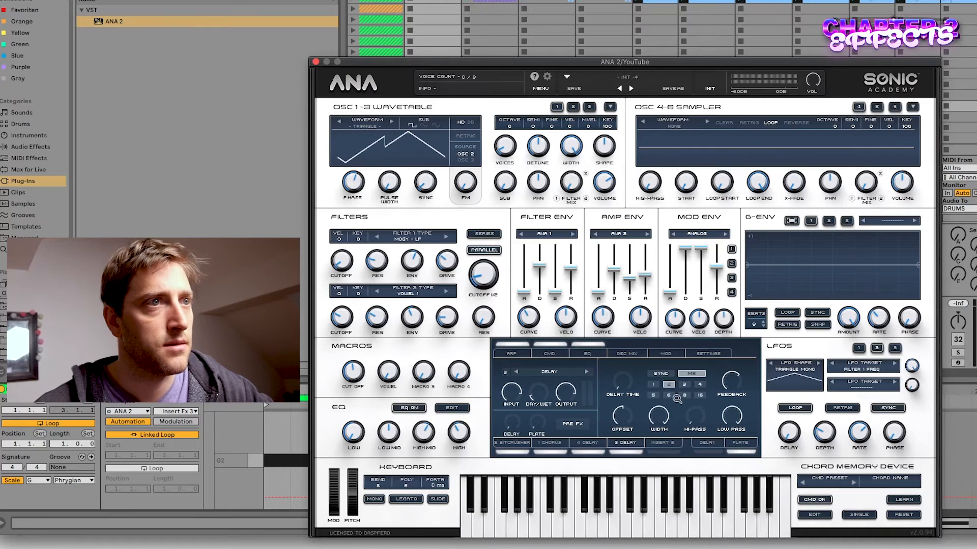
{"action": "left_click_drag", "start_coordinate": [626, 387], "coordinate": [627, 386]}
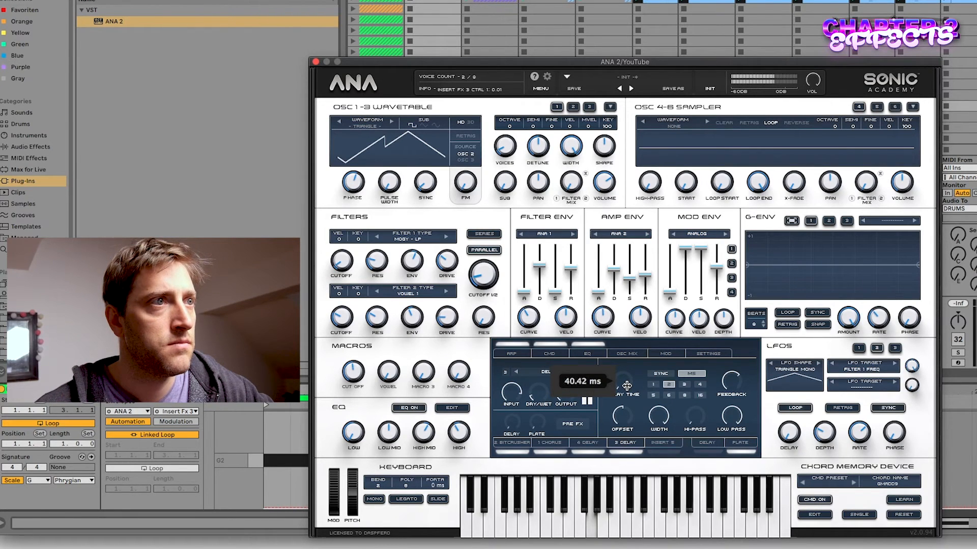
{"action": "left_click_drag", "start_coordinate": [627, 386], "coordinate": [627, 386]}
Audition the insert 3 delay with higher dry/wet mixes, adjust its feedback and reduce the mix to fully dry.
{"action": "mouse_move", "coordinate": [538, 389]}
{"action": "left_mouse_down"}
{"action": "mouse_move", "coordinate": [536, 398]}
{"action": "mouse_move", "coordinate": [536, 379]}
{"action": "left_mouse_up"}
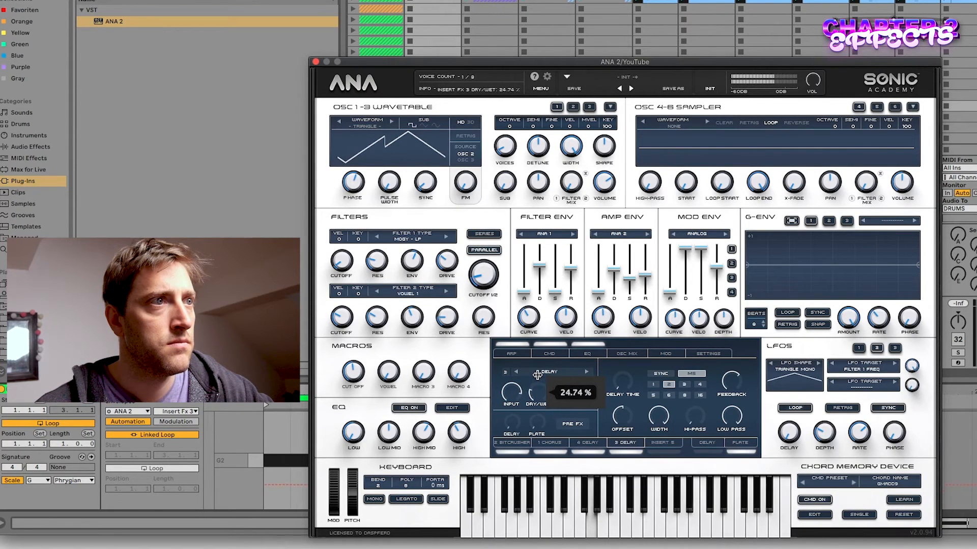
{"action": "left_click_drag", "start_coordinate": [538, 370], "coordinate": [539, 368]}
{"action": "left_click_drag", "start_coordinate": [729, 384], "coordinate": [729, 395]}
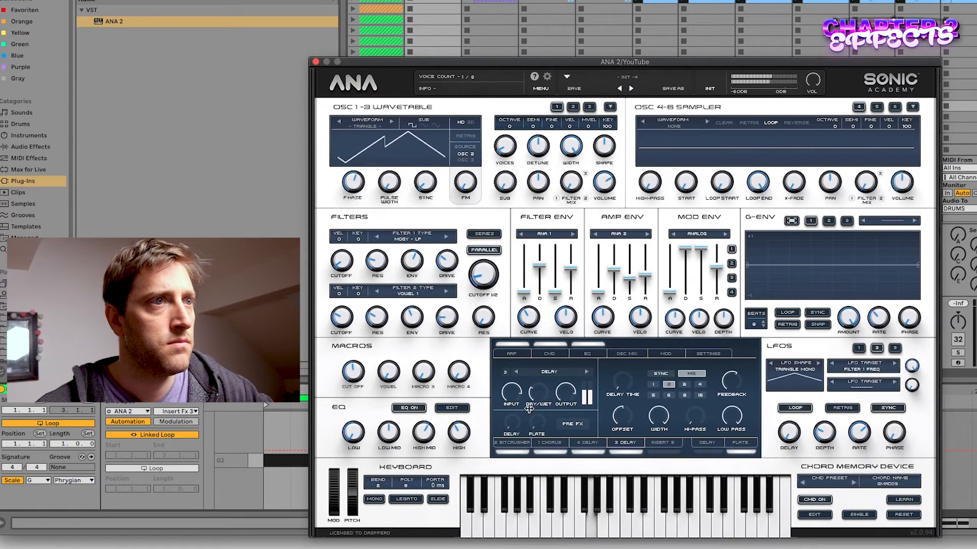
{"action": "mouse_move", "coordinate": [532, 393]}
{"action": "left_mouse_down"}
{"action": "mouse_move", "coordinate": [536, 375]}
{"action": "mouse_move", "coordinate": [537, 407]}
{"action": "mouse_move", "coordinate": [541, 376]}
{"action": "mouse_move", "coordinate": [536, 407]}
{"action": "left_mouse_up"}
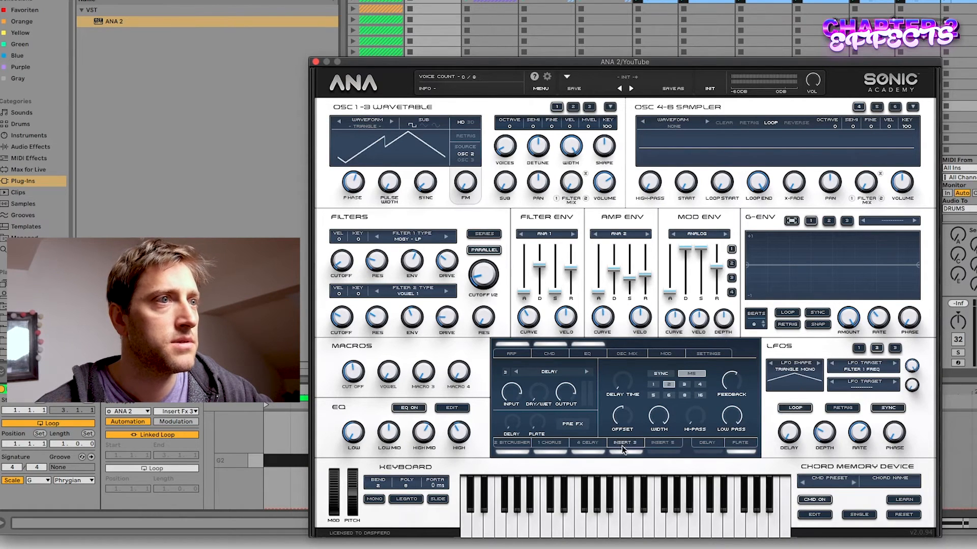
Assign Macro 3 to Insert FX 3 Dry/Wet in the macro matrix with an amount of 49.
{"action": "left_click", "coordinate": [666, 354]}
{"action": "left_click", "coordinate": [357, 348]}
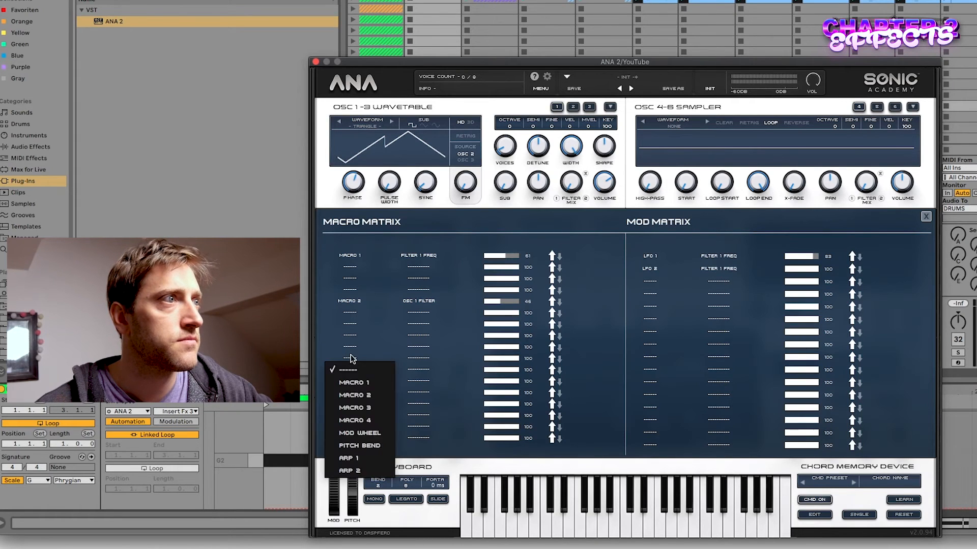
{"action": "left_click", "coordinate": [362, 401]}
{"action": "left_click", "coordinate": [415, 359]}
{"action": "scroll", "coordinate": [415, 360], "scroll_direction": "down", "scroll_amount": 5}
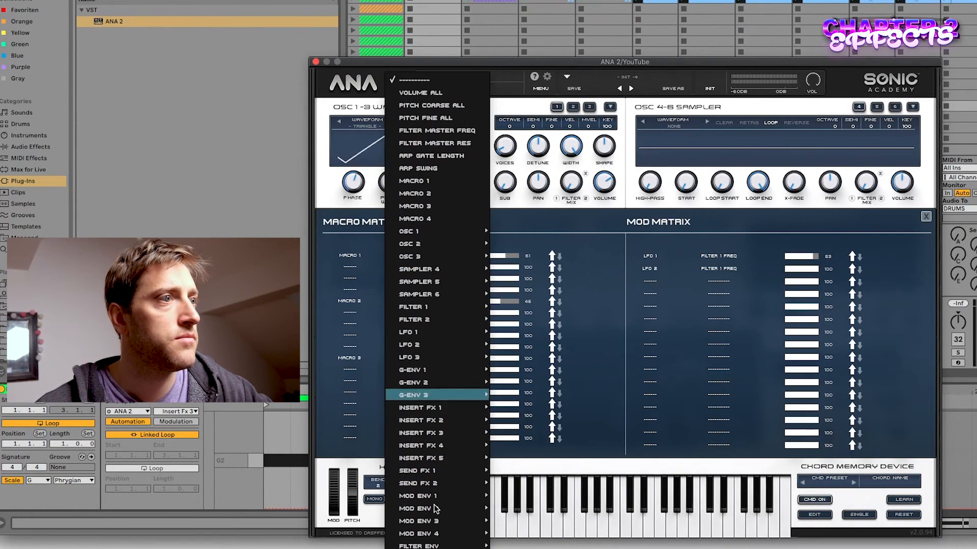
{"action": "mouse_move", "coordinate": [425, 426]}
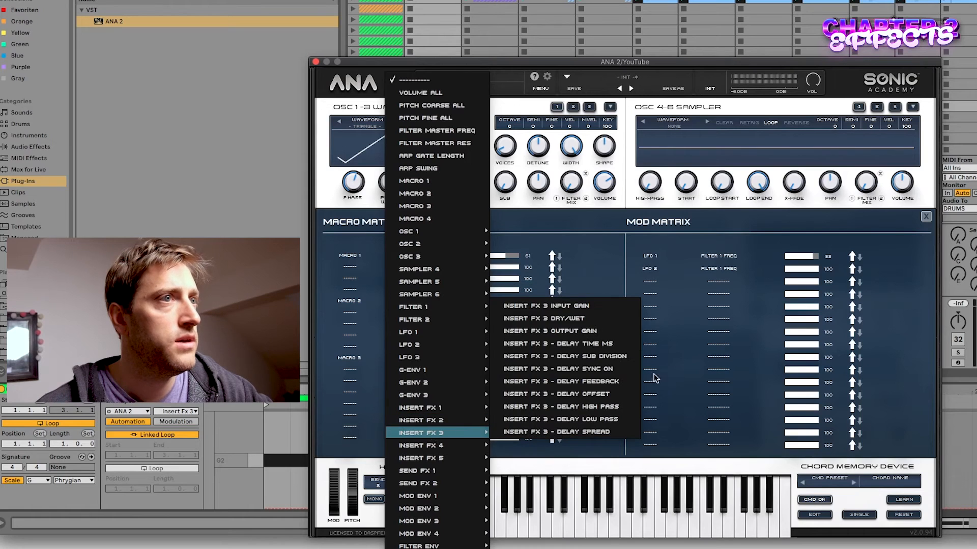
{"action": "left_click", "coordinate": [568, 318]}
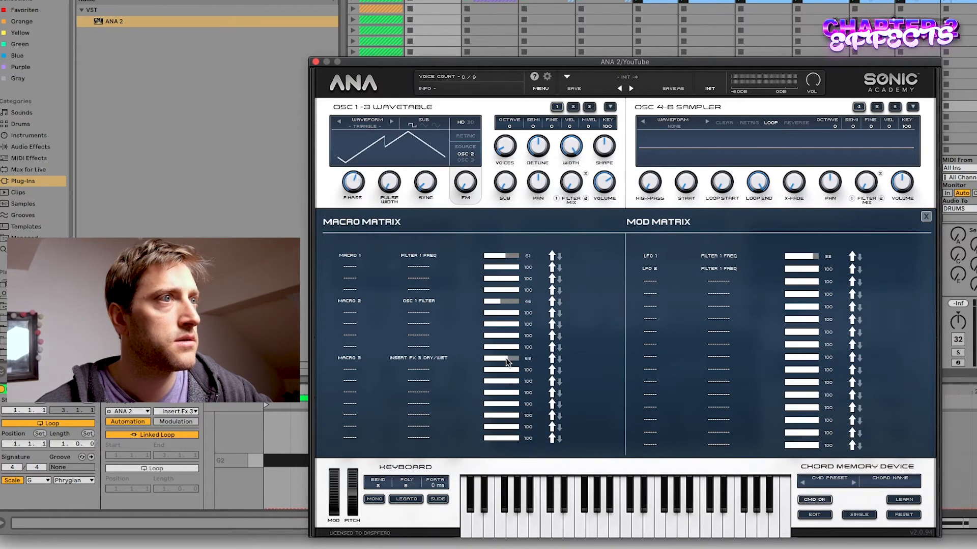
{"action": "left_click", "coordinate": [926, 217]}
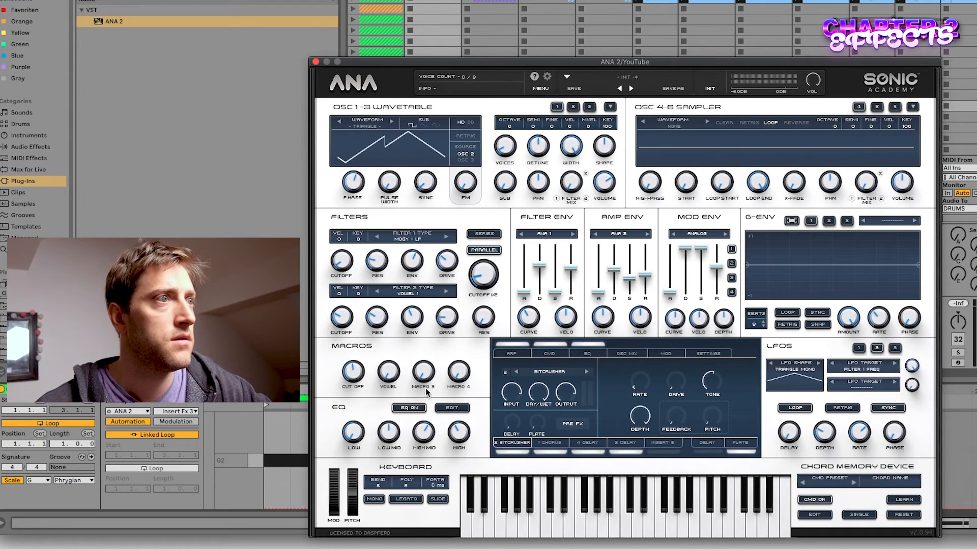
Rename Macro 3 as FALL APART and audition the macro by sweeping it up and back down.
{"action": "type", "text": "FALL"}
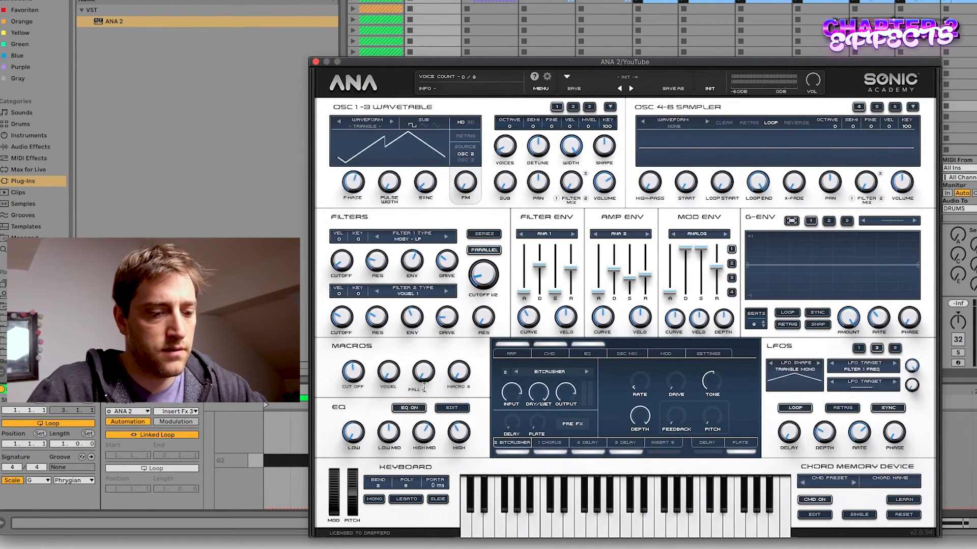
{"action": "type", "text": " APART"}
{"action": "key", "text": "Return"}
{"action": "left_click_drag", "start_coordinate": [425, 370], "coordinate": [429, 216]}
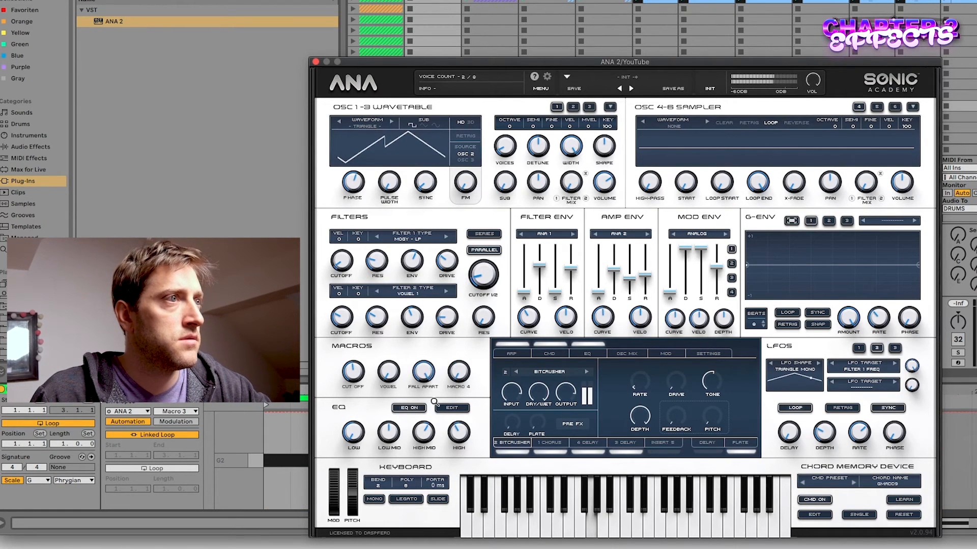
{"action": "left_click_drag", "start_coordinate": [425, 372], "coordinate": [432, 434]}
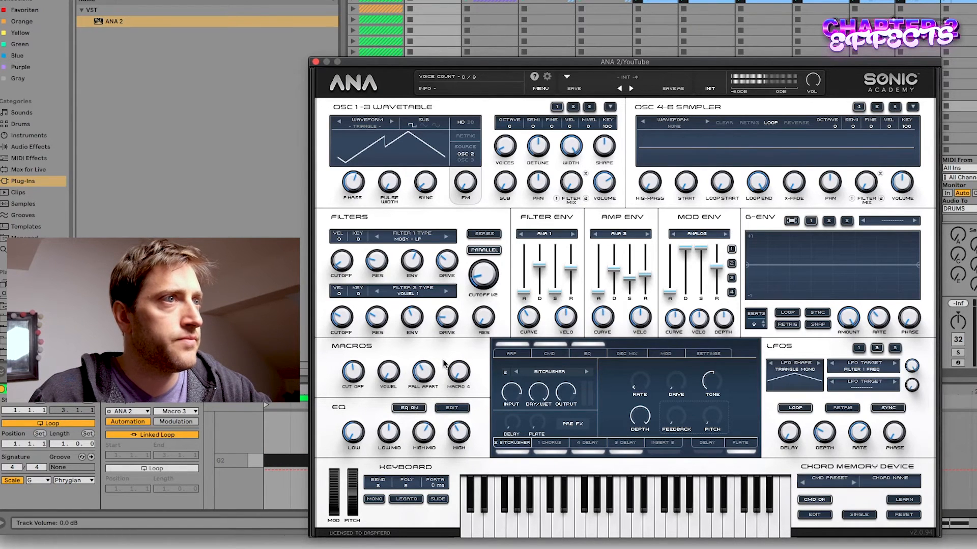
Set the arpeggiator's gate length to about 35% and reopen the modulation matrix.
{"action": "left_click", "coordinate": [520, 354]}
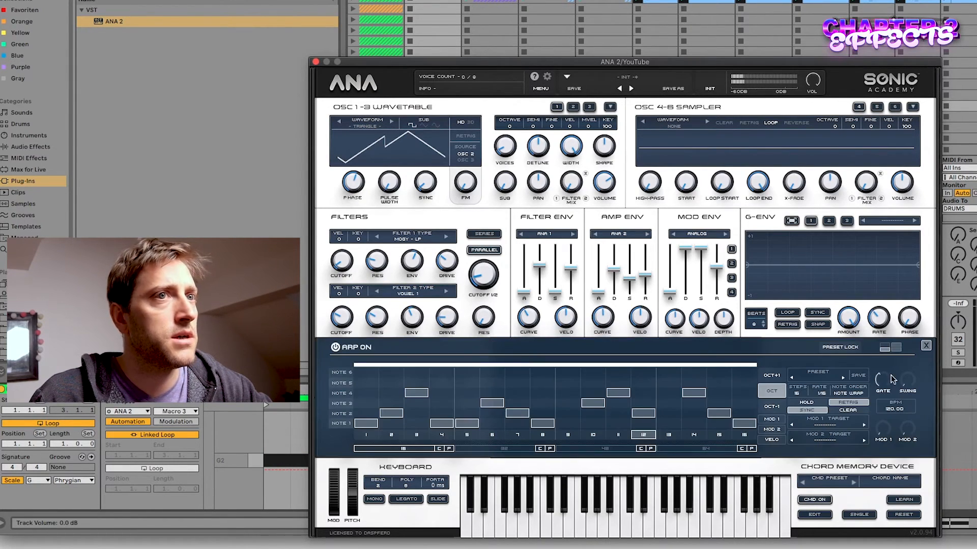
{"action": "mouse_move", "coordinate": [887, 388]}
{"action": "left_mouse_down"}
{"action": "mouse_move", "coordinate": [885, 441]}
{"action": "mouse_move", "coordinate": [874, 335]}
{"action": "mouse_move", "coordinate": [876, 389]}
{"action": "left_mouse_up"}
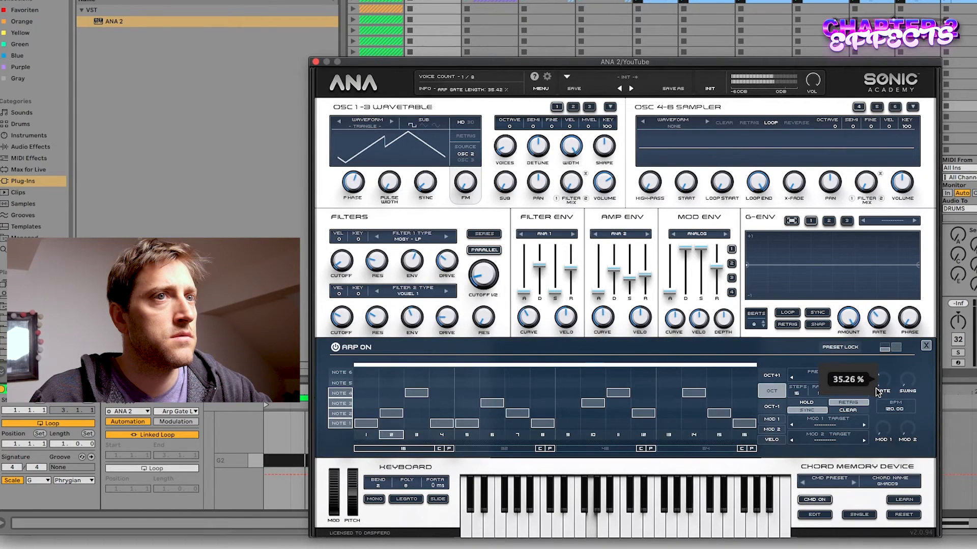
{"action": "left_click", "coordinate": [925, 346]}
{"action": "left_click", "coordinate": [664, 355]}
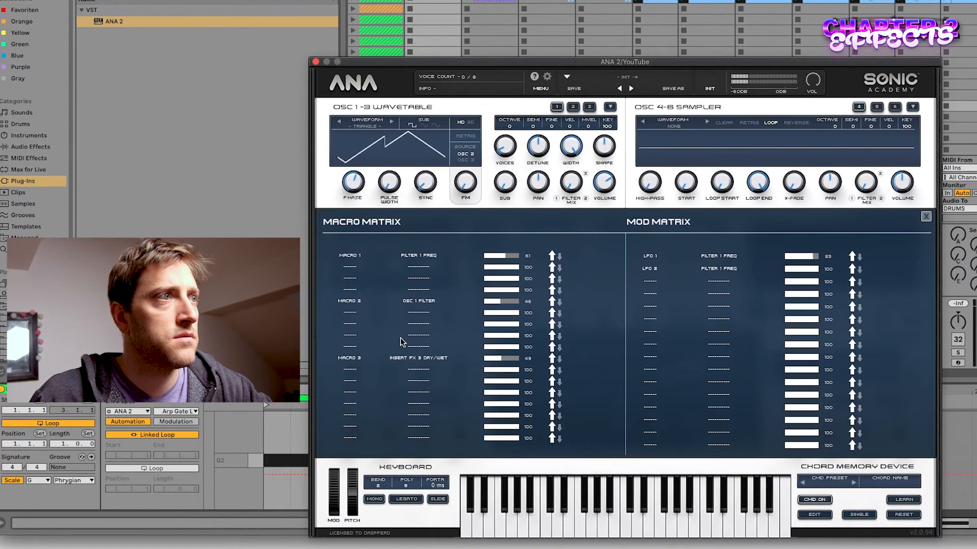
Assign Macro 3 to Arp Gate Length in the next macro matrix slot with a downward amount of 22.
{"action": "left_click", "coordinate": [360, 370]}
{"action": "left_click", "coordinate": [356, 430]}
{"action": "left_click", "coordinate": [420, 373]}
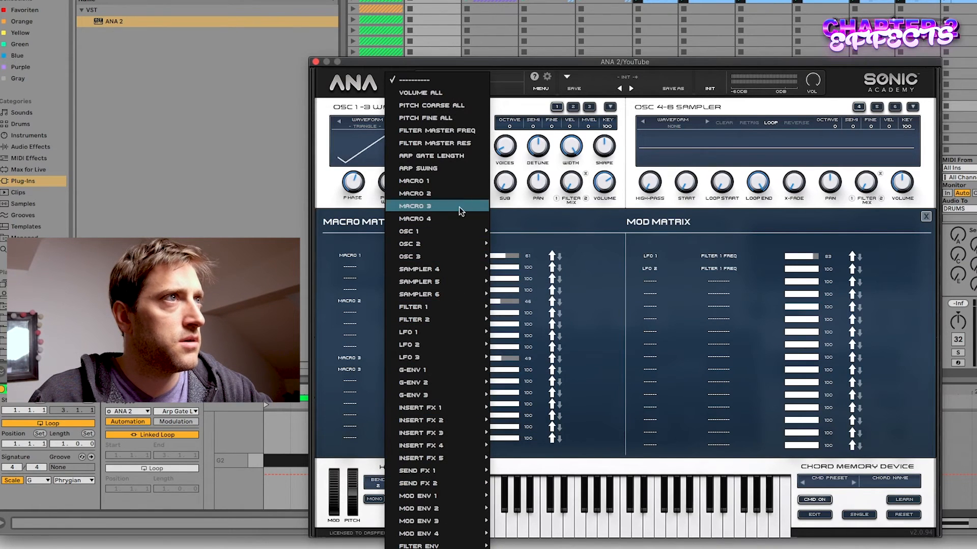
{"action": "left_click", "coordinate": [458, 156]}
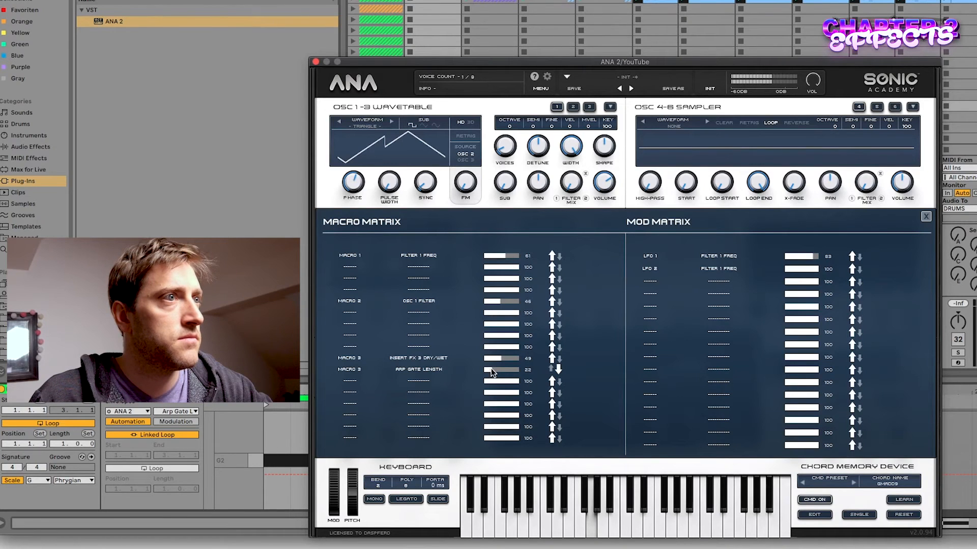
Close the matrix and audition the FALL APART macro by sweeping it up and back down.
{"action": "left_click", "coordinate": [925, 218]}
{"action": "left_click_drag", "start_coordinate": [432, 378], "coordinate": [433, 348]}
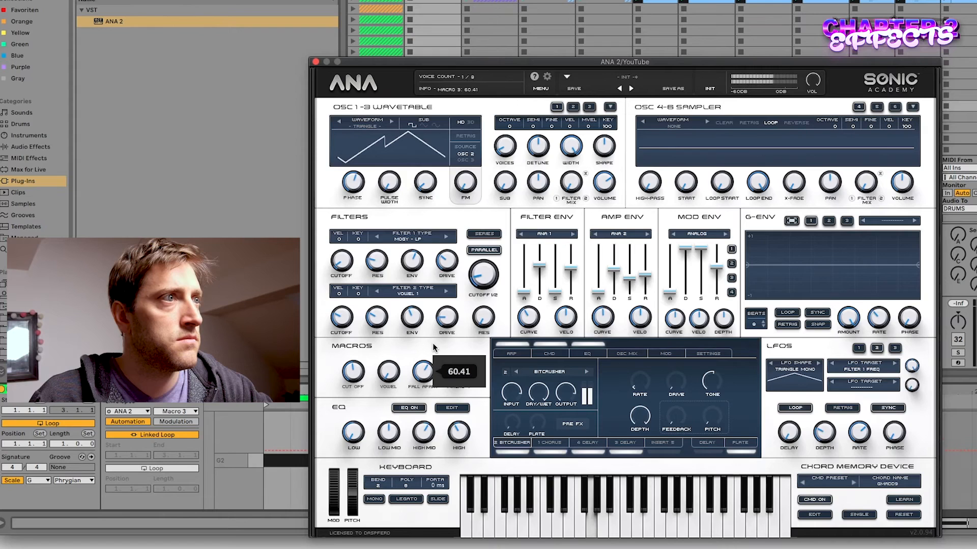
{"action": "left_click_drag", "start_coordinate": [433, 346], "coordinate": [432, 376]}
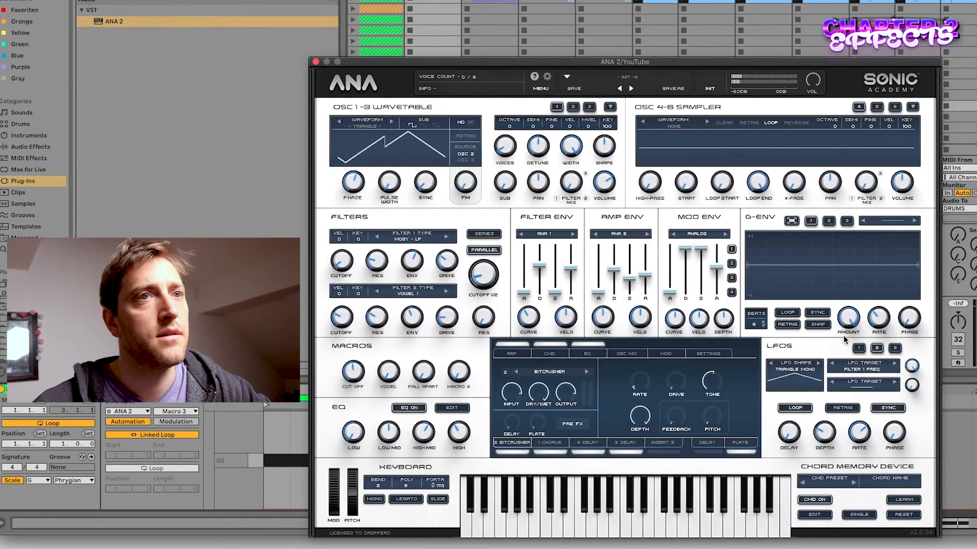
Set the second target of LFO 1 to Osc 1 Pan.
{"action": "left_click", "coordinate": [858, 349]}
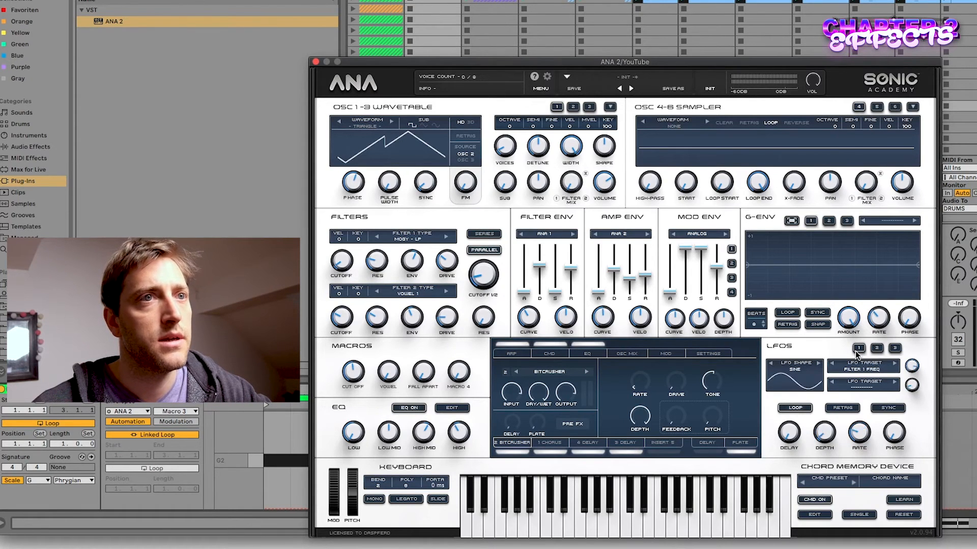
{"action": "left_click", "coordinate": [872, 385]}
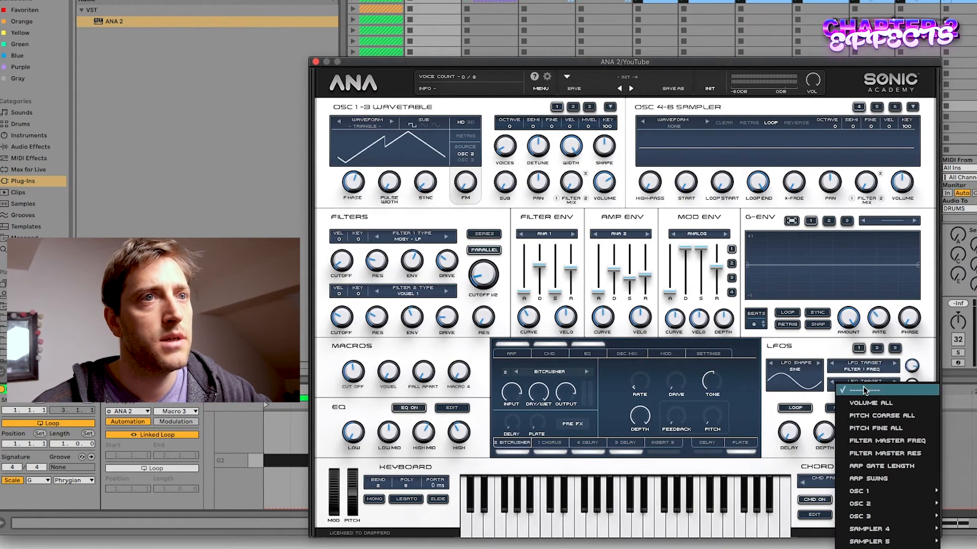
{"action": "mouse_move", "coordinate": [883, 493]}
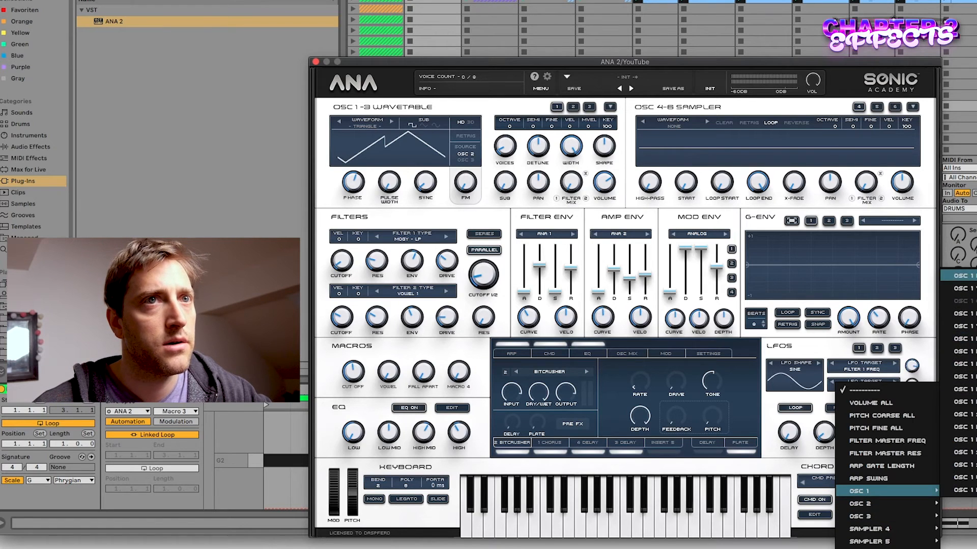
{"action": "left_click", "coordinate": [962, 275]}
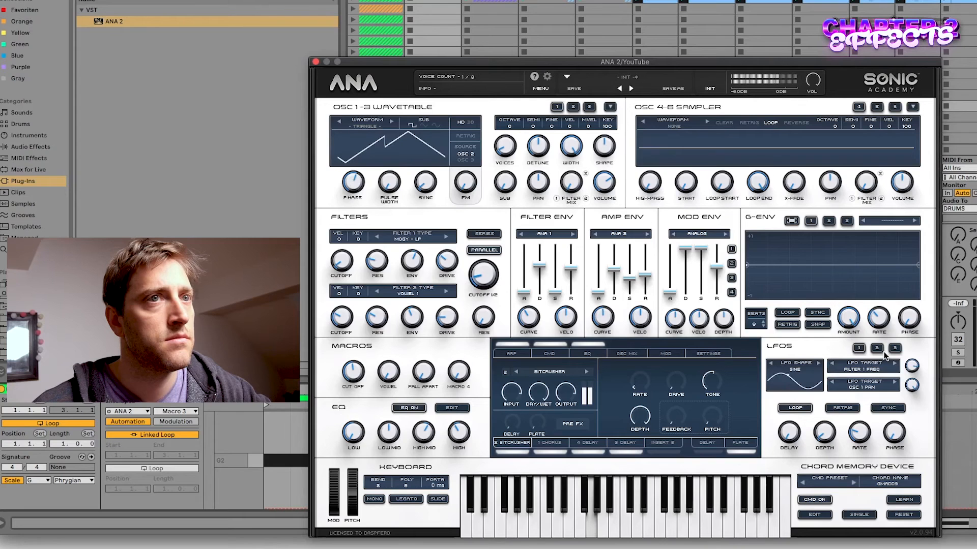
Set the LFO 3 shape to Sine Mono.
{"action": "left_click", "coordinate": [861, 369]}
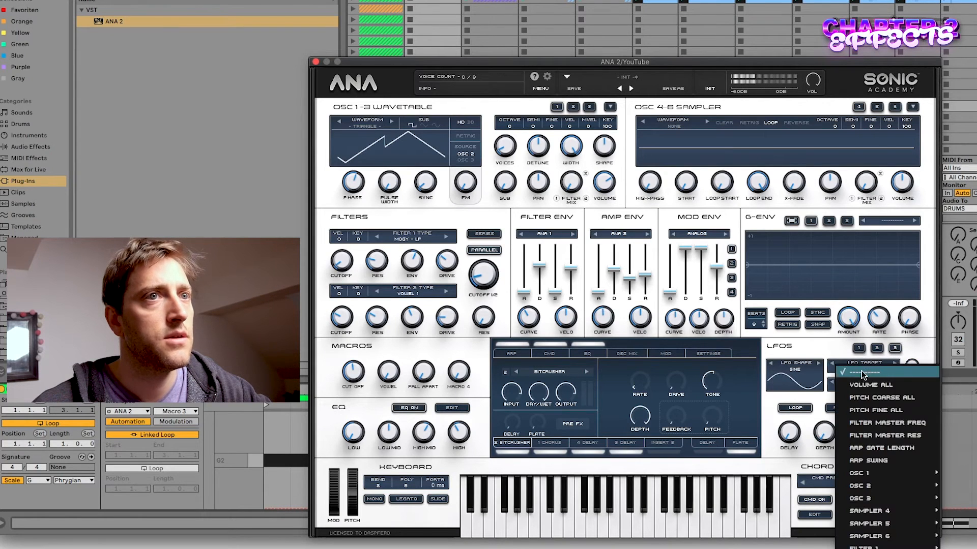
{"action": "left_click", "coordinate": [780, 375]}
{"action": "left_click", "coordinate": [818, 363]}
{"action": "left_click", "coordinate": [819, 363]}
{"action": "left_click", "coordinate": [818, 363]}
{"action": "left_click", "coordinate": [818, 363]}
{"action": "left_click", "coordinate": [819, 363]}
{"action": "left_click", "coordinate": [818, 364]}
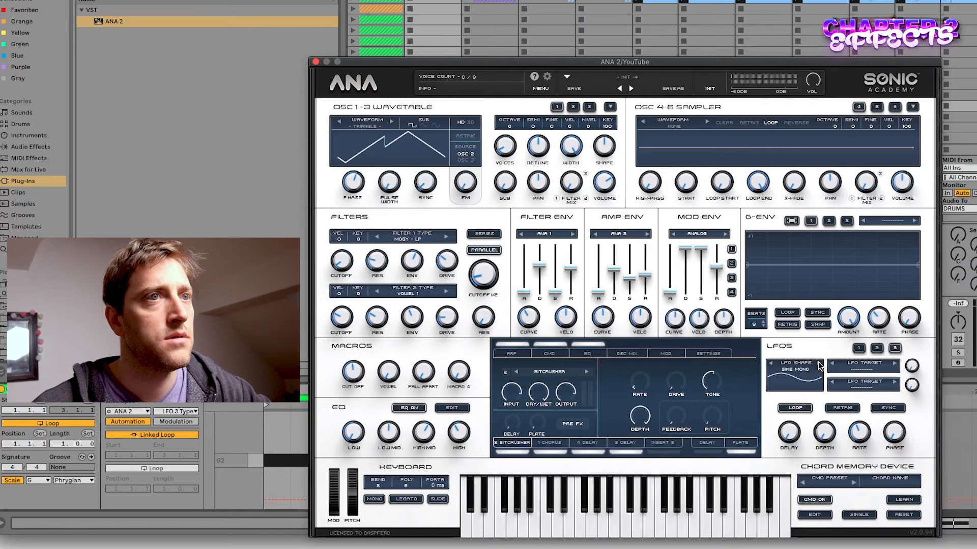
Target LFO 3 to Osc 1 Sync and adjust the LFO's depth.
{"action": "left_click", "coordinate": [865, 370]}
{"action": "mouse_move", "coordinate": [915, 473]}
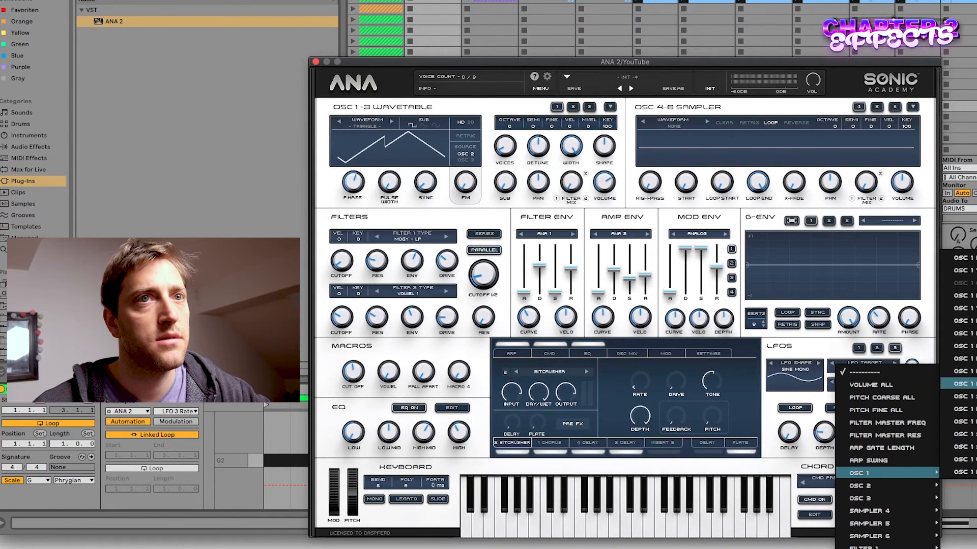
{"action": "left_click", "coordinate": [963, 396]}
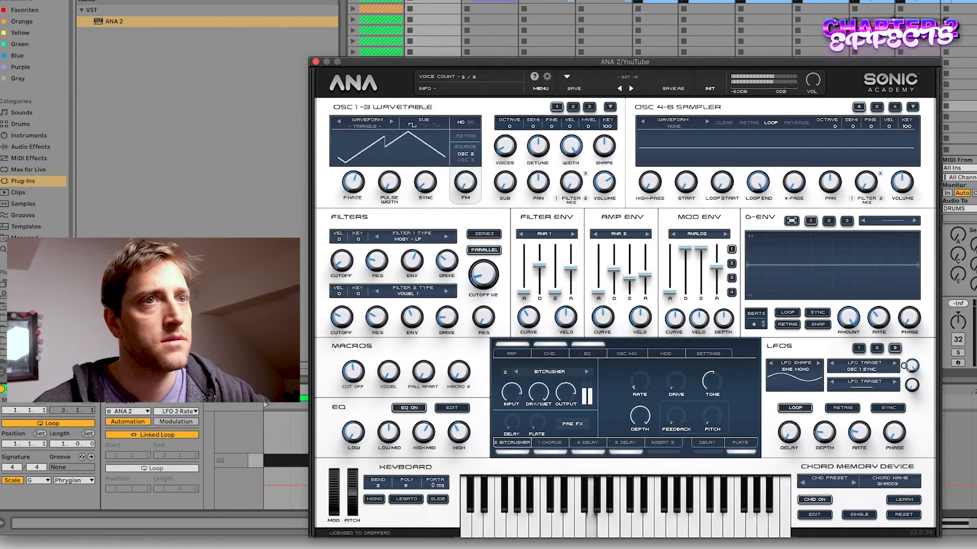
{"action": "left_click_drag", "start_coordinate": [820, 438], "coordinate": [821, 428]}
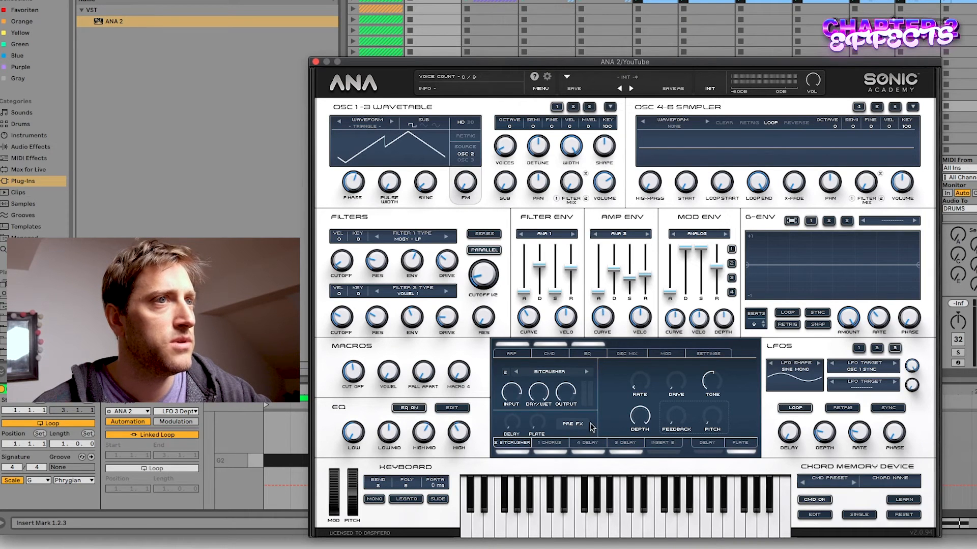
Set up oscillator 2 at octave -1 with a Square waveform, raise its volume and adjust its pulse width.
{"action": "left_click", "coordinate": [556, 108]}
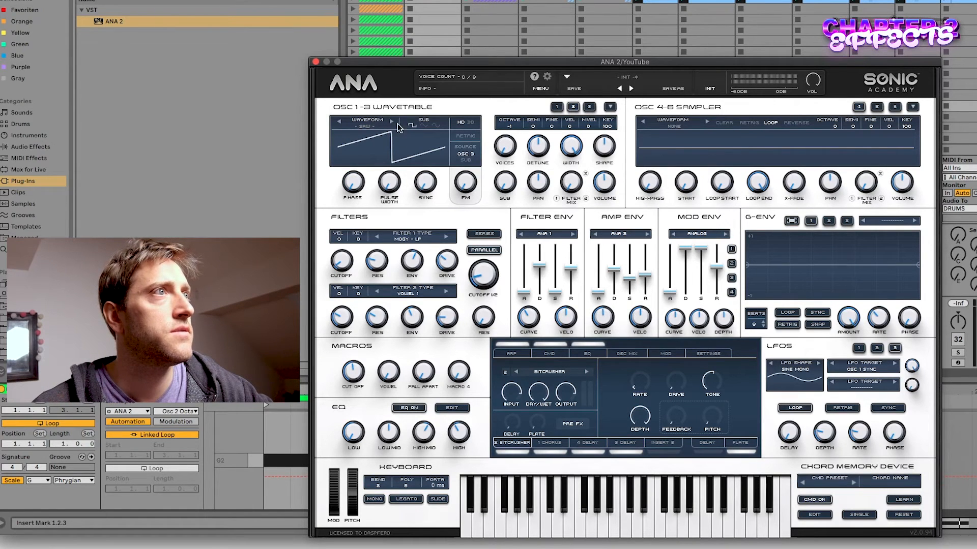
{"action": "left_click_drag", "start_coordinate": [603, 182], "coordinate": [596, 150]}
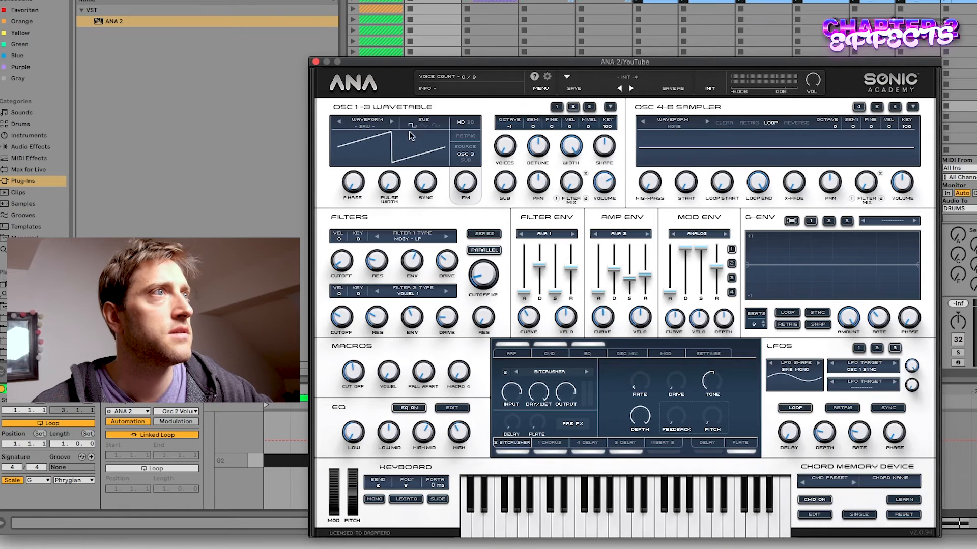
{"action": "left_click", "coordinate": [391, 123]}
{"action": "left_click", "coordinate": [390, 124]}
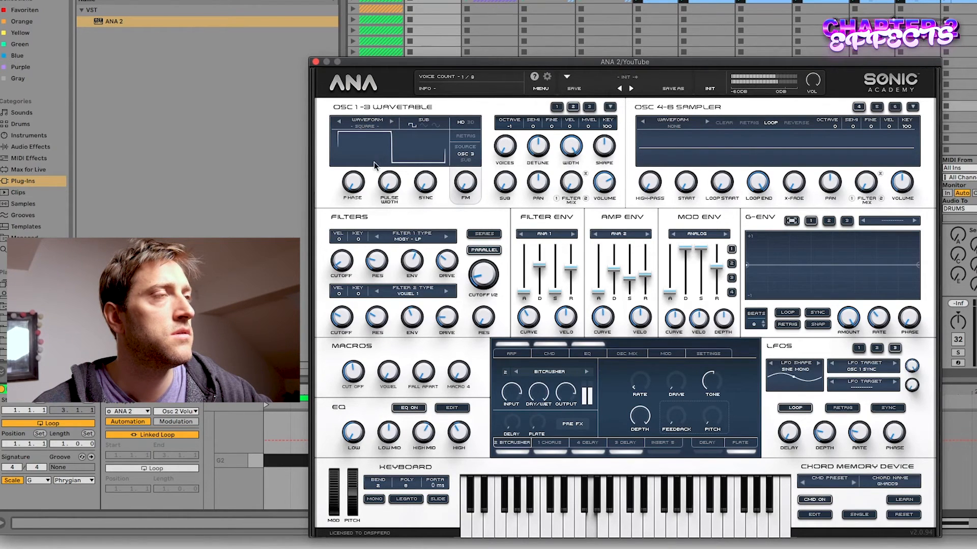
{"action": "left_click_drag", "start_coordinate": [390, 183], "coordinate": [404, 212]}
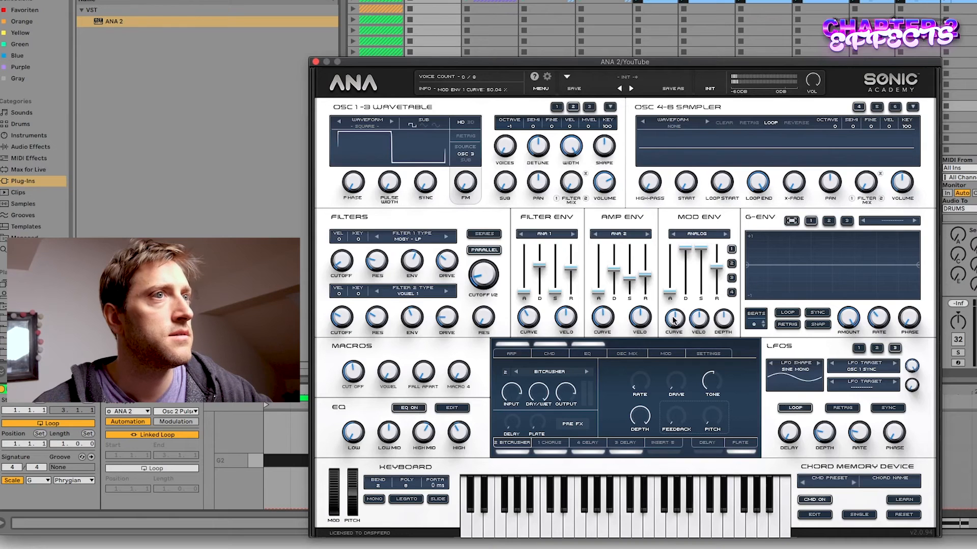
Add Macro 4 as the source of two slots in the macro matrix.
{"action": "left_click", "coordinate": [658, 354]}
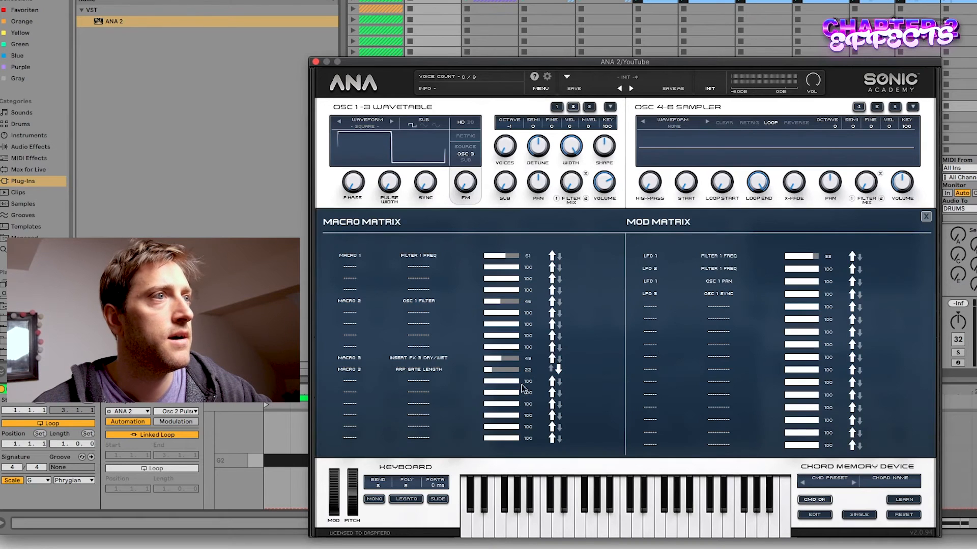
{"action": "left_click", "coordinate": [352, 414]}
{"action": "left_click", "coordinate": [359, 475]}
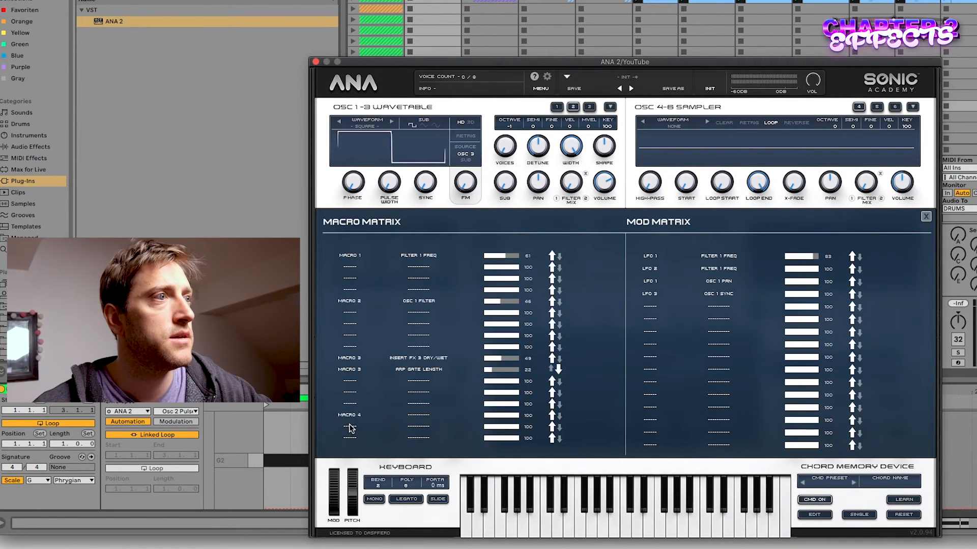
{"action": "left_click", "coordinate": [349, 427]}
{"action": "left_click", "coordinate": [365, 490]}
Target the first Macro 4 slot to Osc 1 Volume with a downward amount of about 28.
{"action": "left_click", "coordinate": [418, 426]}
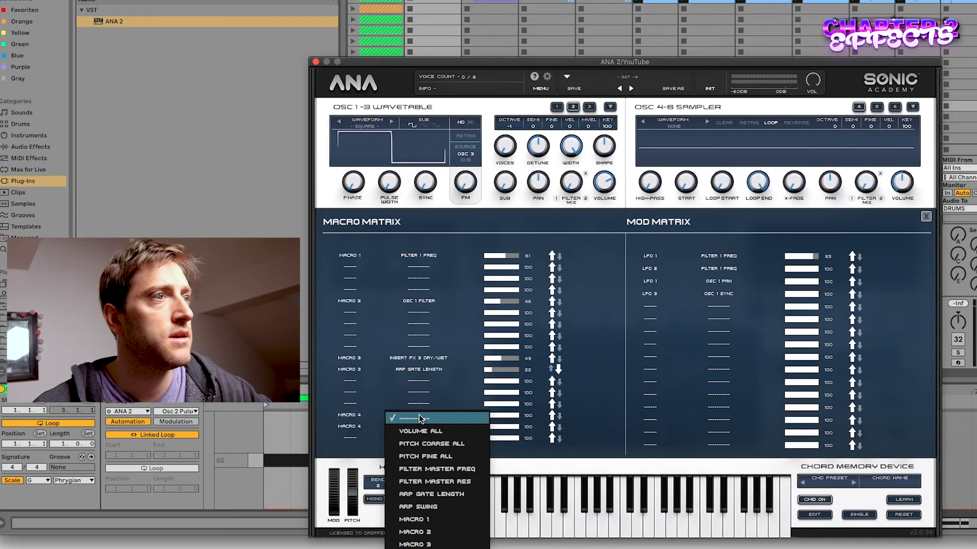
{"action": "scroll", "coordinate": [460, 534], "scroll_direction": "down", "scroll_amount": 3}
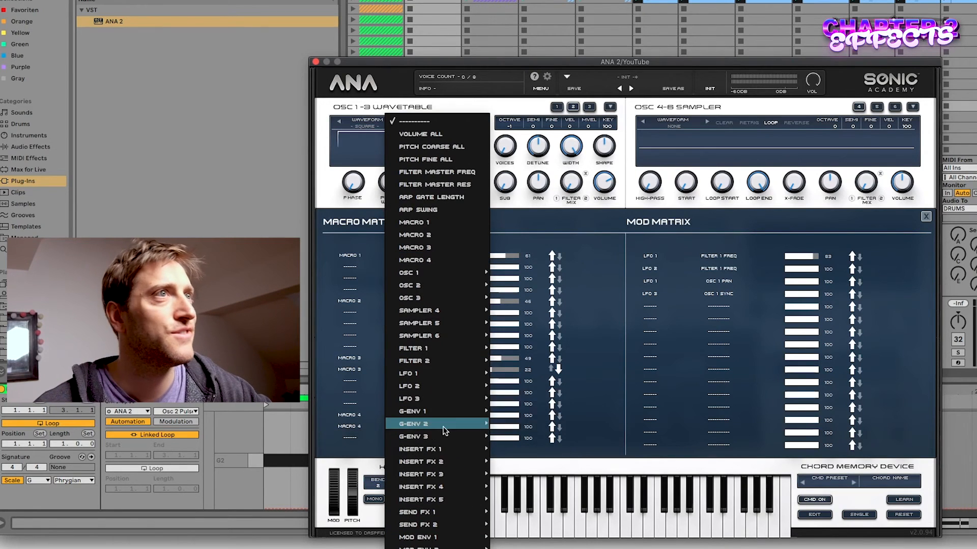
{"action": "mouse_move", "coordinate": [452, 411]}
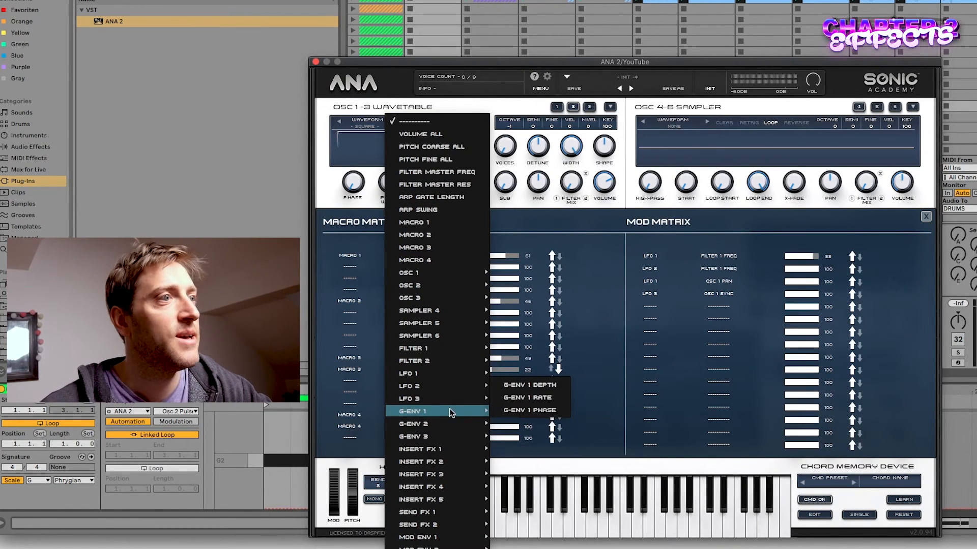
{"action": "mouse_move", "coordinate": [437, 274]}
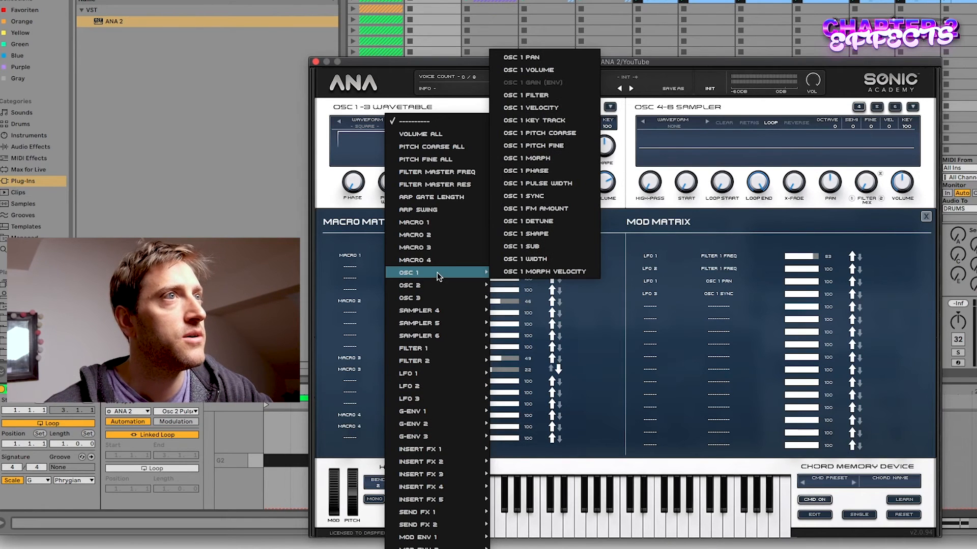
{"action": "left_click", "coordinate": [524, 74]}
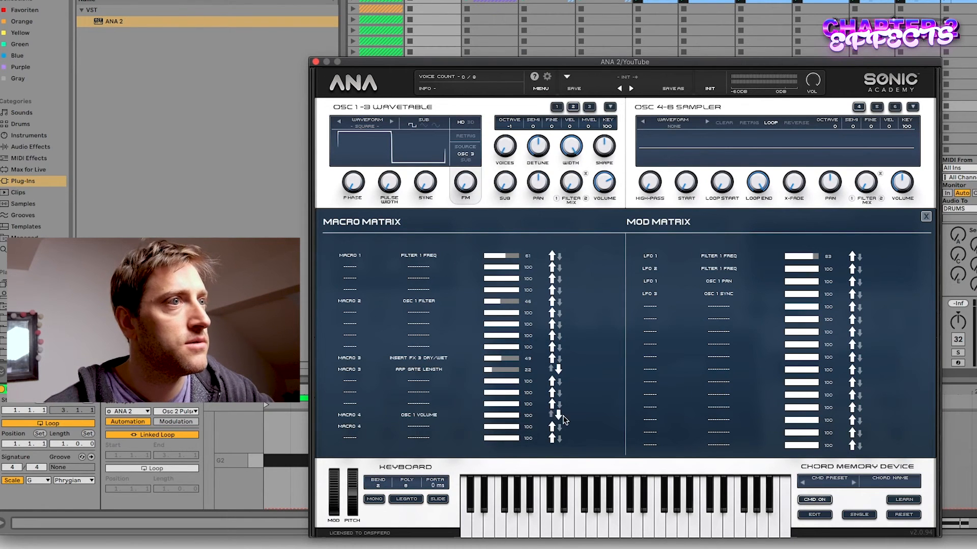
{"action": "left_click", "coordinate": [494, 415]}
Target the second Macro 4 slot to Osc 2 Volume with an upward amount of 52.
{"action": "left_click", "coordinate": [418, 427]}
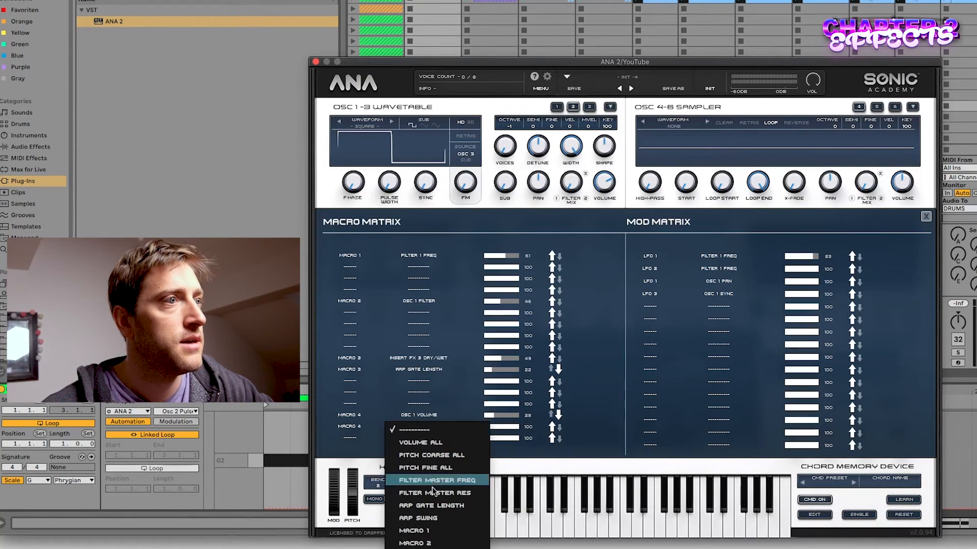
{"action": "scroll", "coordinate": [432, 487], "scroll_direction": "down", "scroll_amount": 10}
{"action": "mouse_move", "coordinate": [438, 495]}
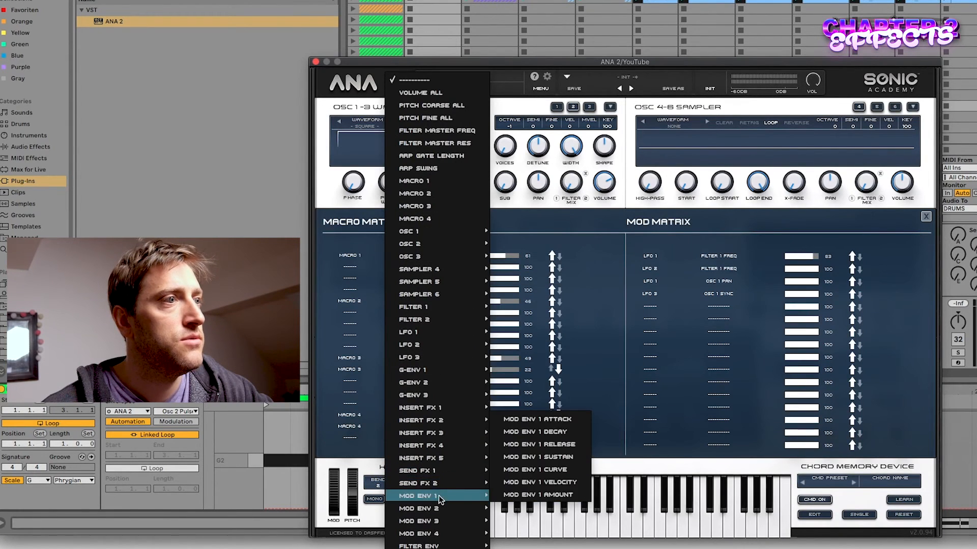
{"action": "mouse_move", "coordinate": [468, 244]}
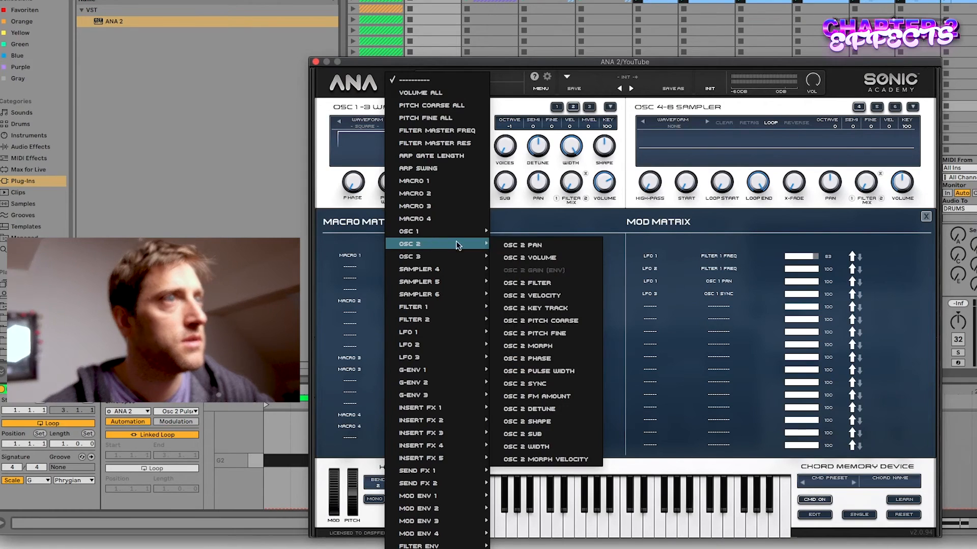
{"action": "left_click", "coordinate": [531, 258]}
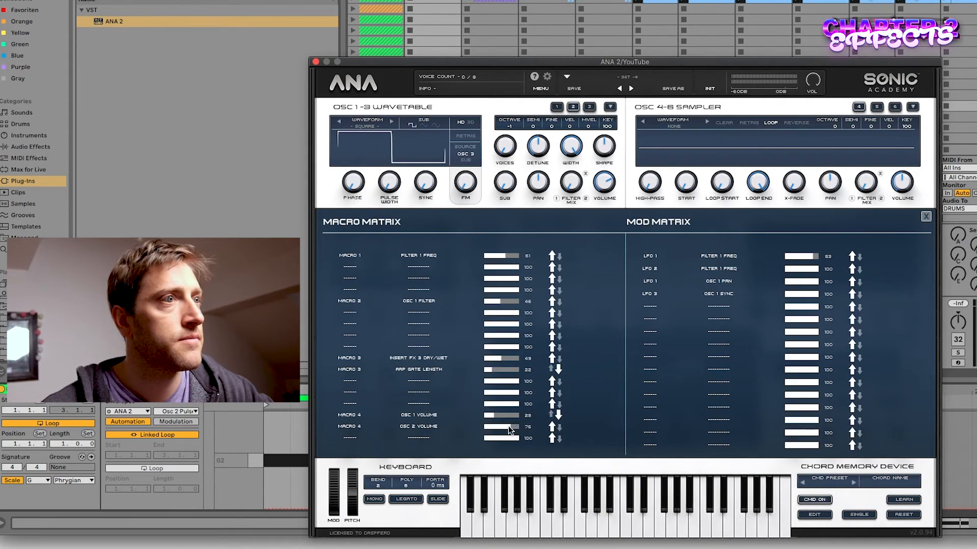
{"action": "left_click_drag", "start_coordinate": [505, 426], "coordinate": [502, 426]}
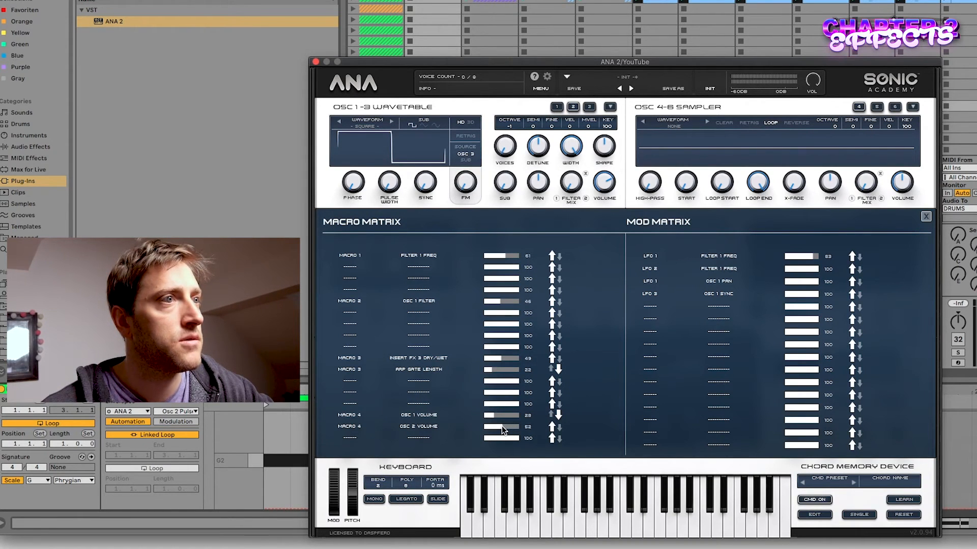
Turn oscillator 2's volume down to -INF and increase its number of voices.
{"action": "left_click", "coordinate": [926, 217]}
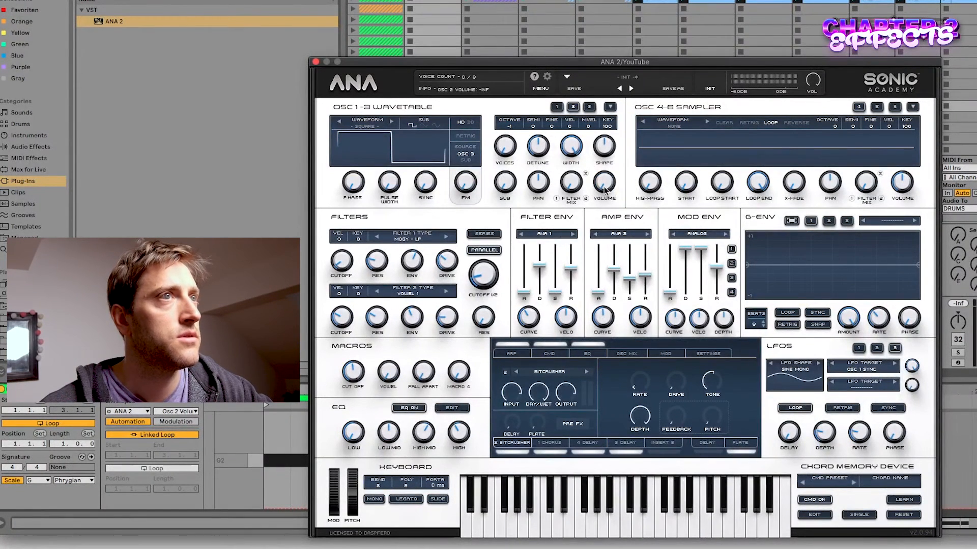
{"action": "left_click_drag", "start_coordinate": [504, 148], "coordinate": [504, 132]}
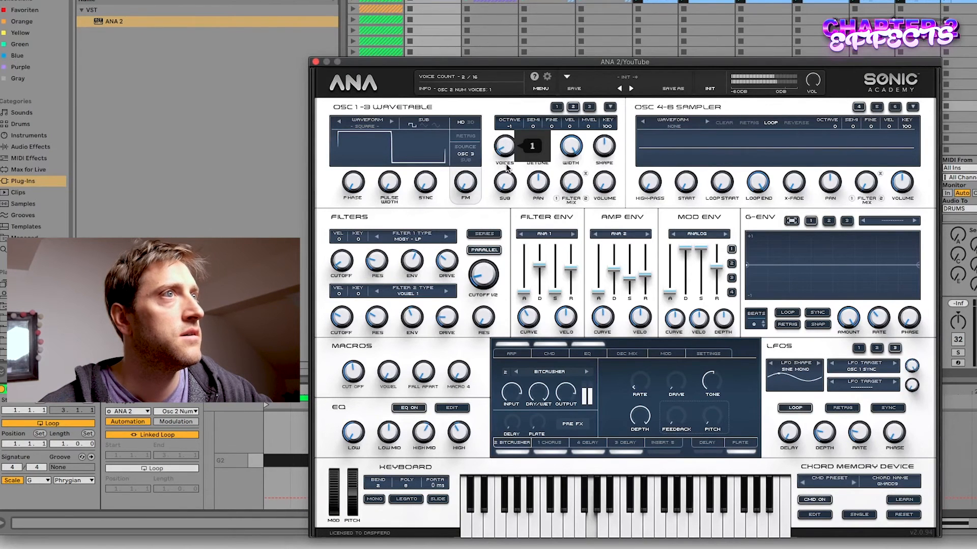
{"action": "left_click_drag", "start_coordinate": [506, 150], "coordinate": [506, 133]}
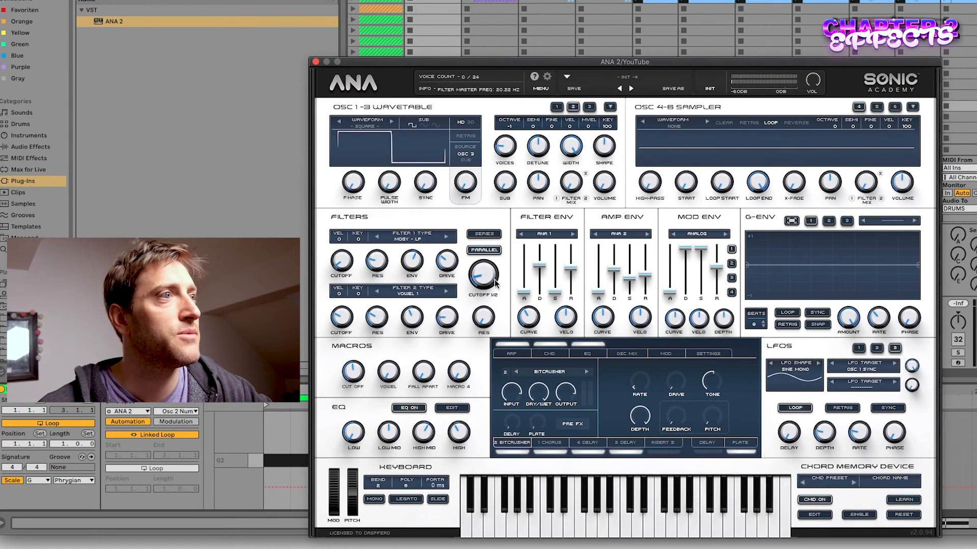
Raise Macro 4 to bring in oscillator 2 and switch its waveform to the Square 3 variant.
{"action": "left_click_drag", "start_coordinate": [460, 380], "coordinate": [457, 339]}
{"action": "left_click", "coordinate": [392, 122]}
{"action": "left_click", "coordinate": [392, 122]}
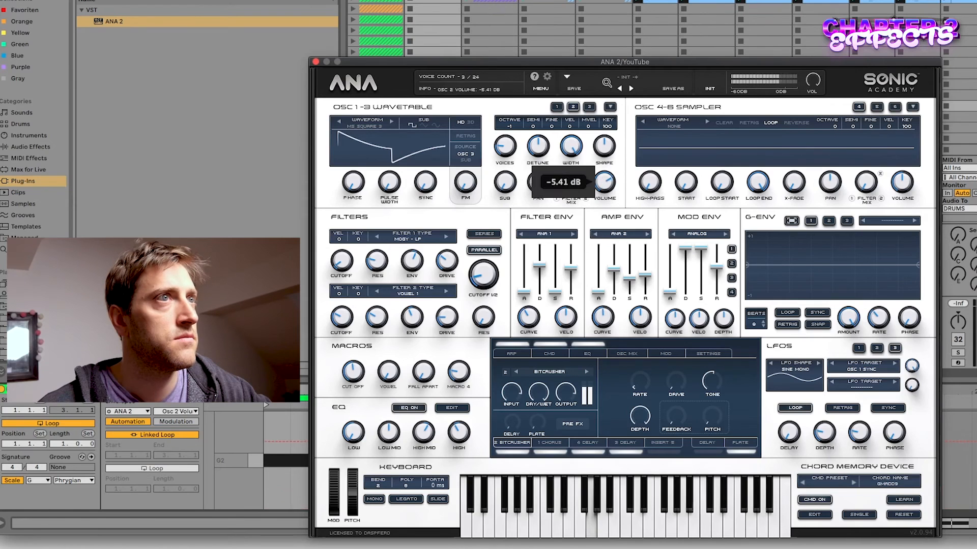
Rename Macro 4 as MODULATE.
{"action": "double_click", "coordinate": [457, 387]}
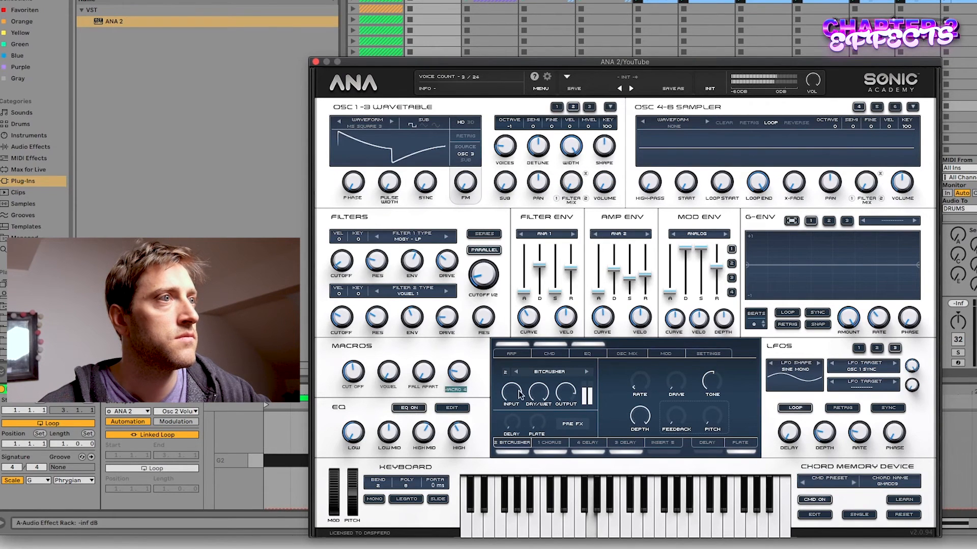
{"action": "type", "text": "MODULATE"}
{"action": "key", "text": "Return"}
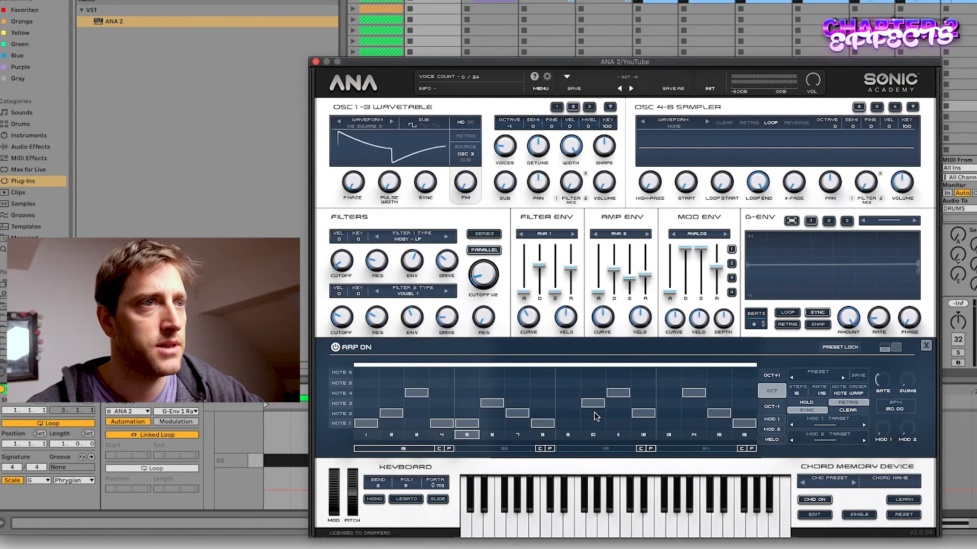
Draw varied velocities across the arpeggiator's 16 steps, raising step 1 and setting step 9 to 40.
{"action": "left_click", "coordinate": [781, 441]}
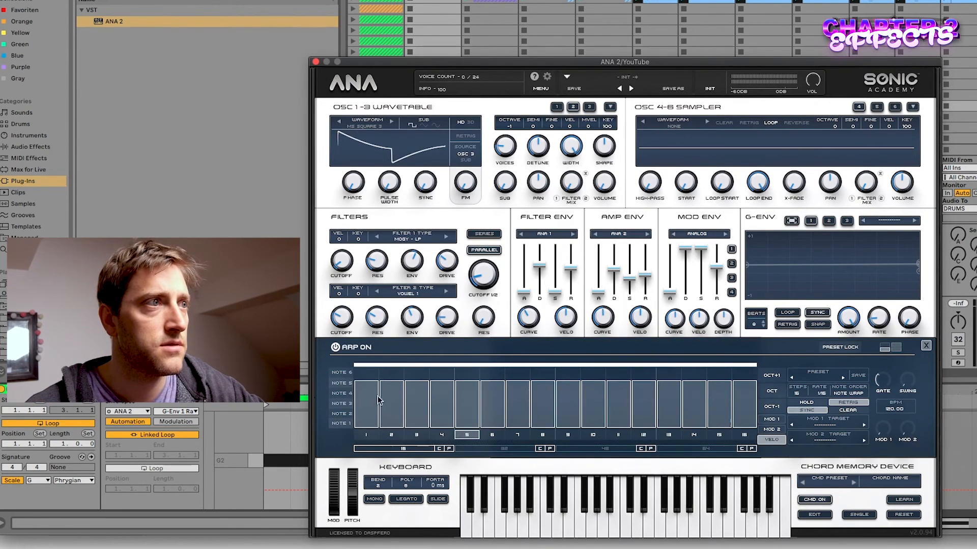
{"action": "mouse_move", "coordinate": [362, 427]}
{"action": "left_mouse_down"}
{"action": "mouse_move", "coordinate": [684, 422]}
{"action": "mouse_move", "coordinate": [746, 407]}
{"action": "left_mouse_up"}
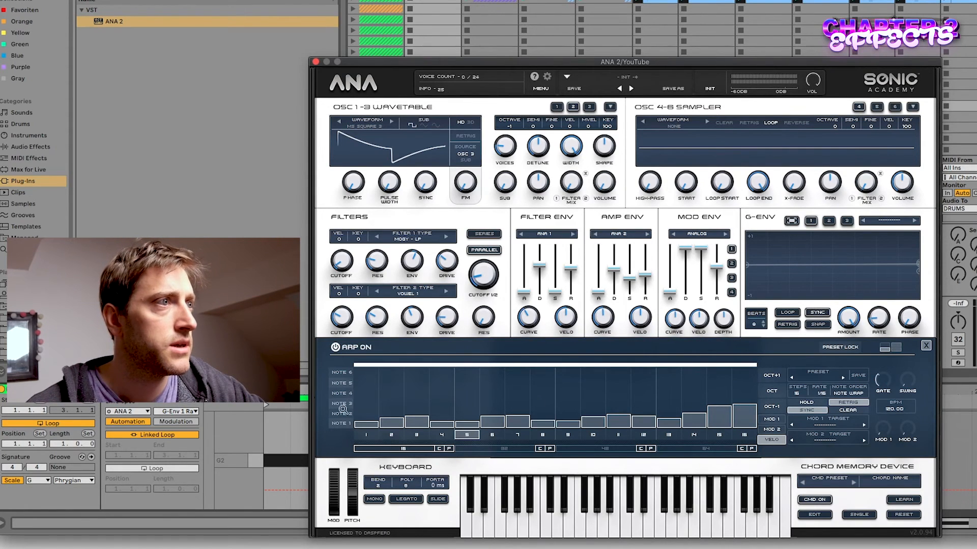
{"action": "left_click_drag", "start_coordinate": [373, 423], "coordinate": [374, 417]}
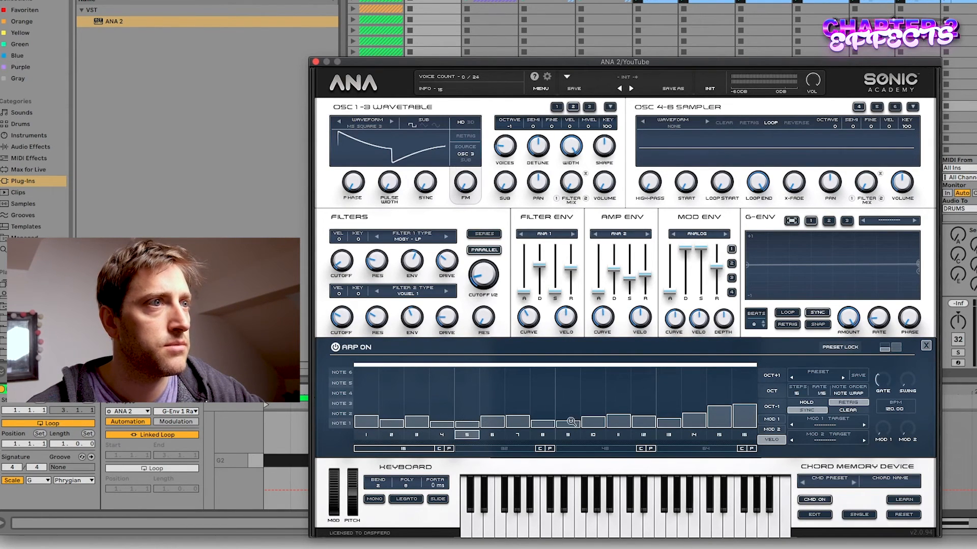
{"action": "left_click_drag", "start_coordinate": [571, 422], "coordinate": [572, 410]}
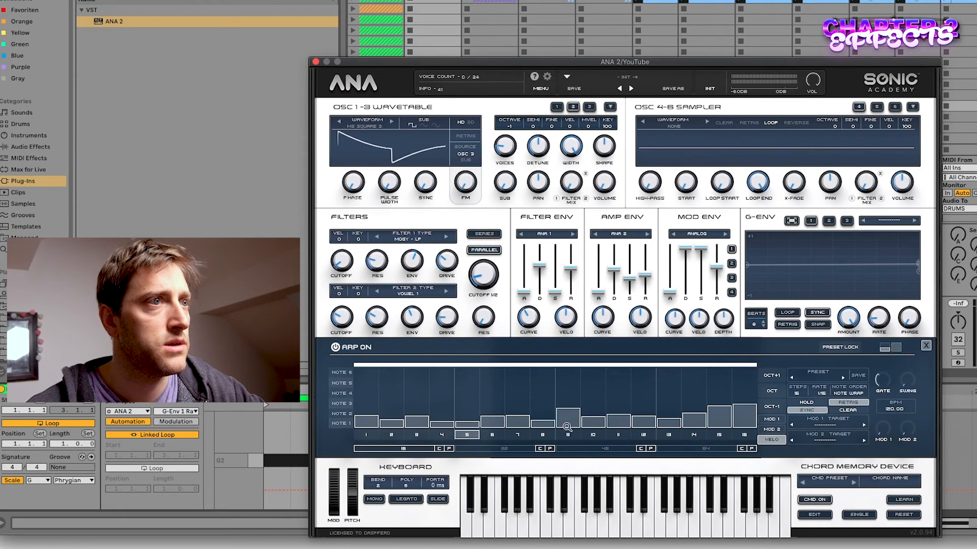
{"action": "left_click", "coordinate": [774, 391]}
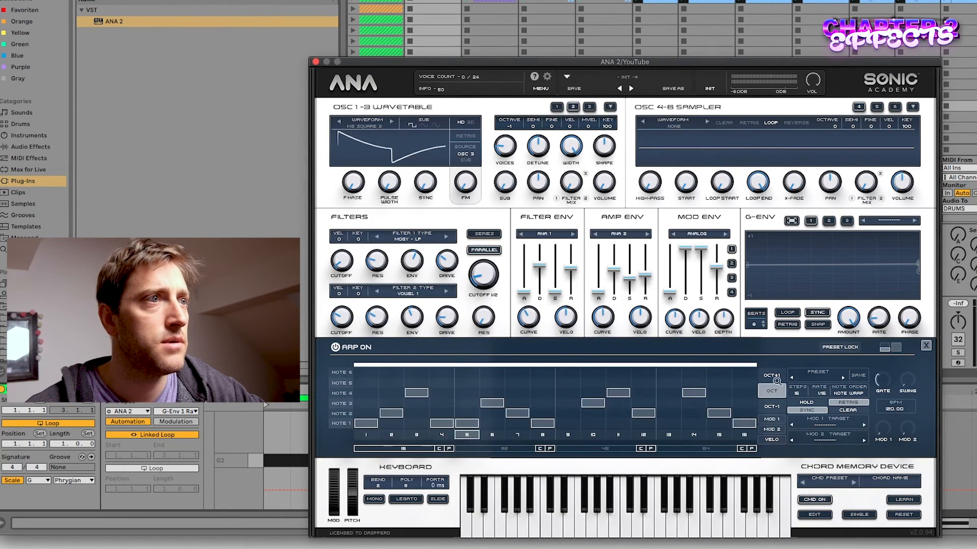
{"action": "left_click", "coordinate": [773, 391]}
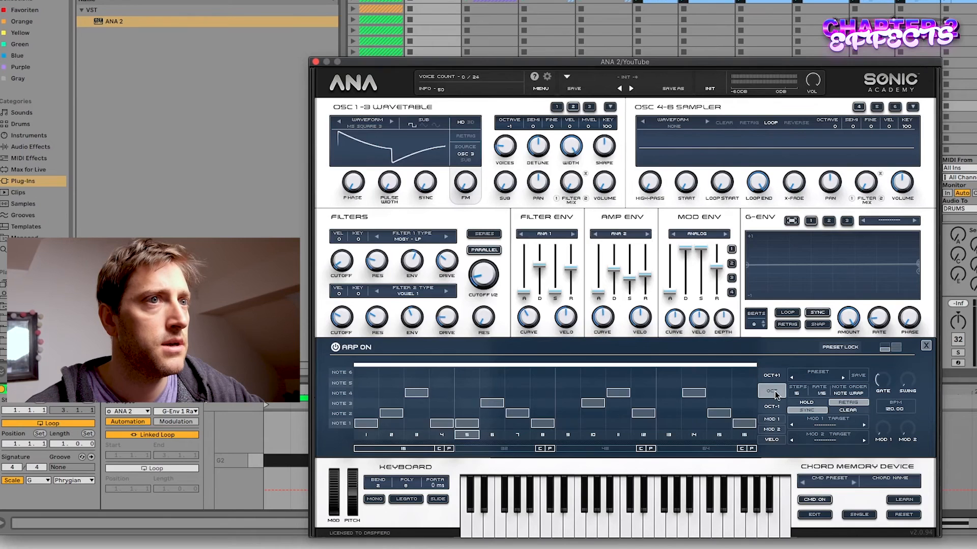
{"action": "left_click", "coordinate": [771, 439]}
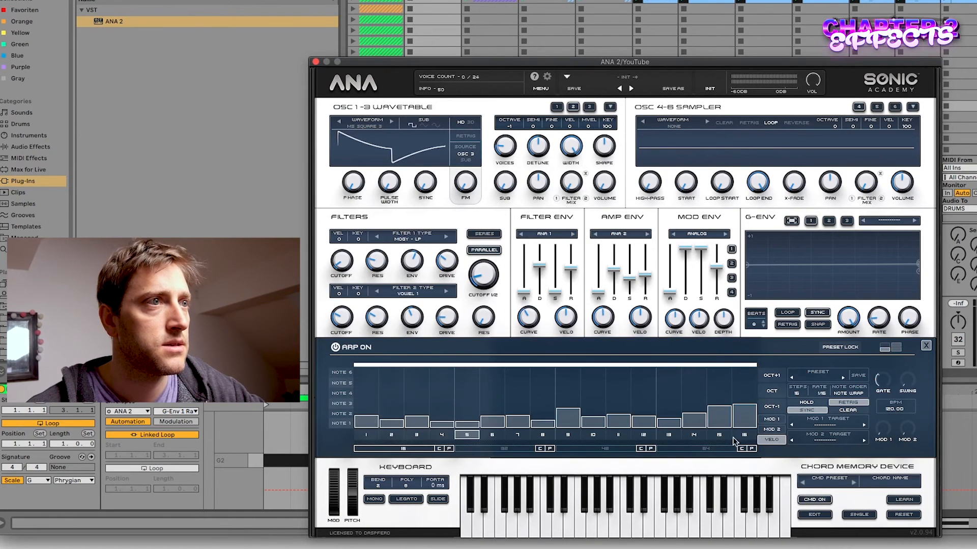
{"action": "left_click", "coordinate": [575, 415]}
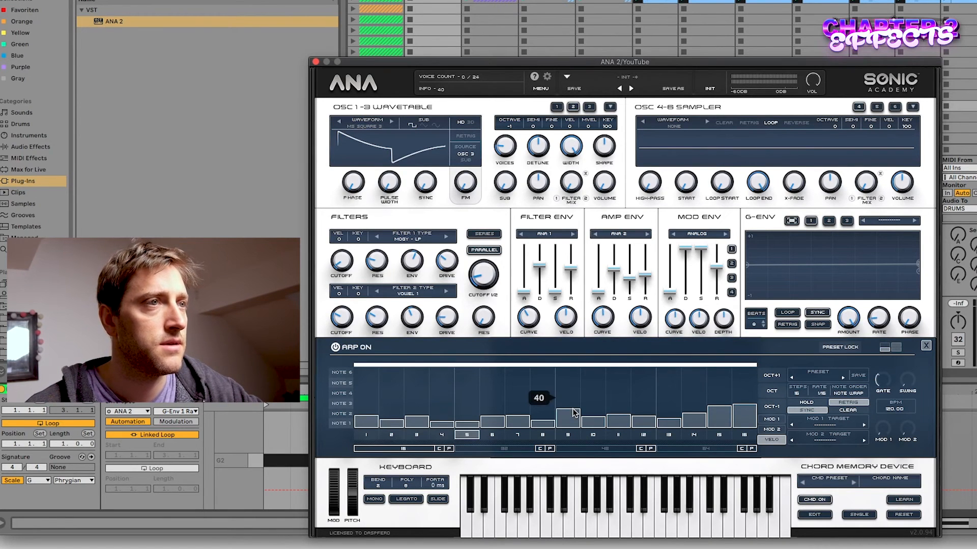
Route Velocity to Filter Master Freq in the mod matrix with an amount of 52.
{"action": "left_click", "coordinate": [925, 345]}
{"action": "left_click", "coordinate": [662, 354]}
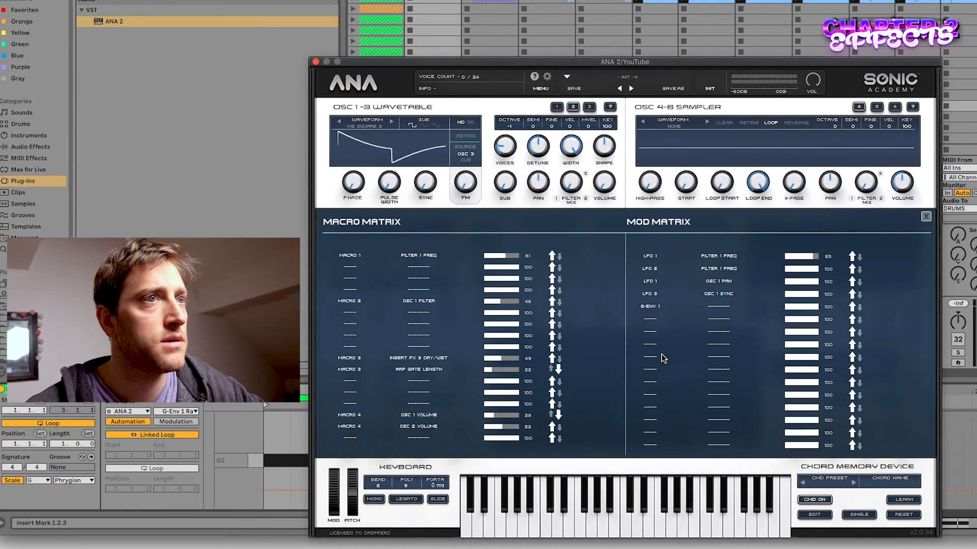
{"action": "left_click", "coordinate": [650, 334]}
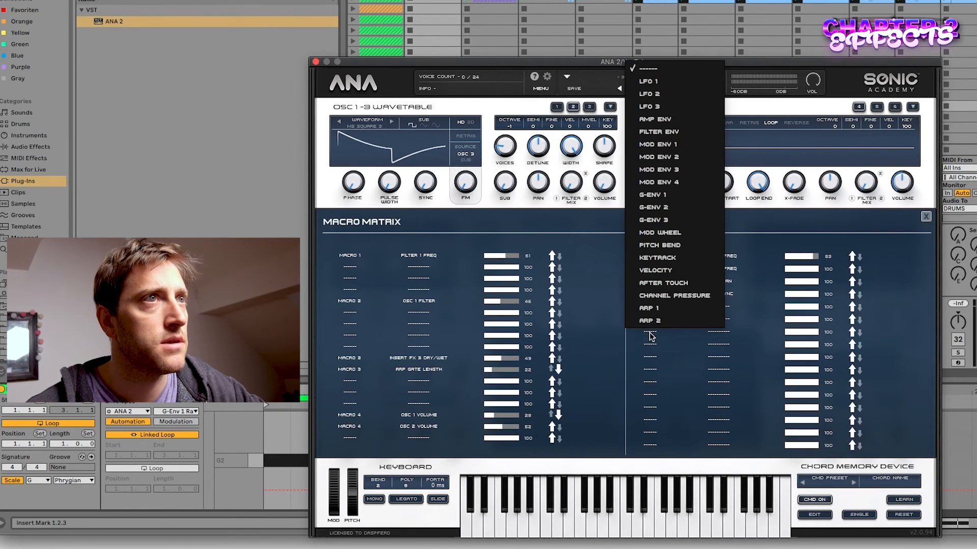
{"action": "left_click", "coordinate": [663, 273]}
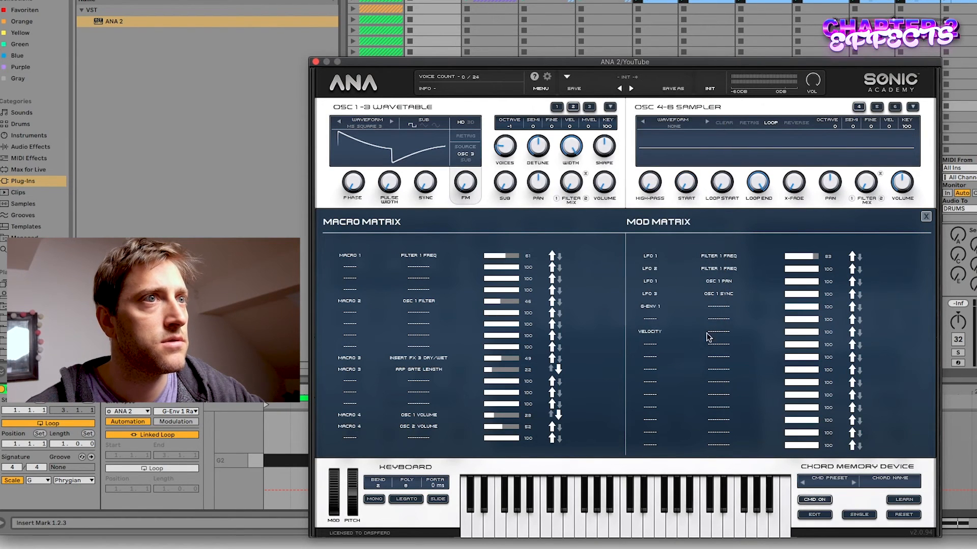
{"action": "left_click", "coordinate": [726, 332]}
{"action": "left_click", "coordinate": [765, 385]}
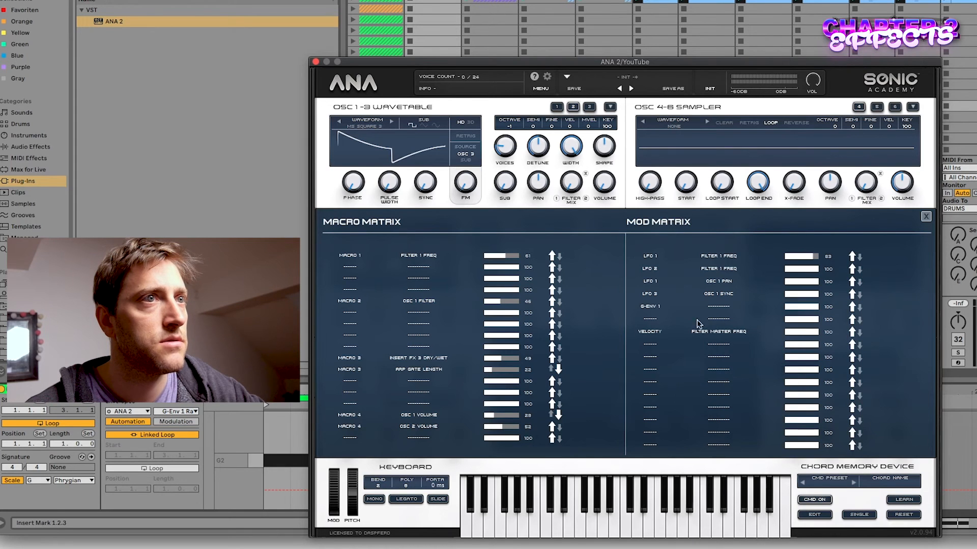
{"action": "left_click_drag", "start_coordinate": [809, 331], "coordinate": [801, 331]}
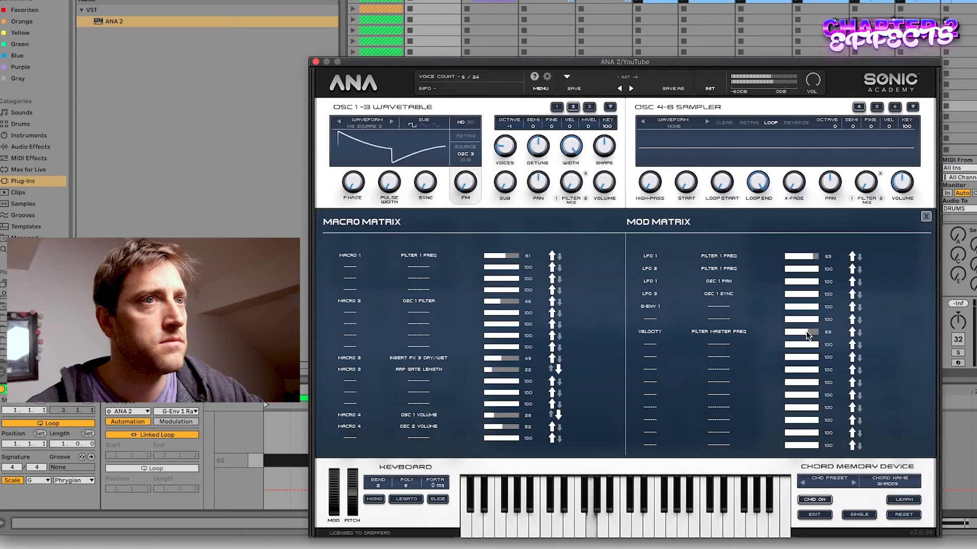
Route Velocity to Osc 1 Volume in the next free mod matrix slot and close the matrix.
{"action": "left_click", "coordinate": [651, 345]}
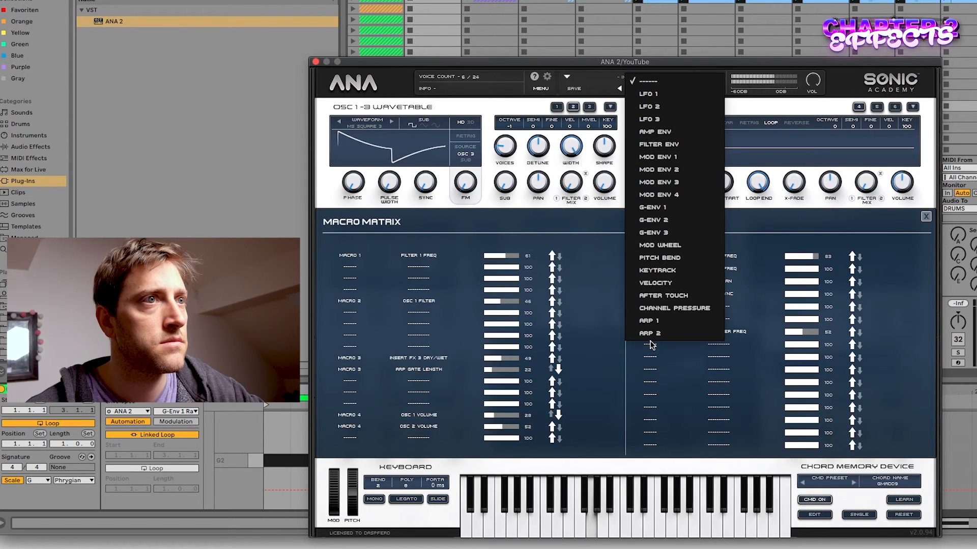
{"action": "left_click", "coordinate": [653, 283]}
{"action": "left_click", "coordinate": [722, 344]}
{"action": "mouse_move", "coordinate": [728, 449]}
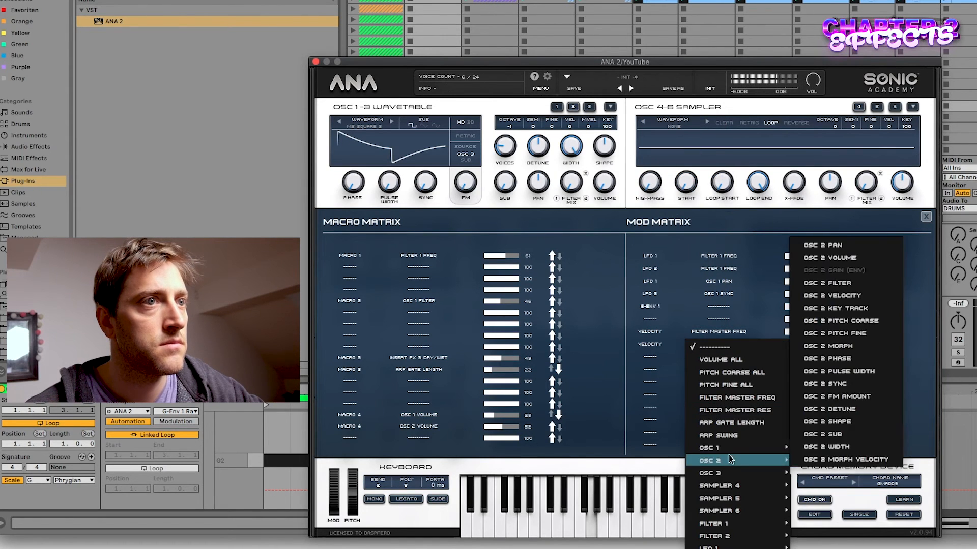
{"action": "left_click", "coordinate": [844, 245]}
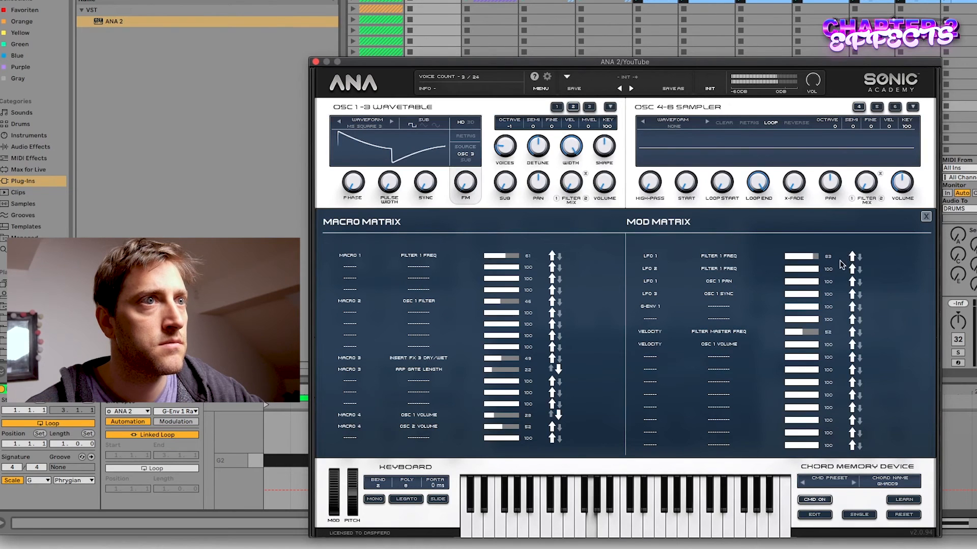
{"action": "left_click", "coordinate": [926, 216]}
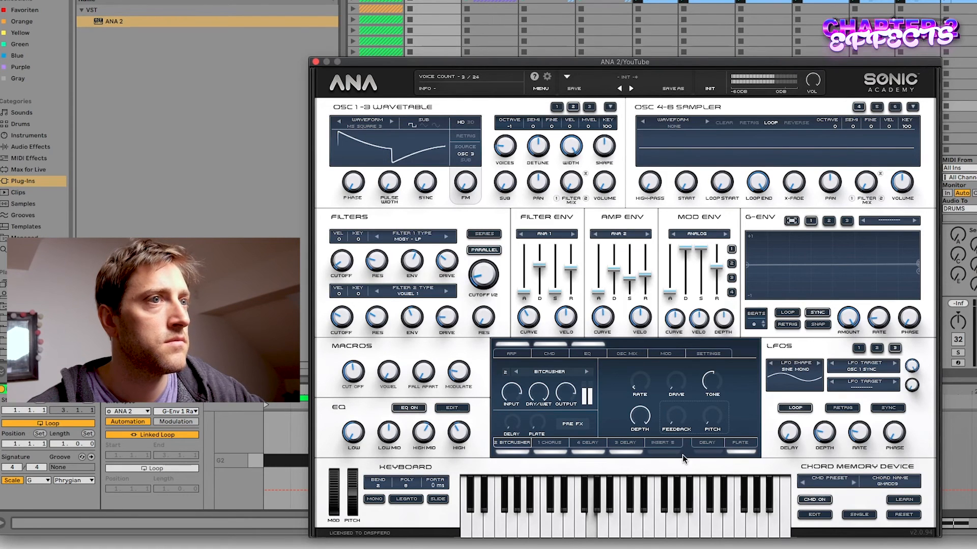
Insert a MIDI track beside the synth track and set its MIDI input to YouTube with ANA 2 as the source.
{"action": "left_click", "coordinate": [315, 62]}
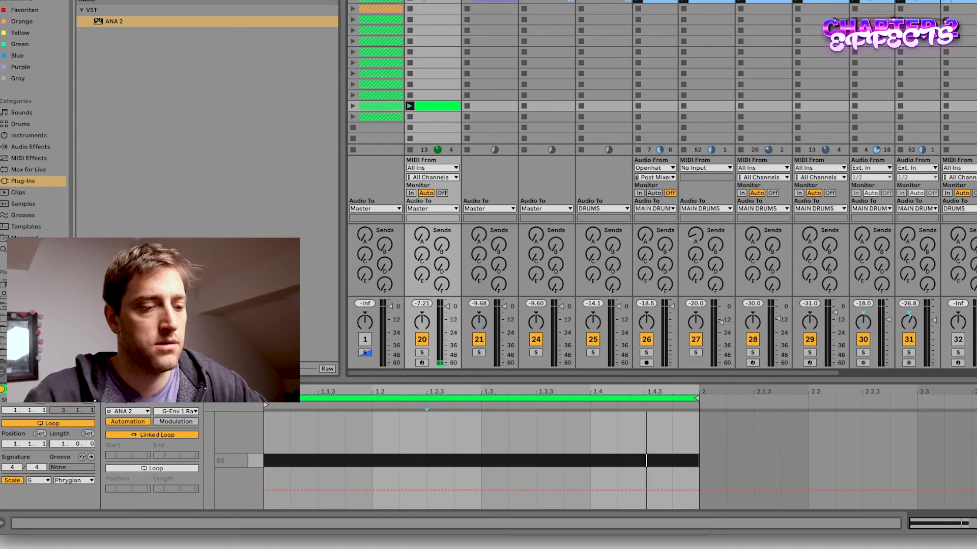
{"action": "key", "text": "ctrl+shift+t"}
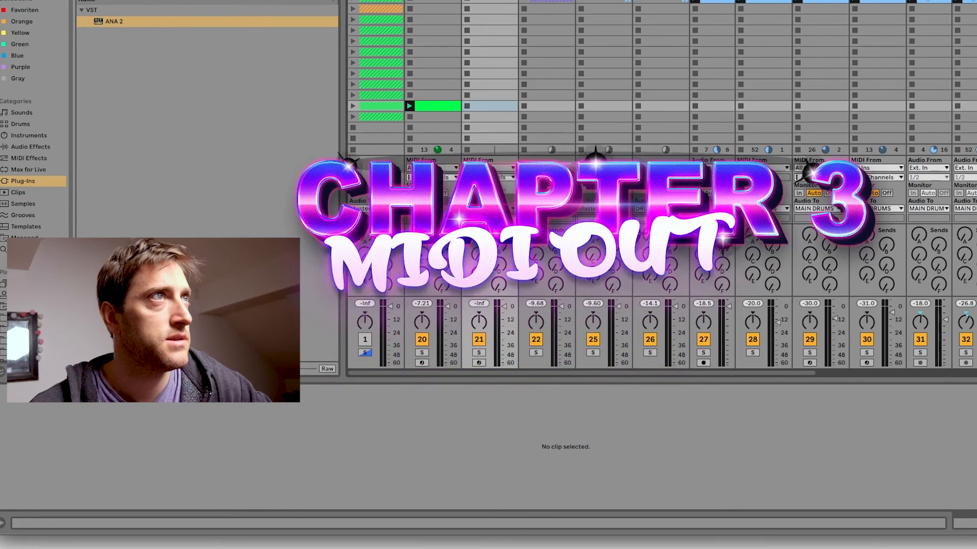
{"action": "left_click", "coordinate": [493, 168]}
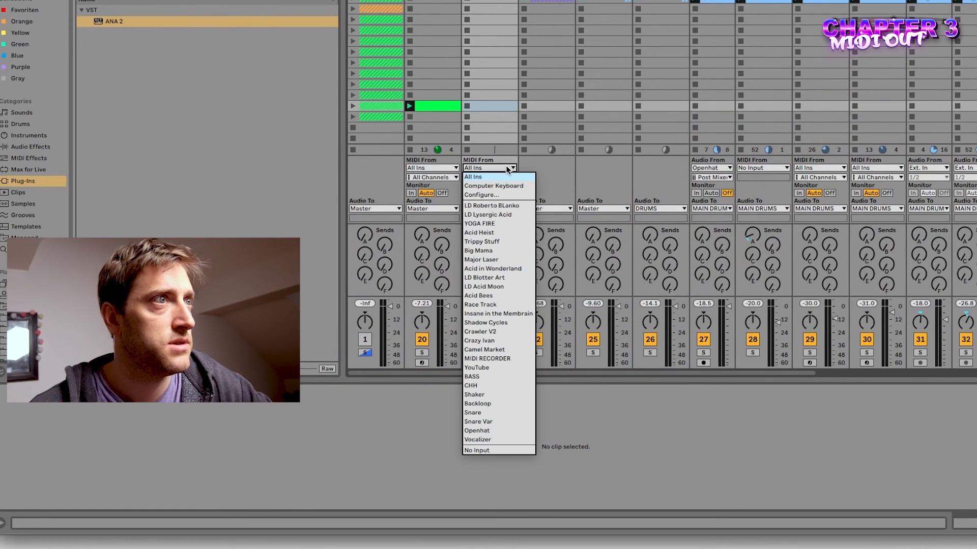
{"action": "left_click", "coordinate": [491, 365]}
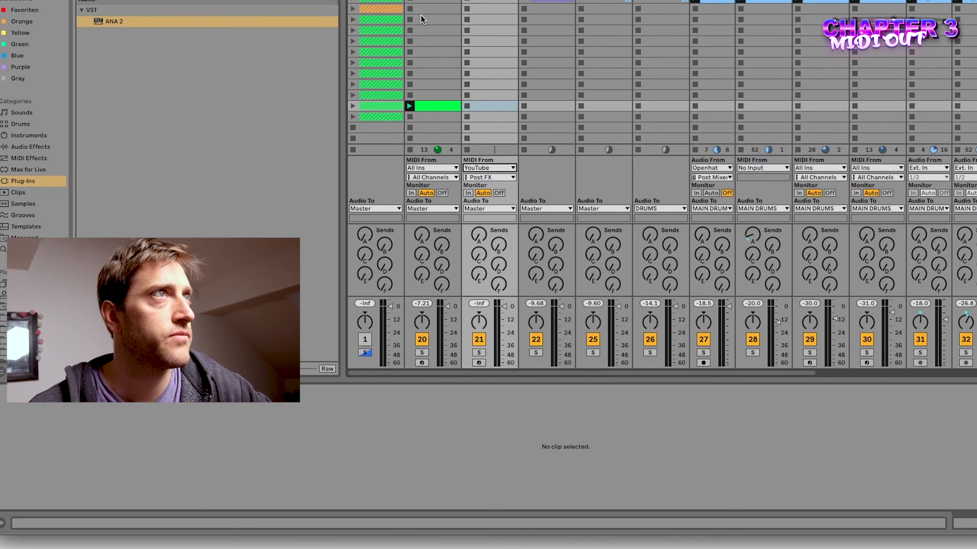
{"action": "left_click", "coordinate": [438, 106]}
{"action": "key", "text": "Right"}
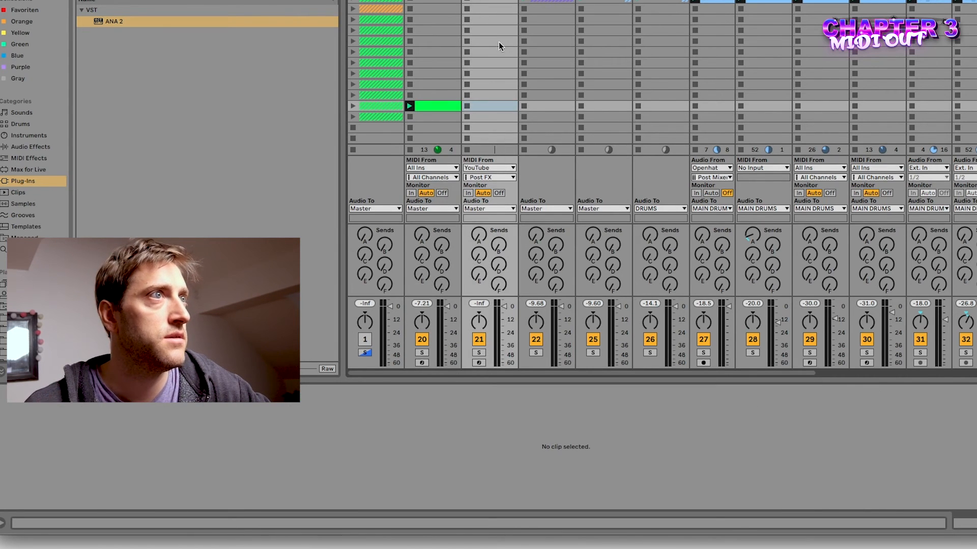
{"action": "left_click", "coordinate": [495, 177]}
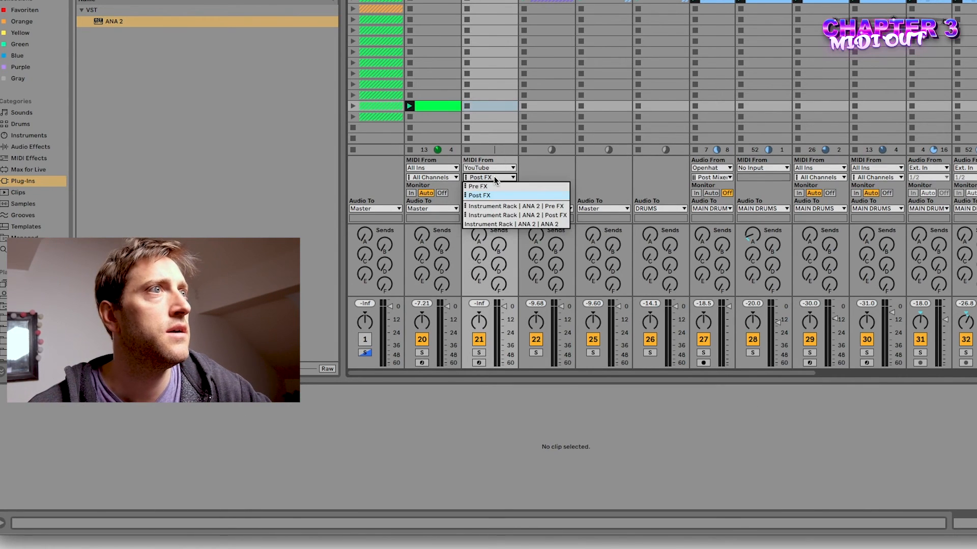
{"action": "left_click", "coordinate": [491, 225]}
Record the arpeggiator's MIDI output into a clip on the new track and move it over the clip on track 20.
{"action": "left_click", "coordinate": [485, 105]}
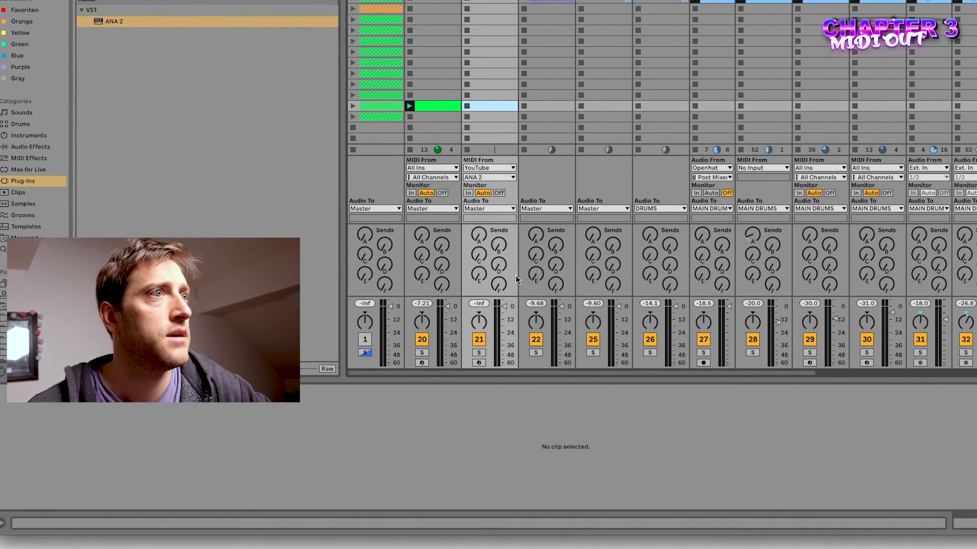
{"action": "left_click", "coordinate": [479, 363]}
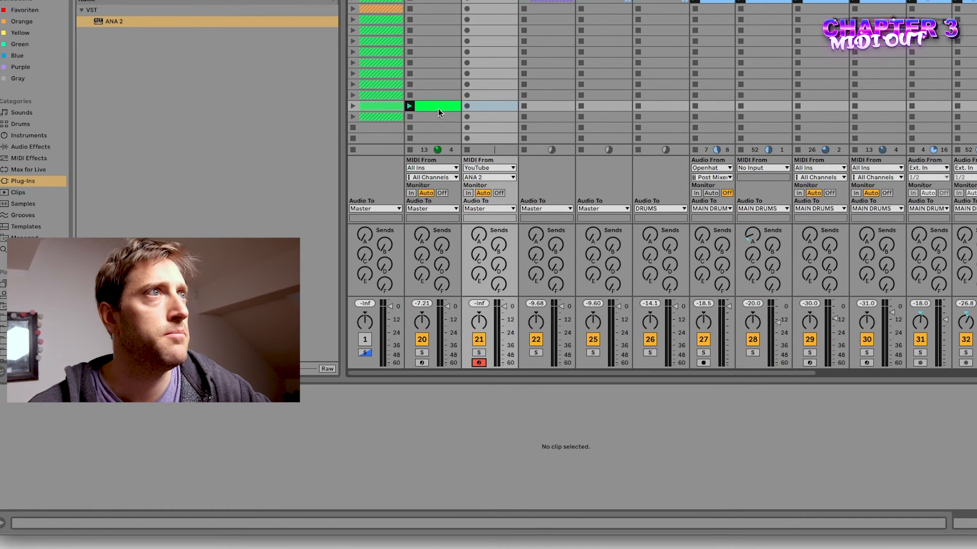
{"action": "left_click", "coordinate": [466, 106]}
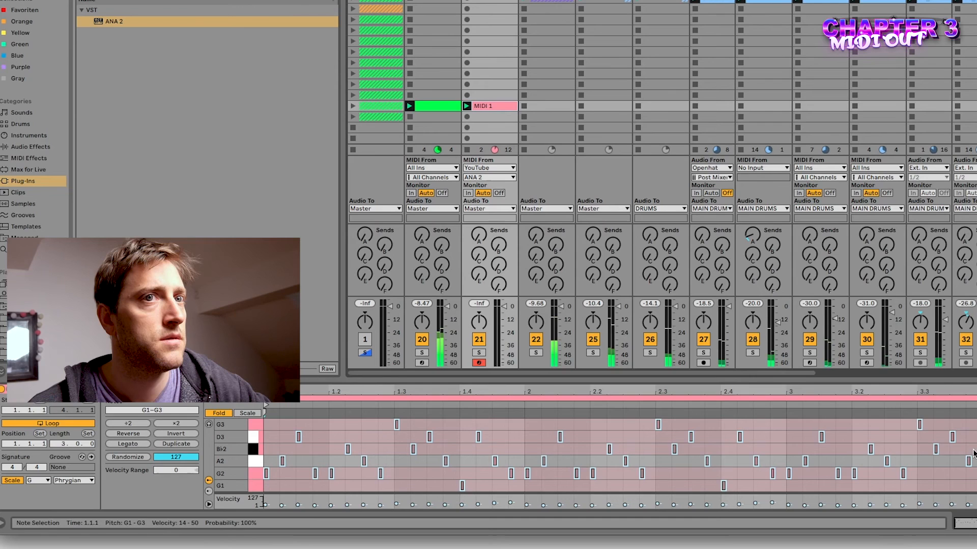
{"action": "right_click", "coordinate": [747, 427]}
{"action": "left_click", "coordinate": [771, 256]}
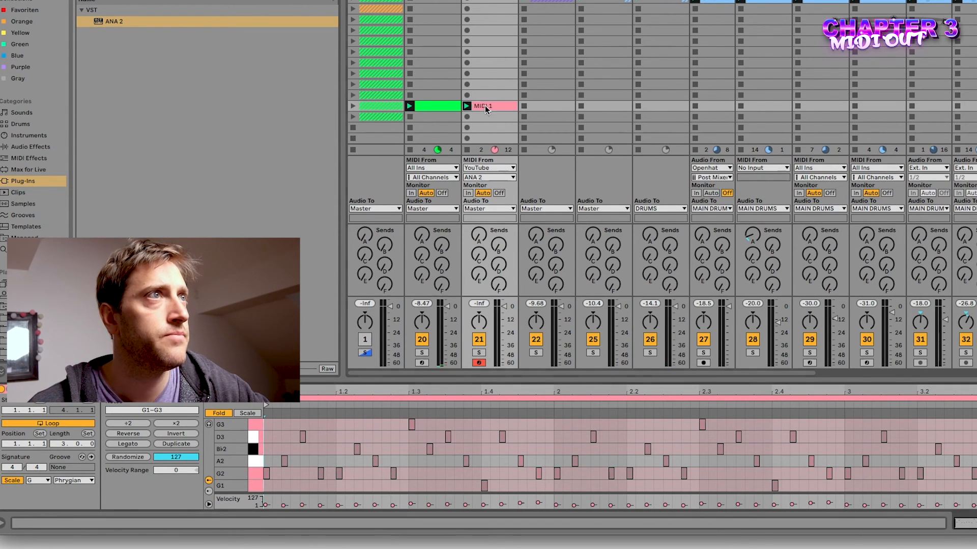
{"action": "left_click_drag", "start_coordinate": [484, 106], "coordinate": [425, 109]}
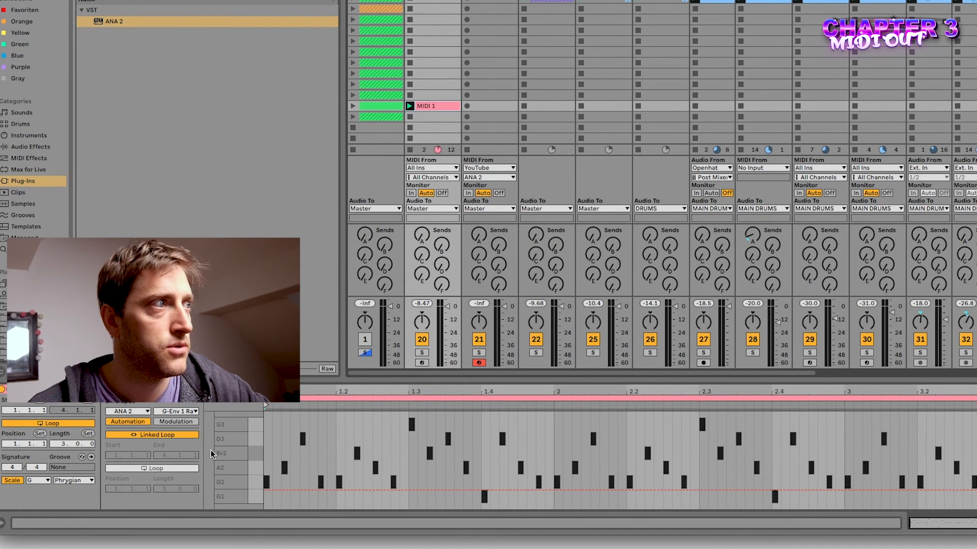
{"action": "left_click", "coordinate": [121, 390]}
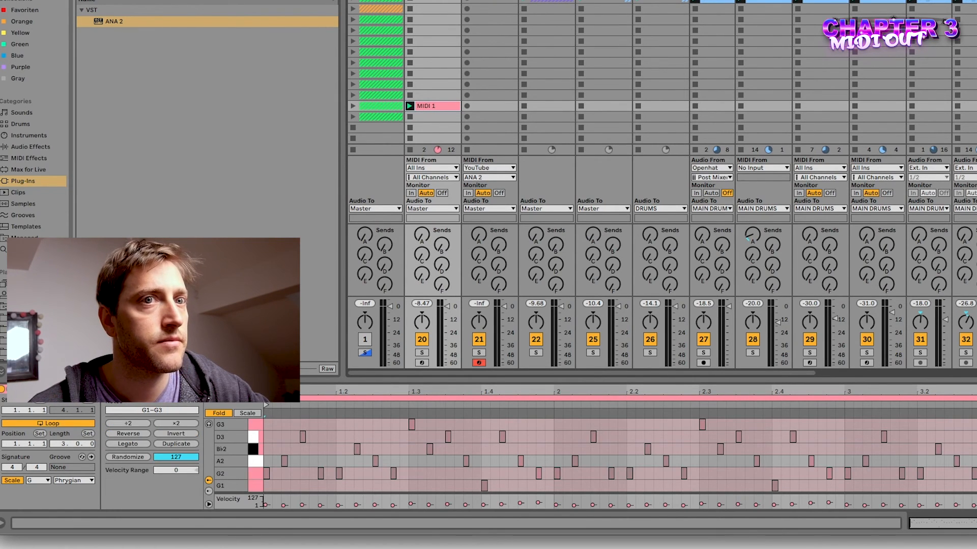
Turn off the arpeggiator and the chord memory device in ANA 2 on track 20.
{"action": "key", "text": "shift+Tab"}
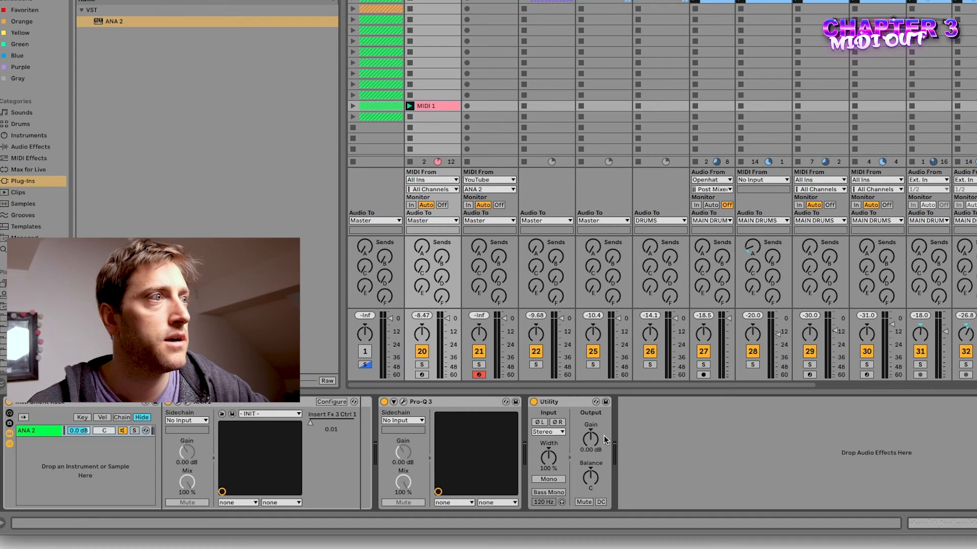
{"action": "left_click", "coordinate": [187, 403]}
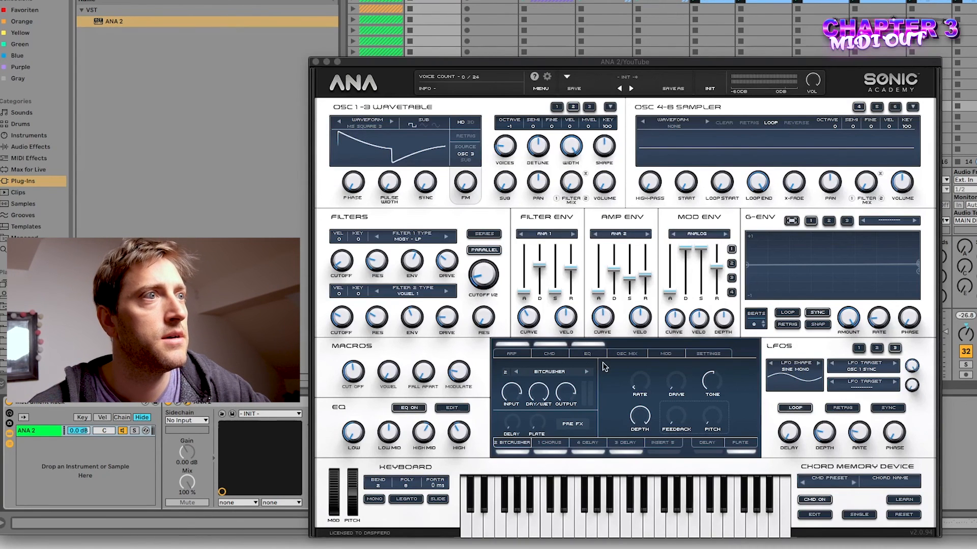
{"action": "left_click", "coordinate": [541, 346]}
{"action": "left_click", "coordinate": [371, 349]}
{"action": "left_click", "coordinate": [926, 345]}
{"action": "left_click", "coordinate": [549, 345]}
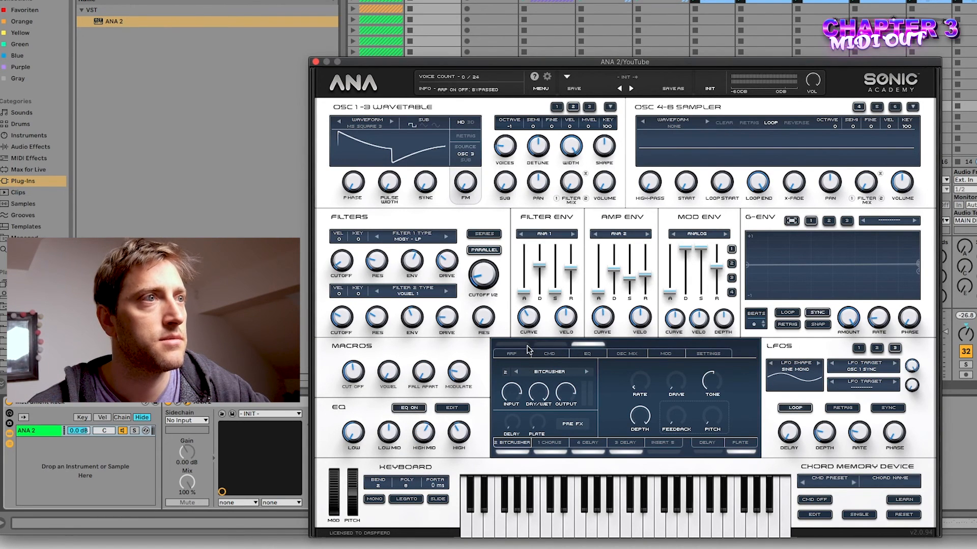
{"action": "left_click", "coordinate": [315, 61]}
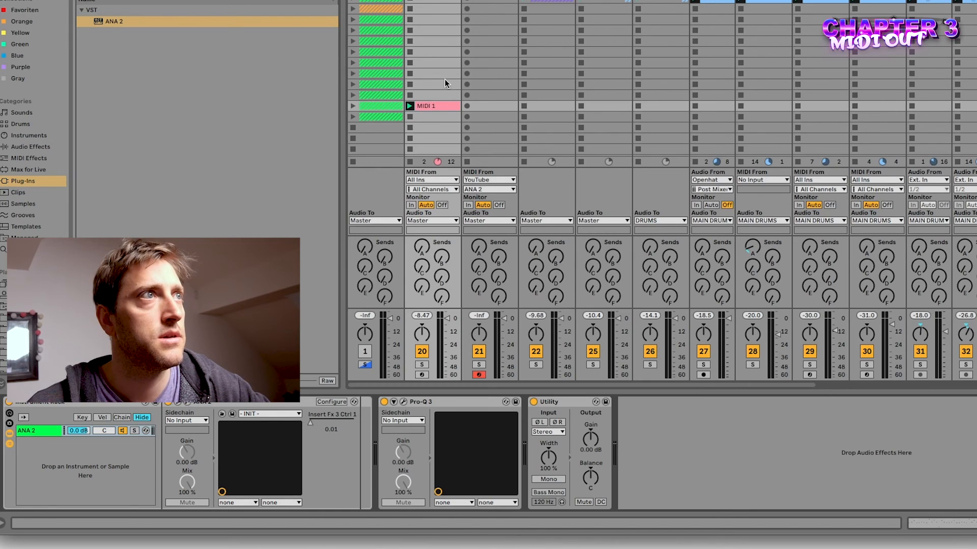
Open the recorded clip on track 20, set its loop to the first bar and crop the clip to that bar.
{"action": "left_click", "coordinate": [938, 523]}
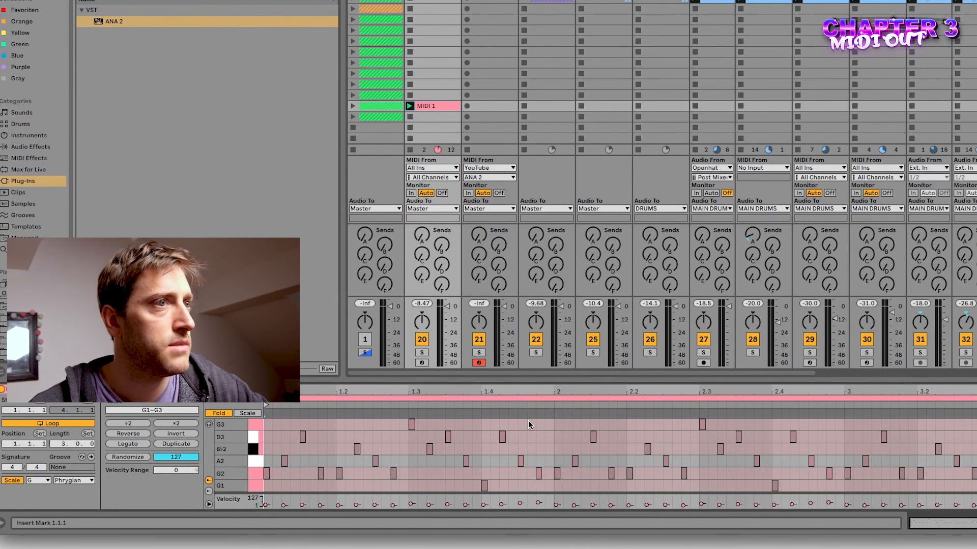
{"action": "left_click_drag", "start_coordinate": [548, 427], "coordinate": [270, 494]}
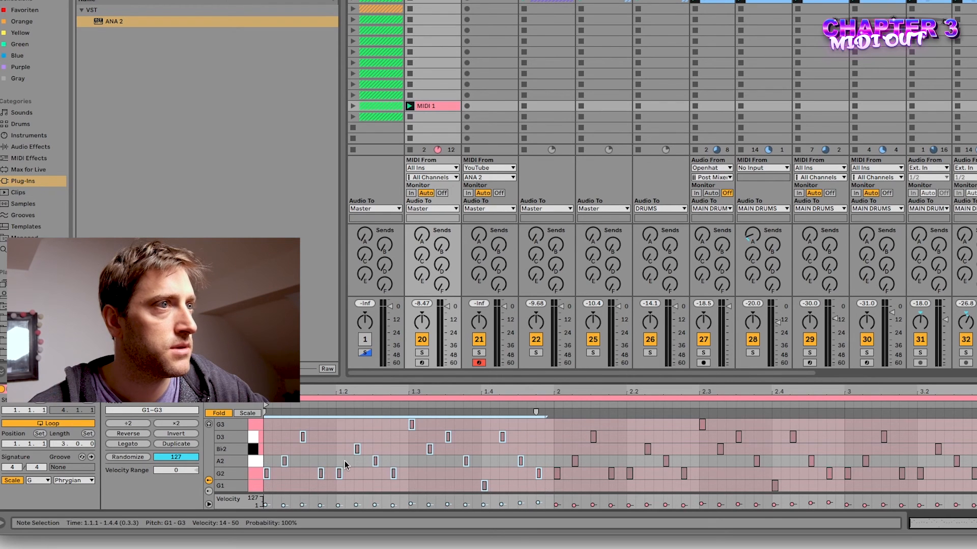
{"action": "key", "text": "ctrl+l"}
{"action": "left_click_drag", "start_coordinate": [543, 398], "coordinate": [552, 399]}
{"action": "right_click", "coordinate": [542, 450]}
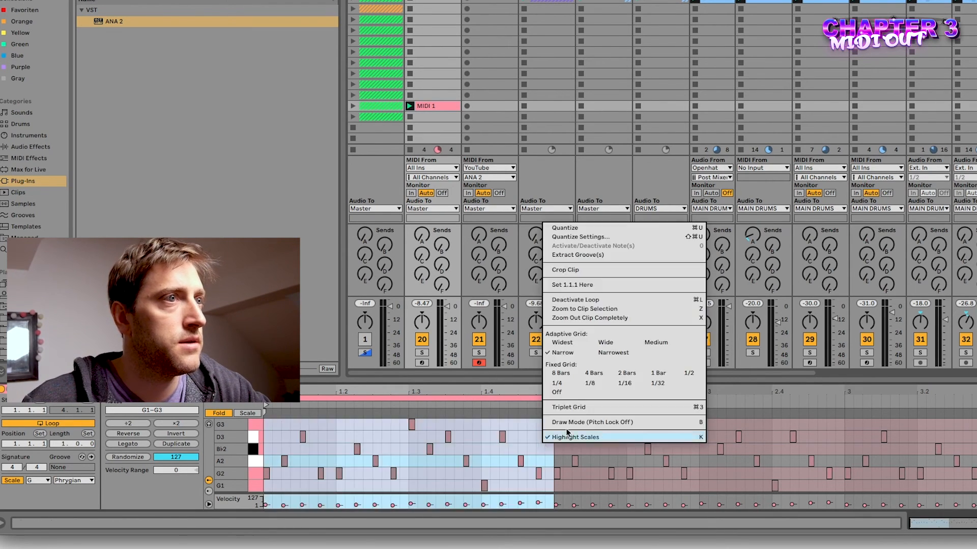
{"action": "left_click", "coordinate": [578, 269]}
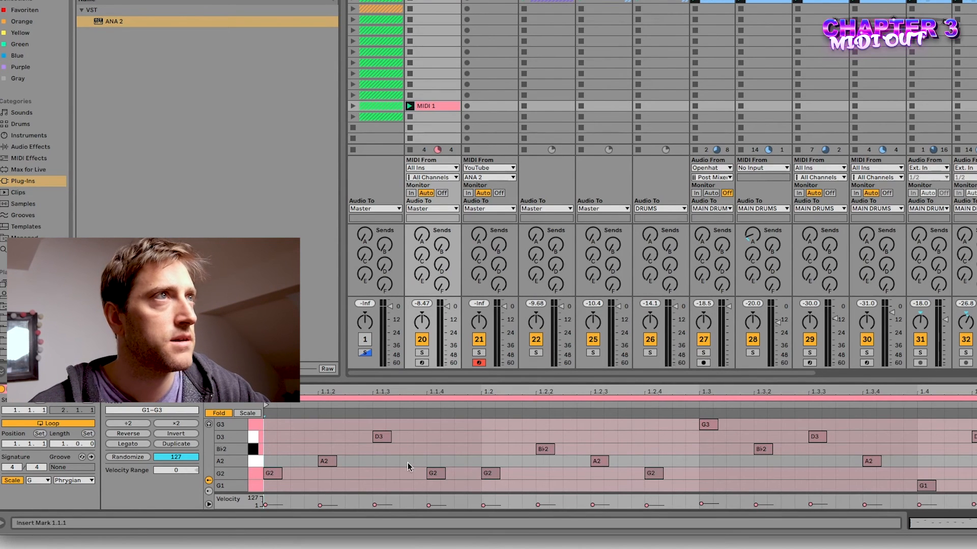
Audition the cropped clip and lengthen the A2 note at 1.2.3 to about three quarters of a sixteenth.
{"action": "key", "text": "space"}
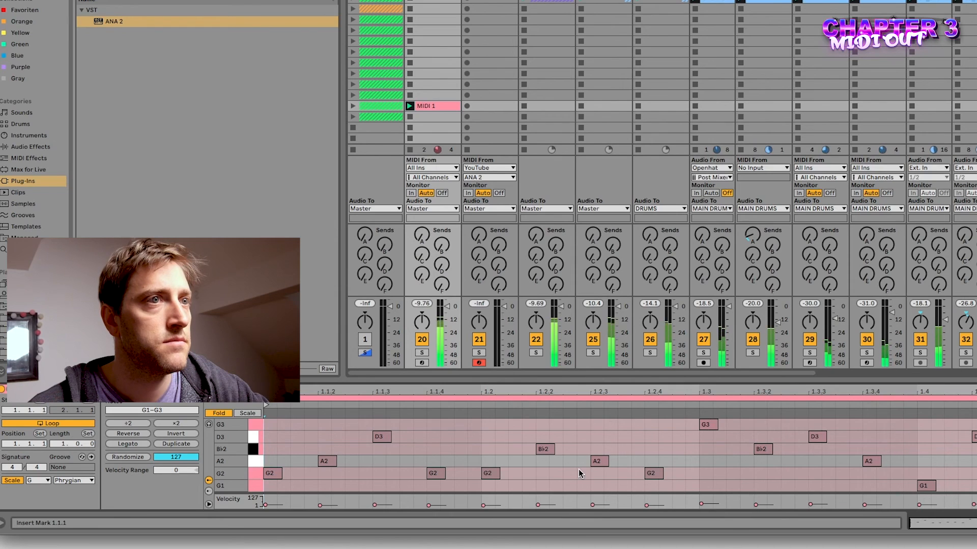
{"action": "left_click", "coordinate": [671, 453]}
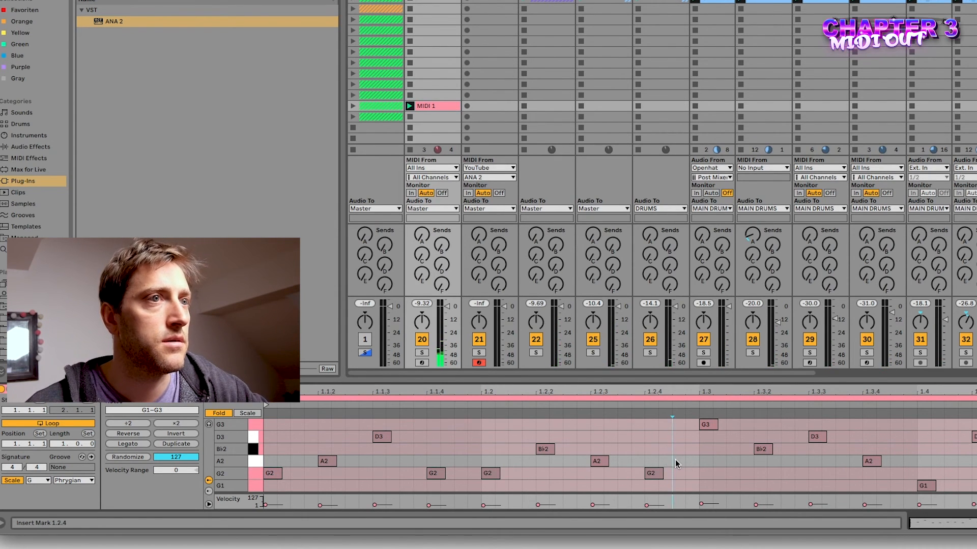
{"action": "left_click", "coordinate": [740, 462]}
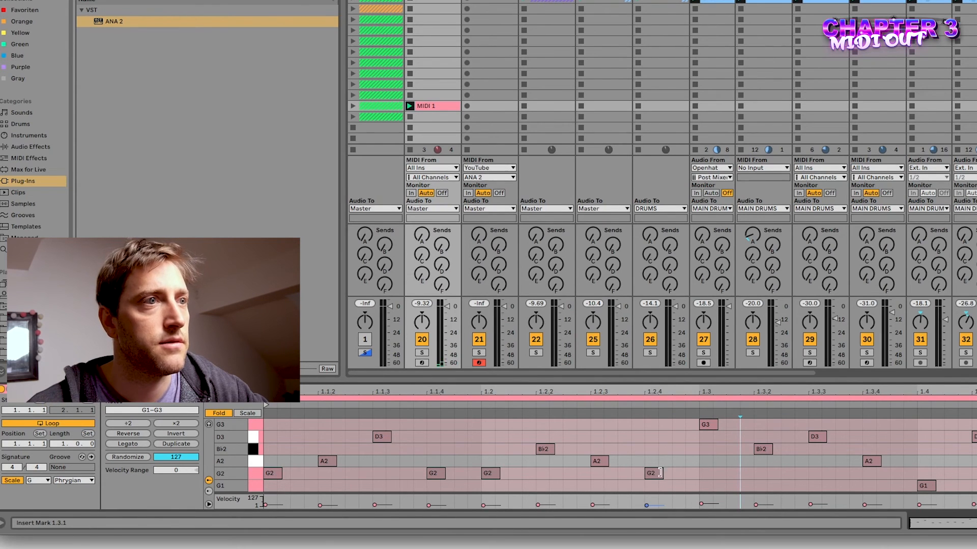
{"action": "left_click_drag", "start_coordinate": [607, 460], "coordinate": [628, 459]}
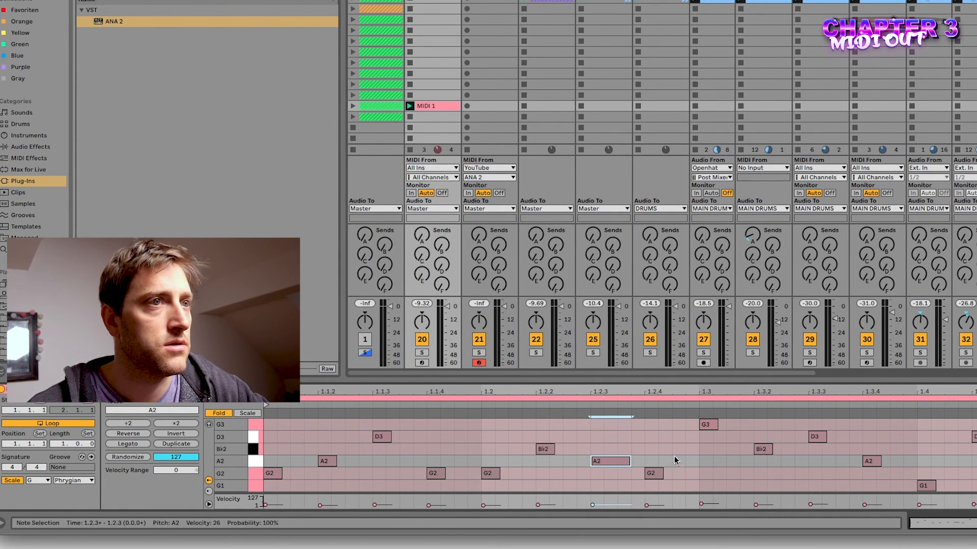
Move all notes from 1.3 onward two sixteenths later so the group starts at 1.3.3.
{"action": "left_click_drag", "start_coordinate": [661, 474], "coordinate": [716, 476]}
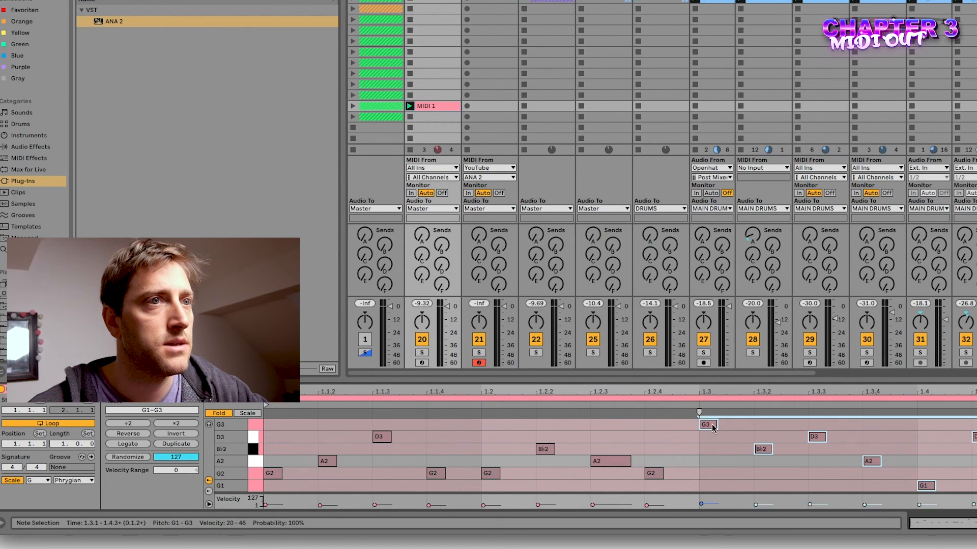
{"action": "left_click_drag", "start_coordinate": [707, 424], "coordinate": [817, 427]}
{"action": "left_click", "coordinate": [741, 441]}
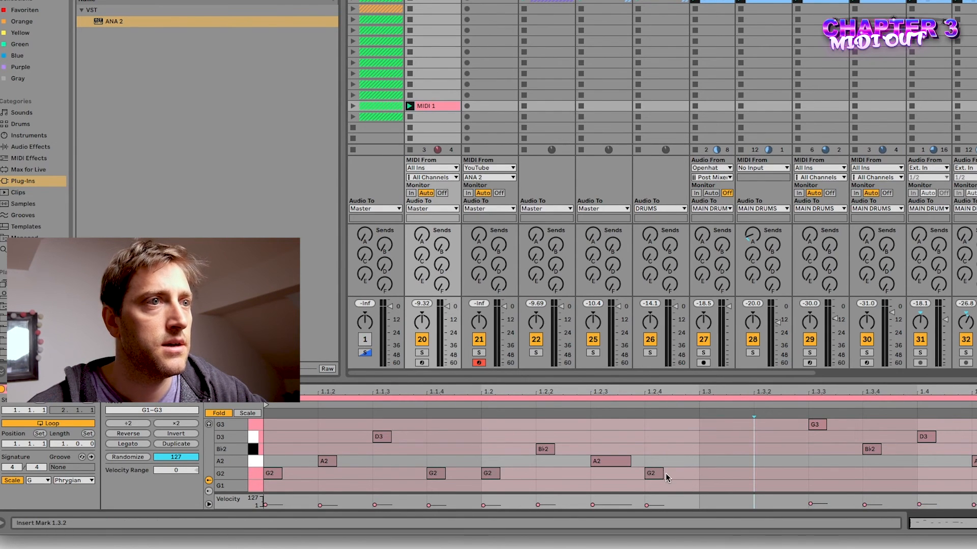
During playback, lengthen the G2 note at 1.2.4 to about half a sixteenth and raise its velocity to 78.
{"action": "left_click_drag", "start_coordinate": [663, 473], "coordinate": [752, 473]}
{"action": "key", "text": "space"}
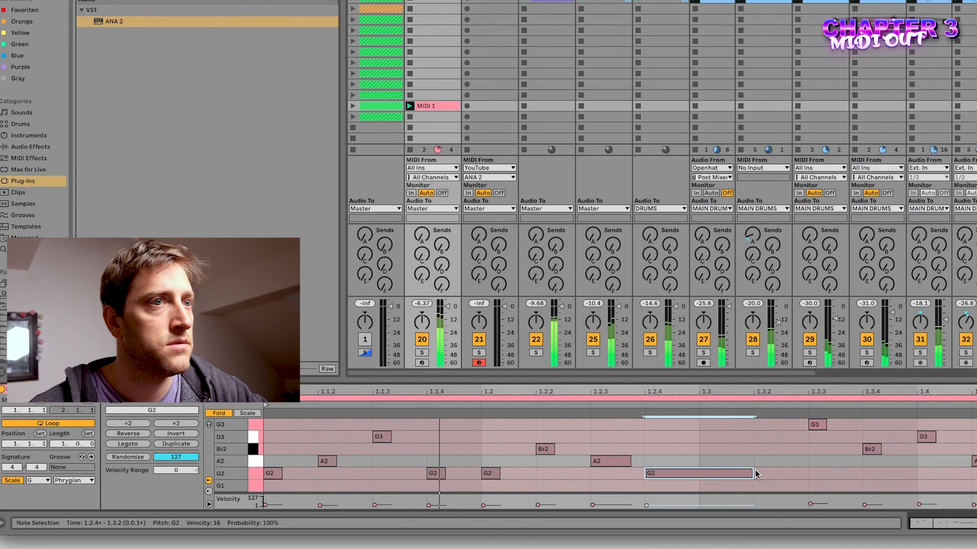
{"action": "left_click_drag", "start_coordinate": [753, 473], "coordinate": [689, 472]}
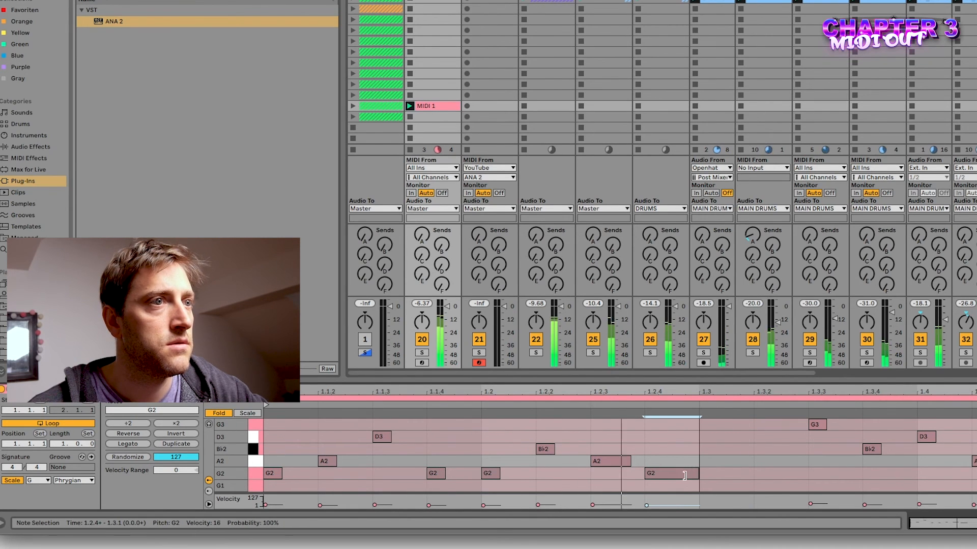
{"action": "double_click", "coordinate": [689, 474]}
{"action": "double_click", "coordinate": [661, 474]}
{"action": "mouse_move", "coordinate": [697, 473]}
{"action": "left_mouse_down"}
{"action": "mouse_move", "coordinate": [671, 472]}
{"action": "mouse_move", "coordinate": [647, 501]}
{"action": "left_mouse_up"}
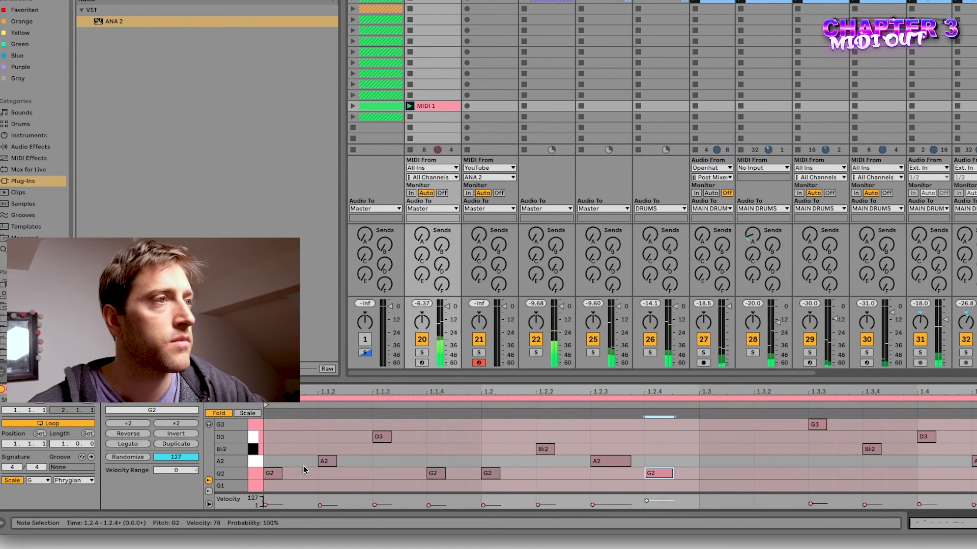
Mark the empty gap from 1.3.1 to 1.3.3 in the clip and play back the edited pattern.
{"action": "left_click", "coordinate": [718, 439]}
{"action": "left_click_drag", "start_coordinate": [719, 439], "coordinate": [787, 470]}
{"action": "left_click", "coordinate": [786, 432]}
{"action": "left_click_drag", "start_coordinate": [749, 436], "coordinate": [809, 485]}
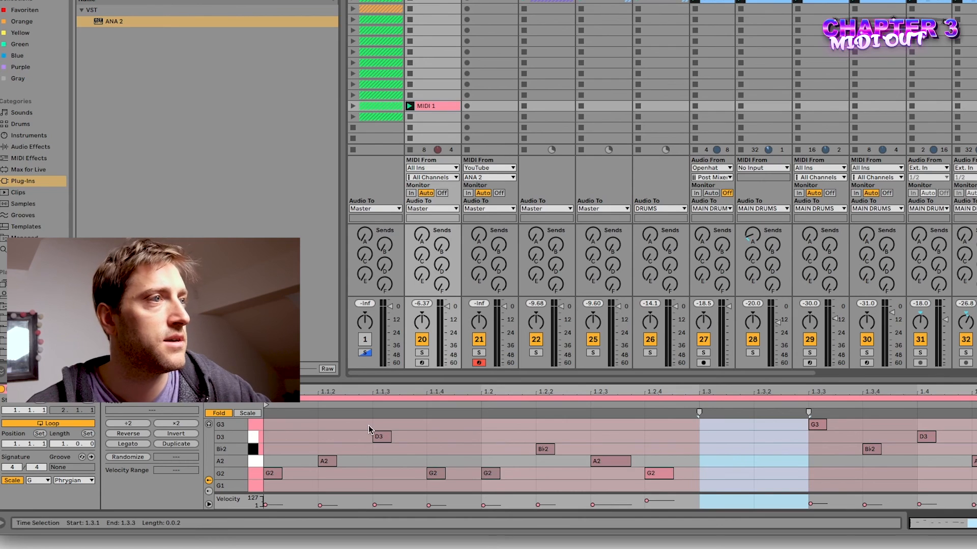
{"action": "key", "text": "space"}
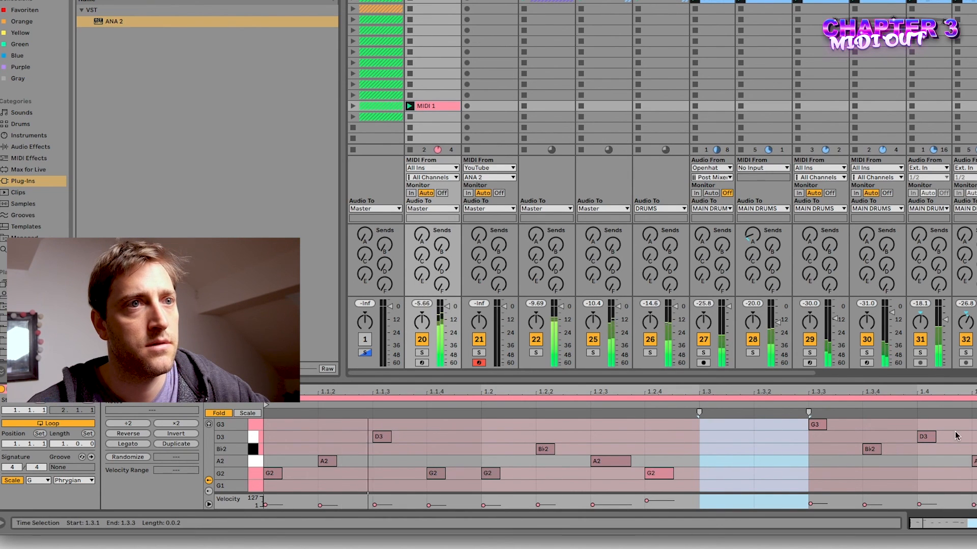
{"action": "left_click", "coordinate": [699, 461]}
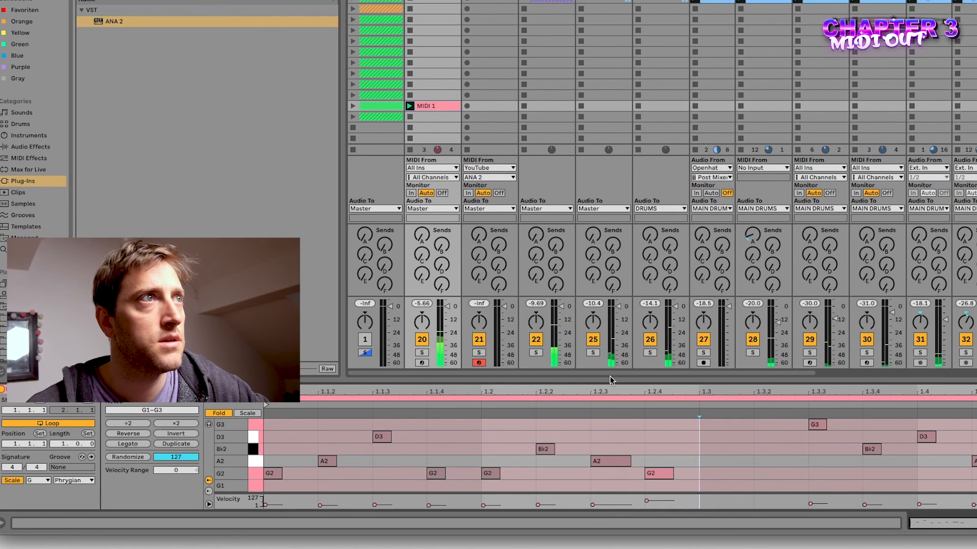
{"action": "left_click", "coordinate": [534, 439]}
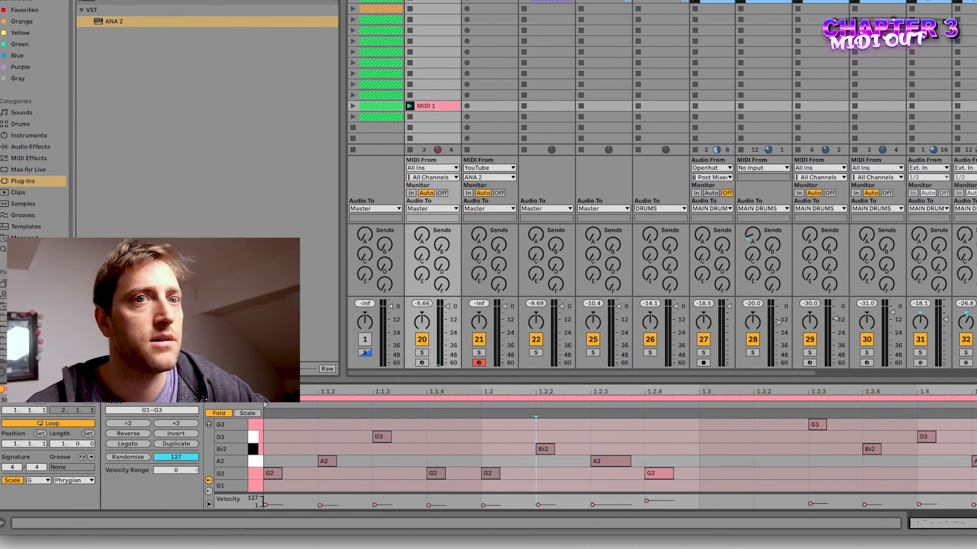
Review the arpeggiator page of ANA 2 on track 20, including its gate control, and close the plug-in window.
{"action": "key", "text": "shift+Tab"}
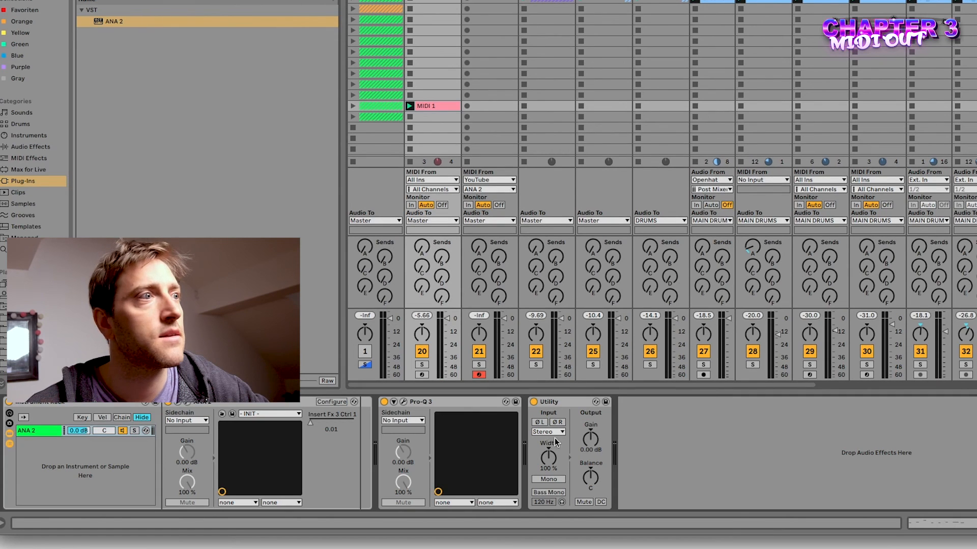
{"action": "left_click", "coordinate": [188, 403]}
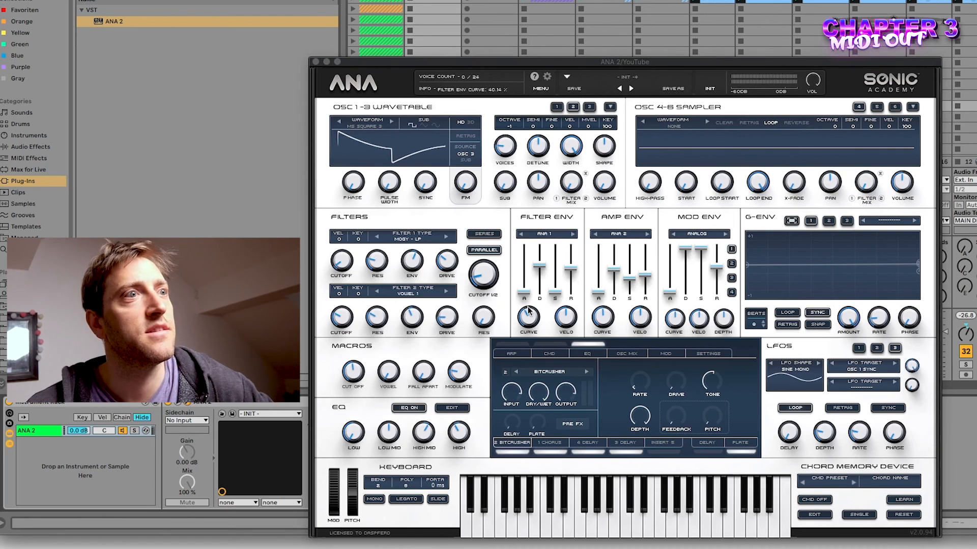
{"action": "left_click", "coordinate": [511, 354]}
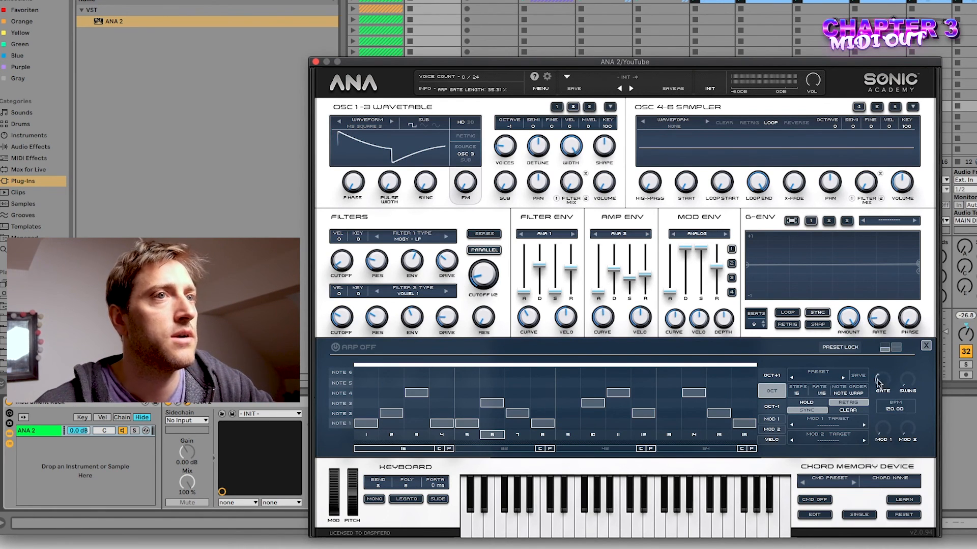
{"action": "left_click", "coordinate": [316, 62]}
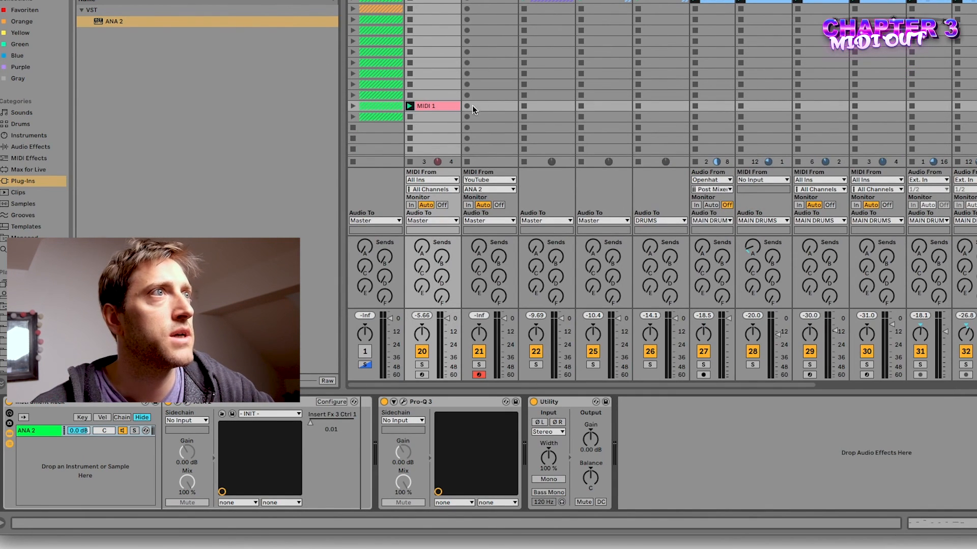
Move the MIDI 1 clip to track 21 and load the VST version of Vital as that track's instrument.
{"action": "left_click_drag", "start_coordinate": [432, 106], "coordinate": [492, 106]}
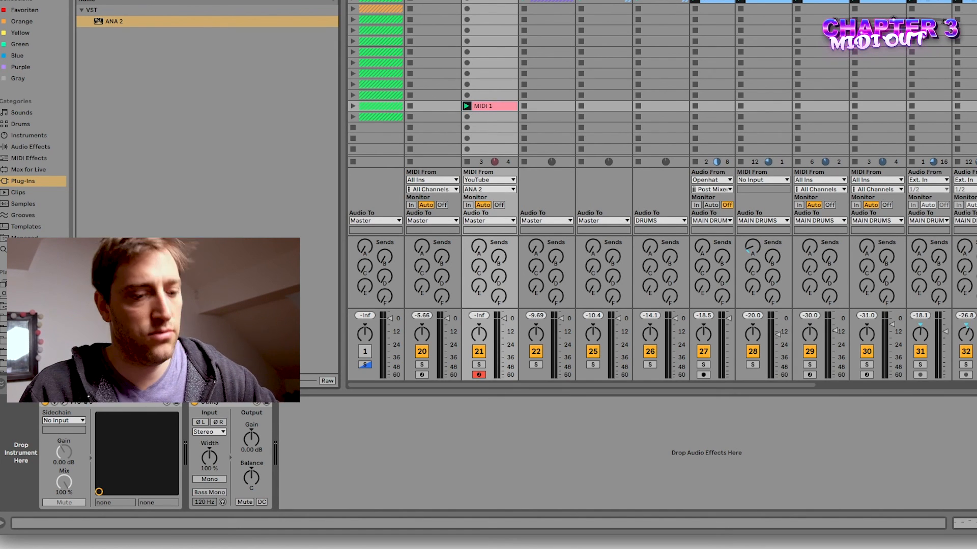
{"action": "key", "text": "ctrl+f"}
{"action": "type", "text": "vit"}
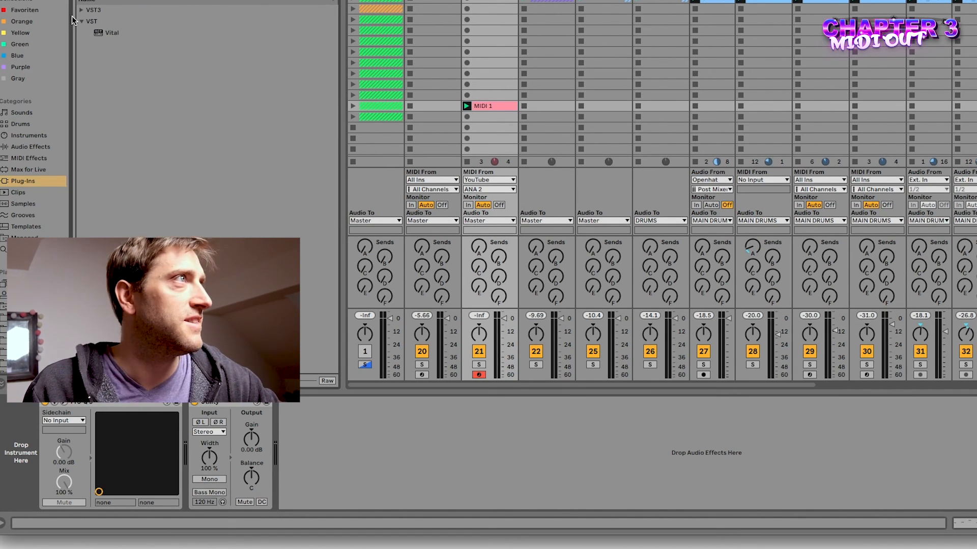
{"action": "left_click_drag", "start_coordinate": [107, 32], "coordinate": [451, 22]}
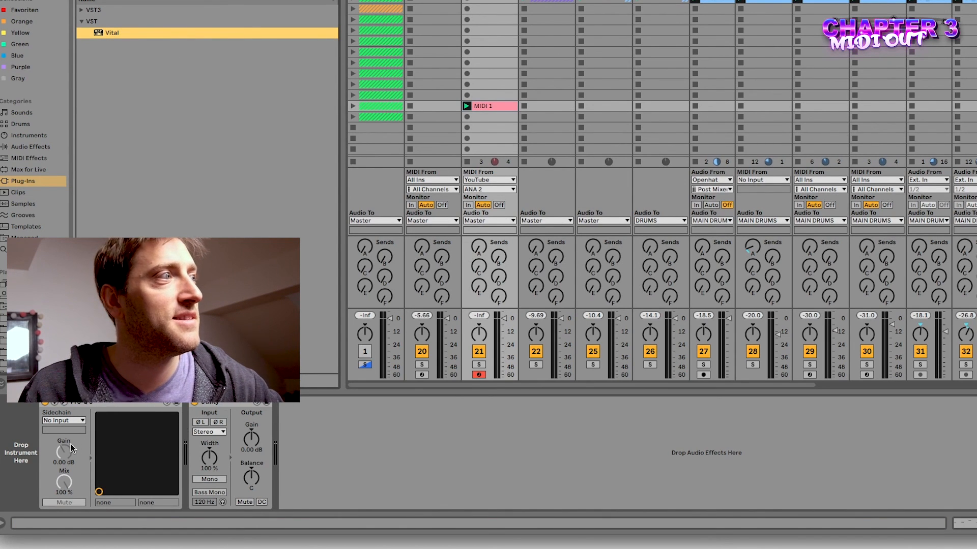
{"action": "left_click_drag", "start_coordinate": [51, 462], "coordinate": [49, 464]}
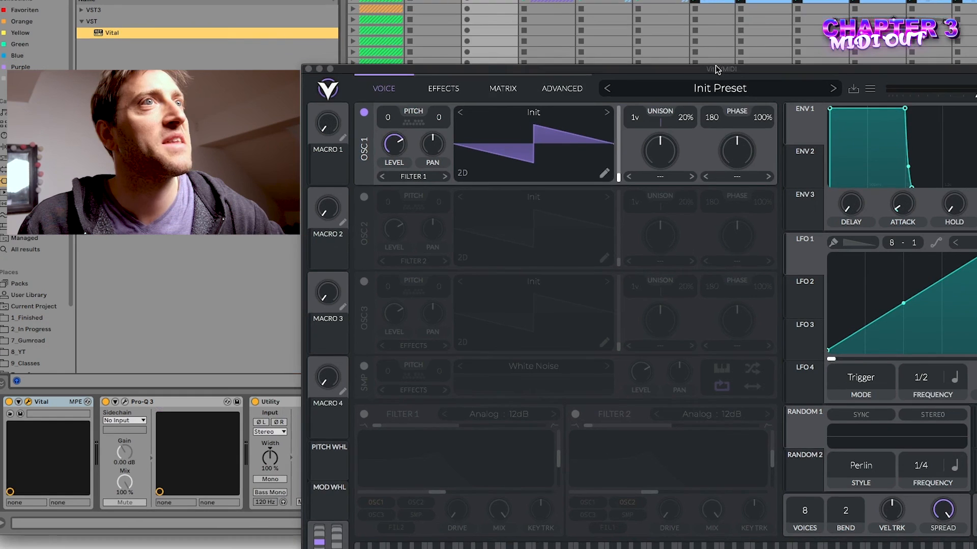
Load the LD Dirty Trich preset from the Dash folder in Vital and close its window.
{"action": "left_click_drag", "start_coordinate": [715, 69], "coordinate": [613, 11]}
{"action": "left_click", "coordinate": [617, 31]}
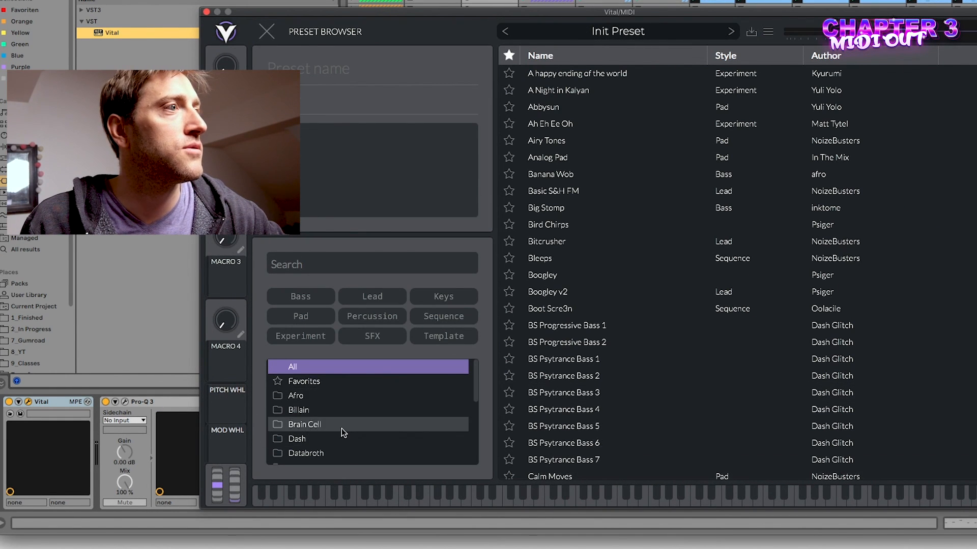
{"action": "left_click", "coordinate": [331, 445]}
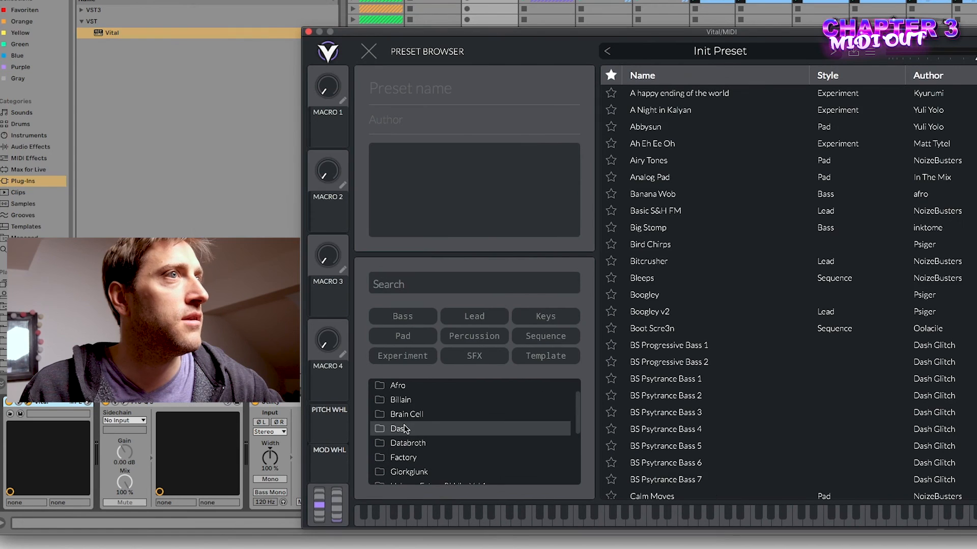
{"action": "left_click", "coordinate": [399, 429]}
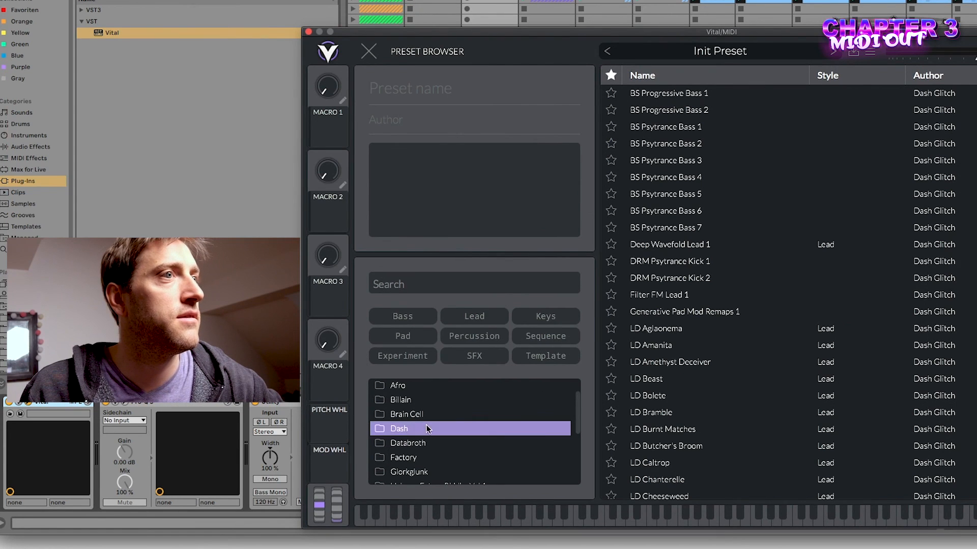
{"action": "scroll", "coordinate": [743, 409], "scroll_direction": "down", "scroll_amount": 4}
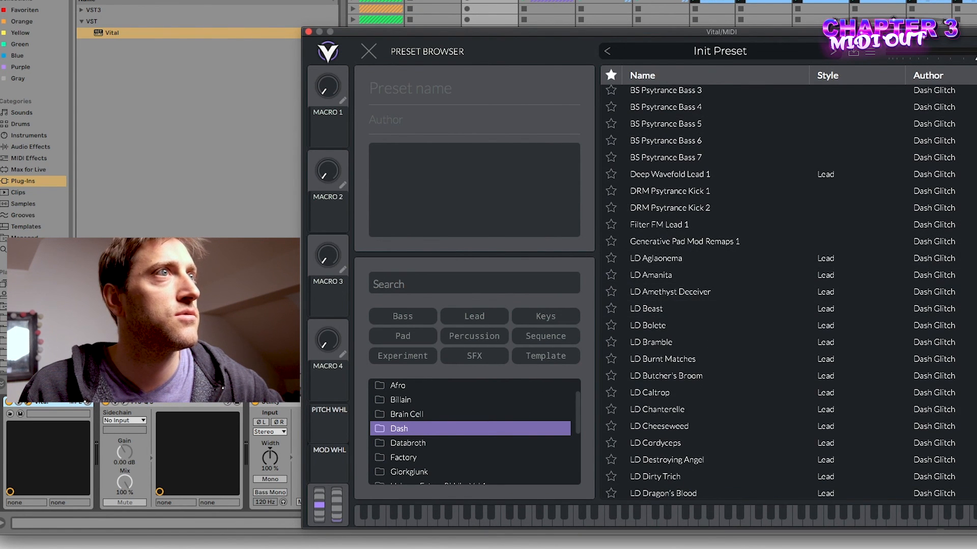
{"action": "scroll", "coordinate": [742, 409], "scroll_direction": "down", "scroll_amount": 3}
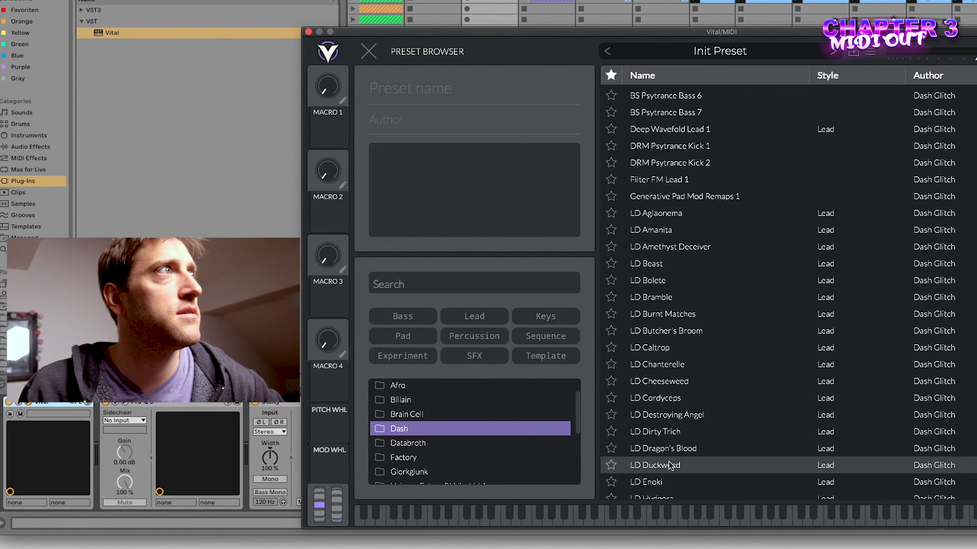
{"action": "left_click", "coordinate": [660, 429]}
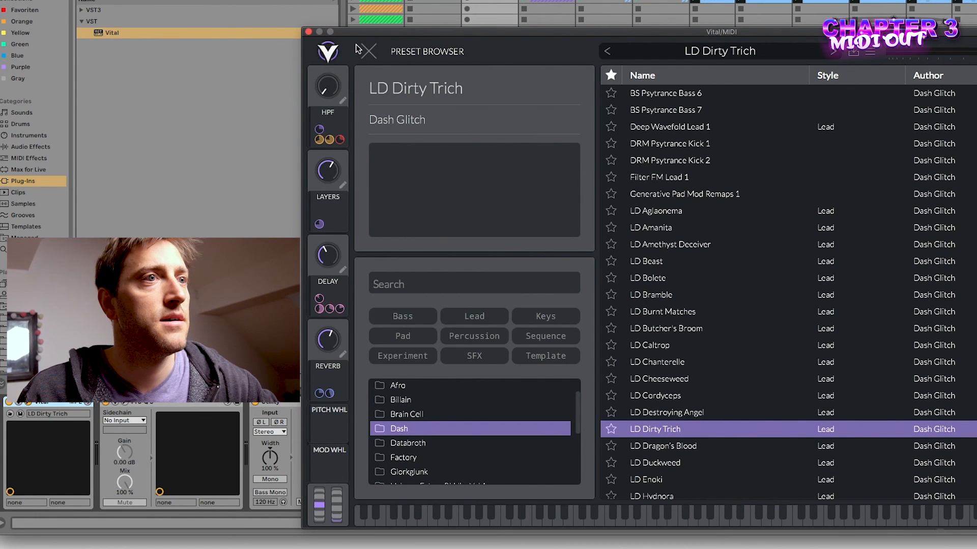
{"action": "left_click", "coordinate": [308, 33]}
Copy the clip from track 21 back to track 20, play both together and lower track 21's volume slightly.
{"action": "left_click", "coordinate": [385, 128]}
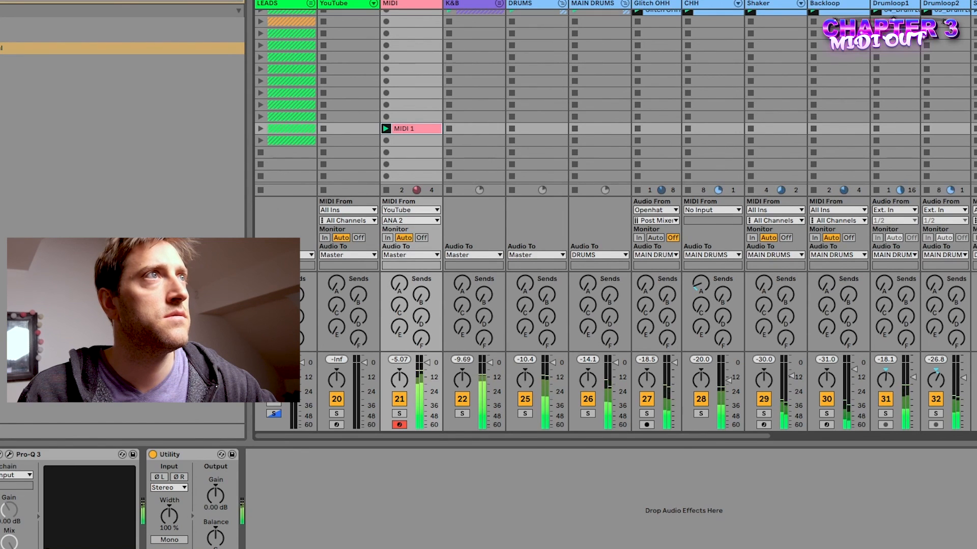
{"action": "left_click_drag", "start_coordinate": [409, 129], "coordinate": [350, 131]}
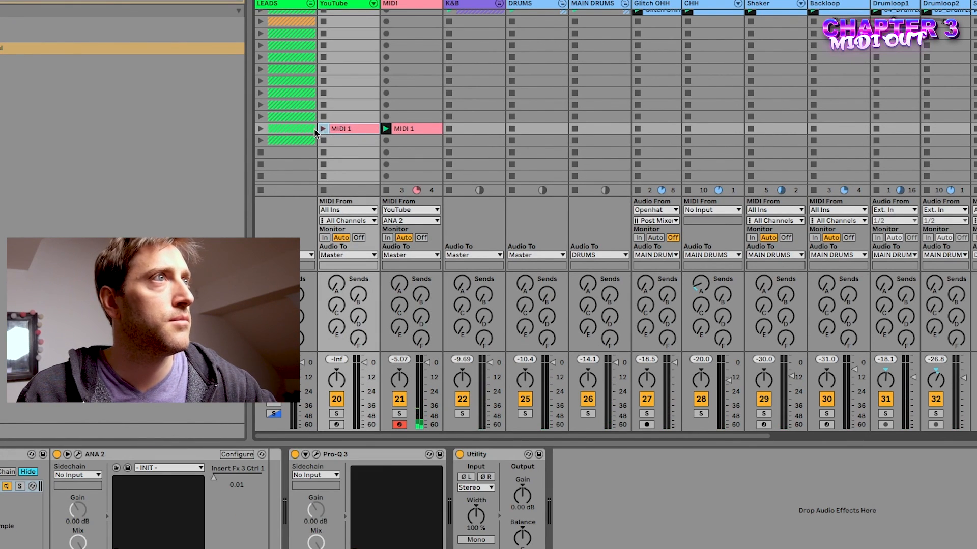
{"action": "left_click", "coordinate": [322, 129]}
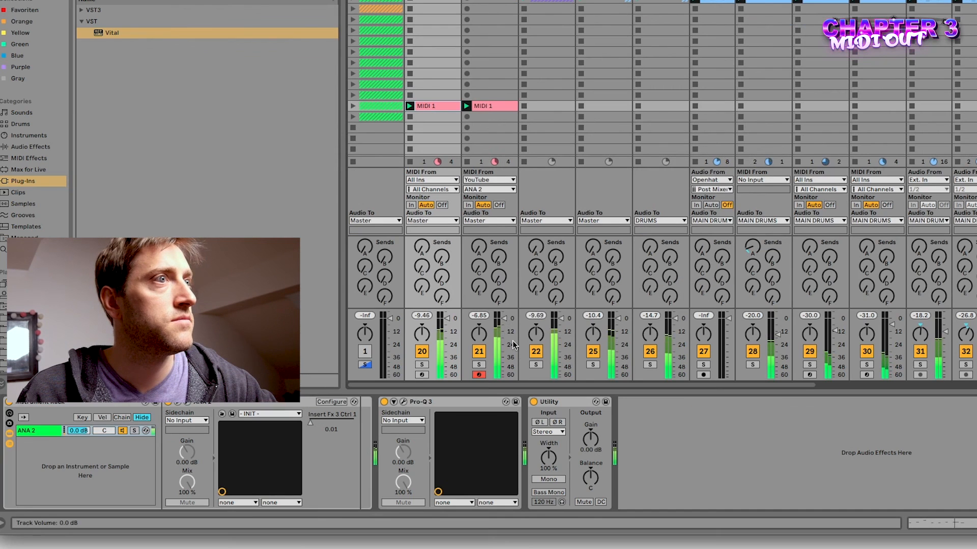
{"action": "left_click_drag", "start_coordinate": [506, 322], "coordinate": [506, 326]}
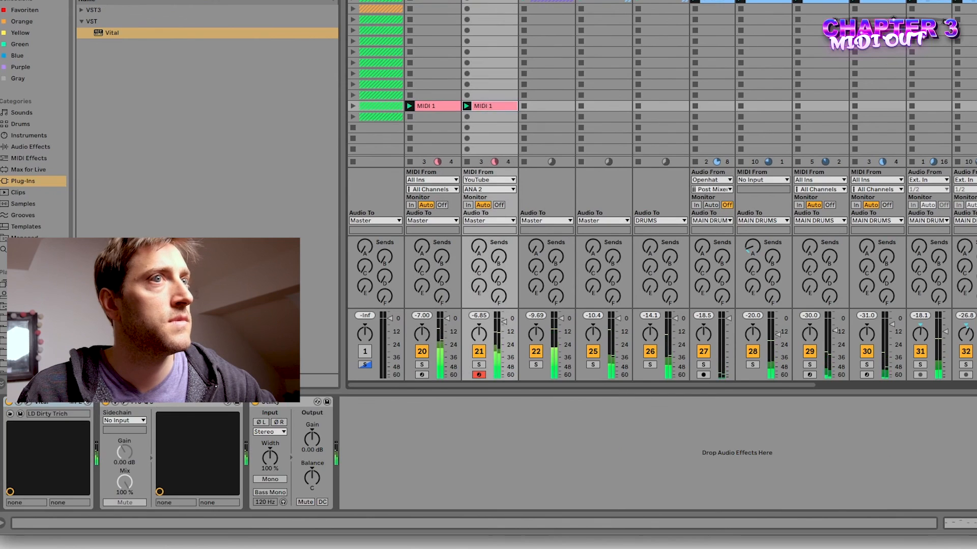
In track 21's clip, shift all notes one sixteenth later and delete the notes from 1.3.4 onward.
{"action": "double_click", "coordinate": [488, 105]}
{"action": "key", "text": "ctrl+a"}
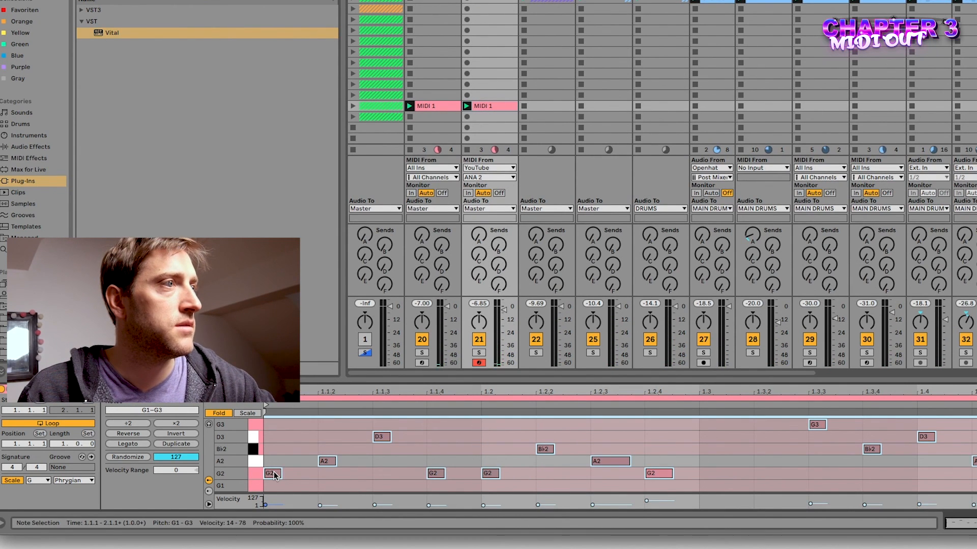
{"action": "left_click_drag", "start_coordinate": [277, 476], "coordinate": [330, 475]}
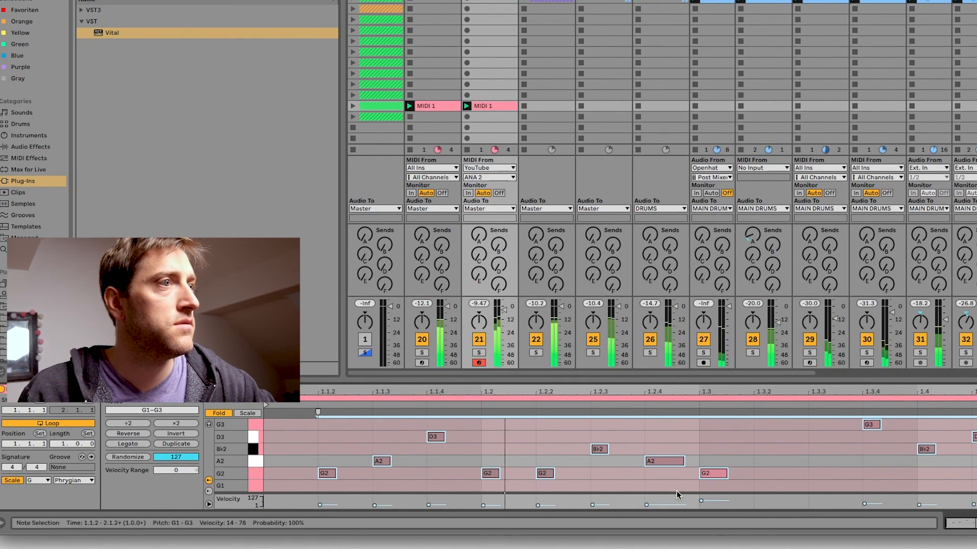
{"action": "left_click_drag", "start_coordinate": [860, 481], "coordinate": [924, 449]}
{"action": "key", "text": "Delete"}
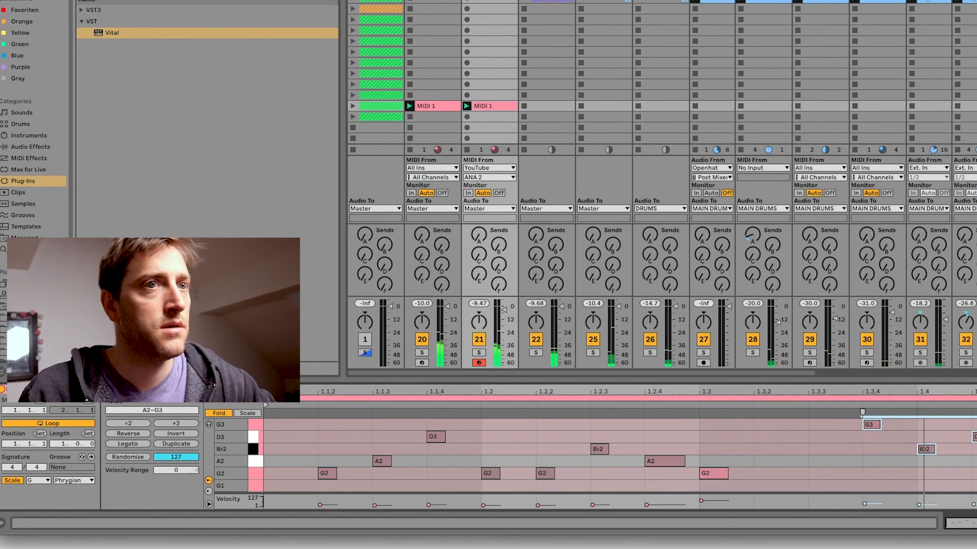